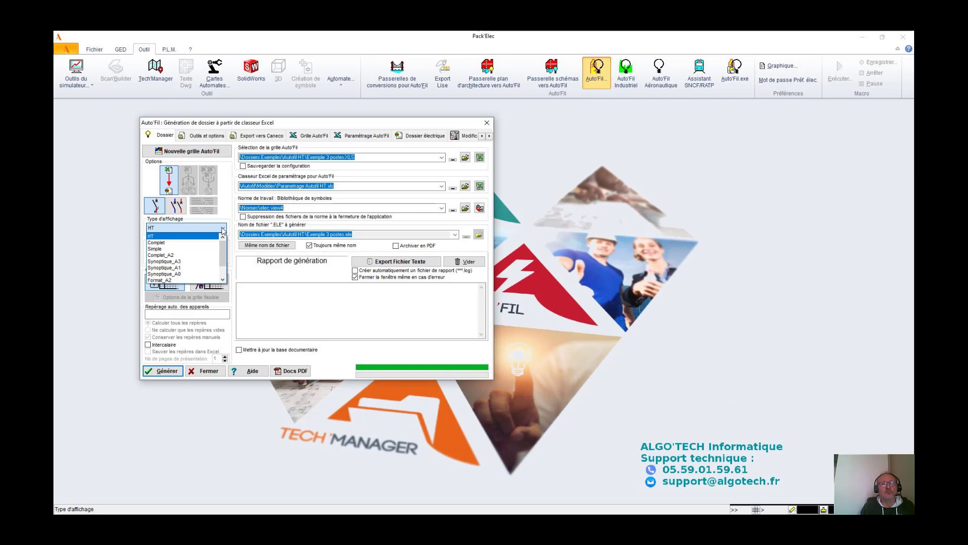
Step: Create a new Auto'Fil grid named Exemple_Demo, keeping the HT display type, and open it in Excel
click(223, 230)
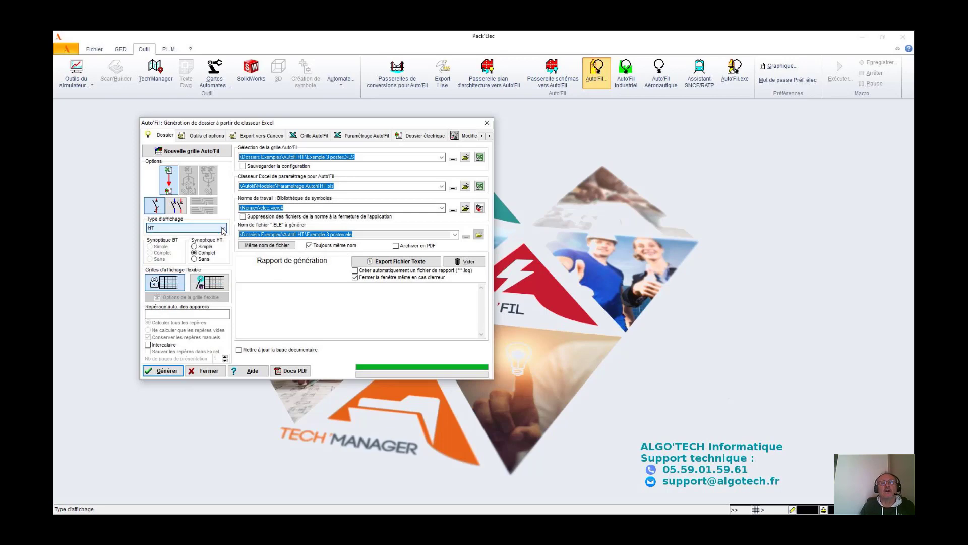
click(210, 154)
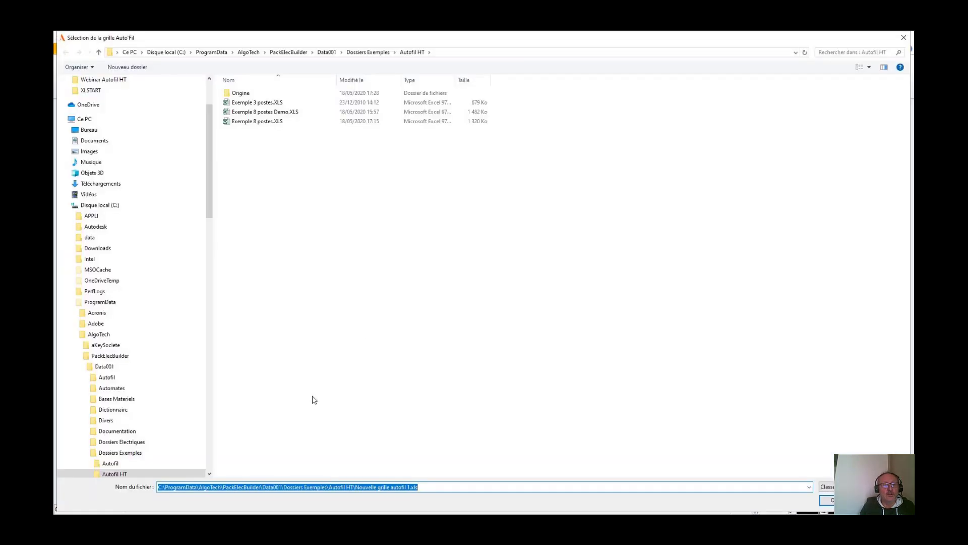
text(Exemple)
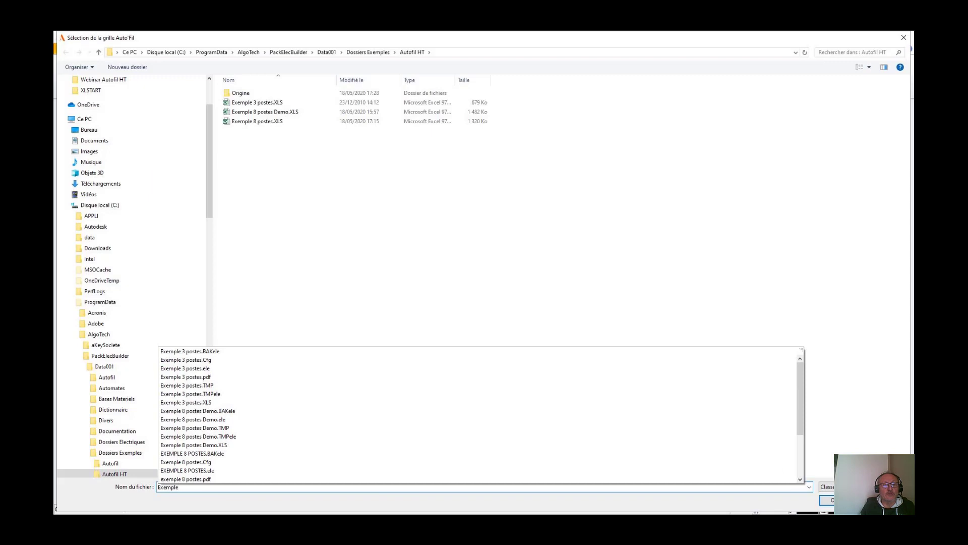
text(_Demo)
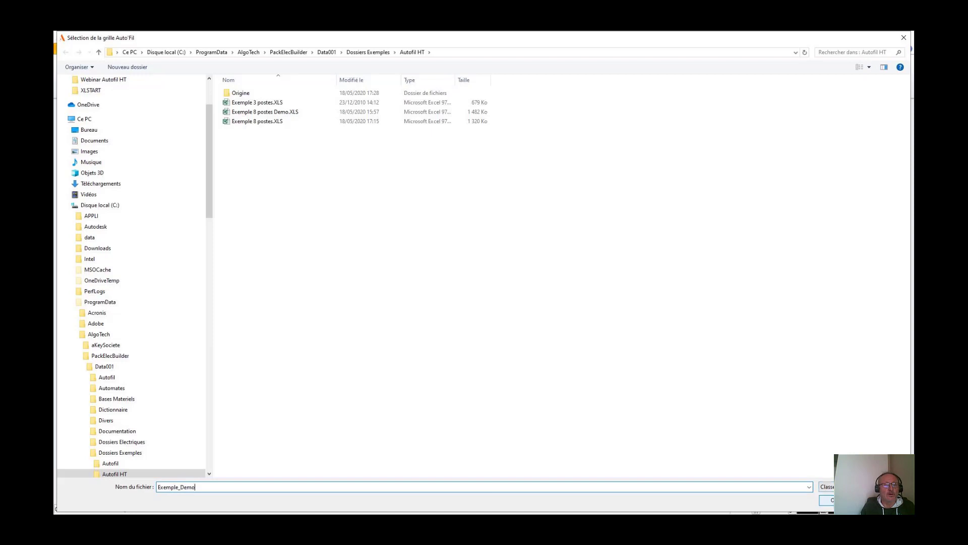
click(840, 500)
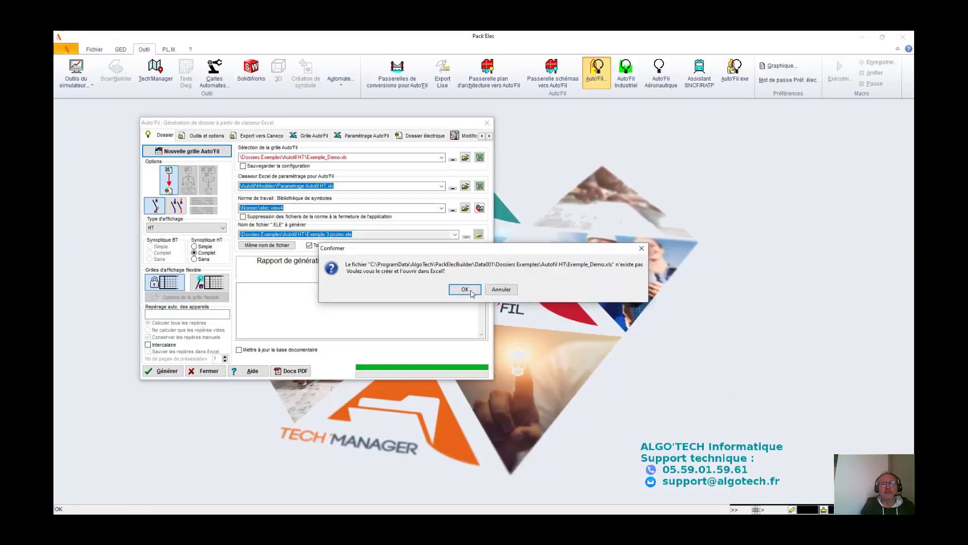
click(465, 290)
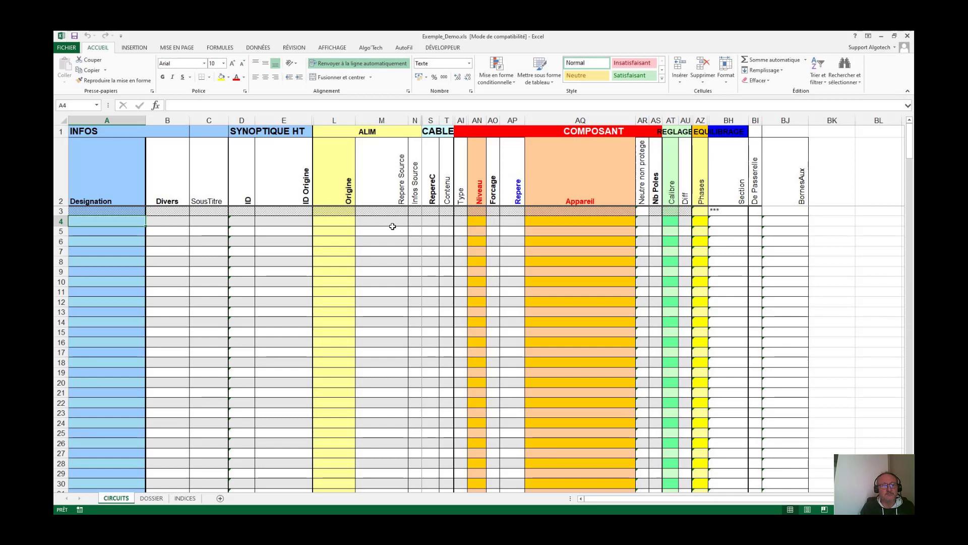
Step: Rename the CIRCUITS worksheet to LIVRAISON
double_click(117, 499)
text(LIVA)
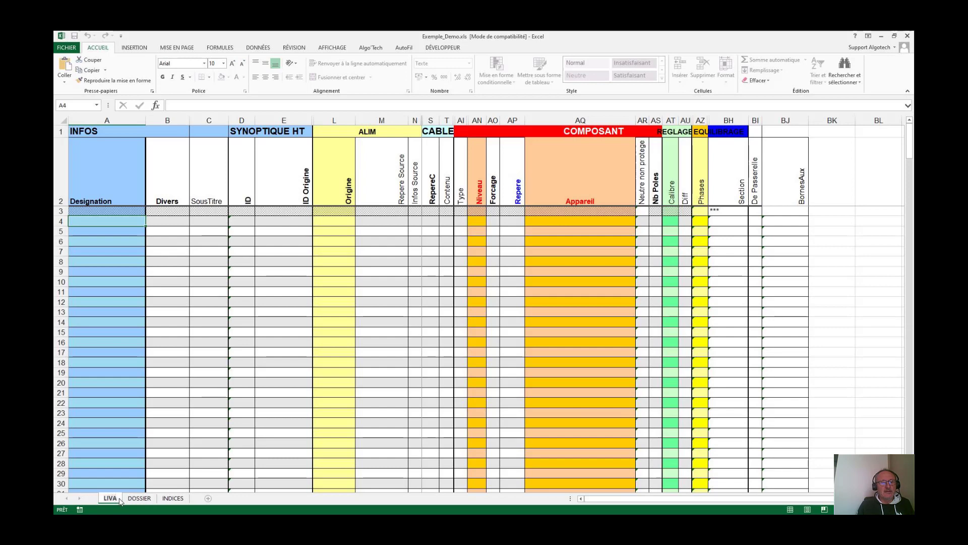
key(BackSpace)
text(RAISO)
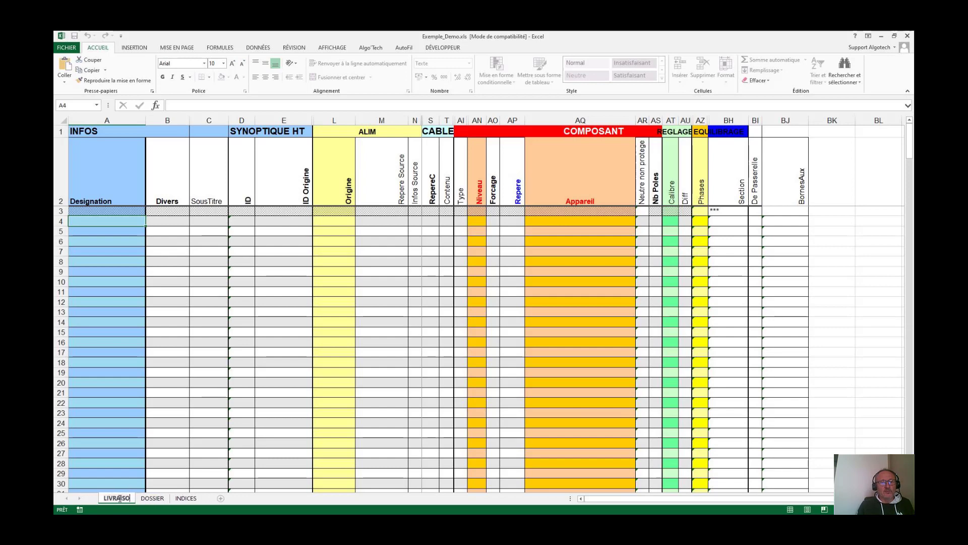
text(N)
click(222, 411)
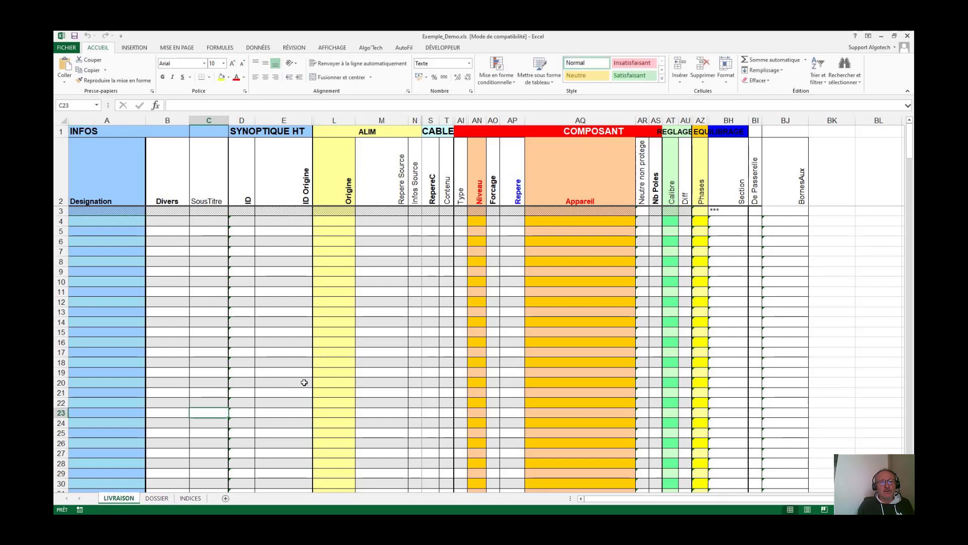
Step: Insert the CELLULE_IS symbol from the CELLULES HT library sheet as the Appareil in row 15
click(575, 324)
click(562, 332)
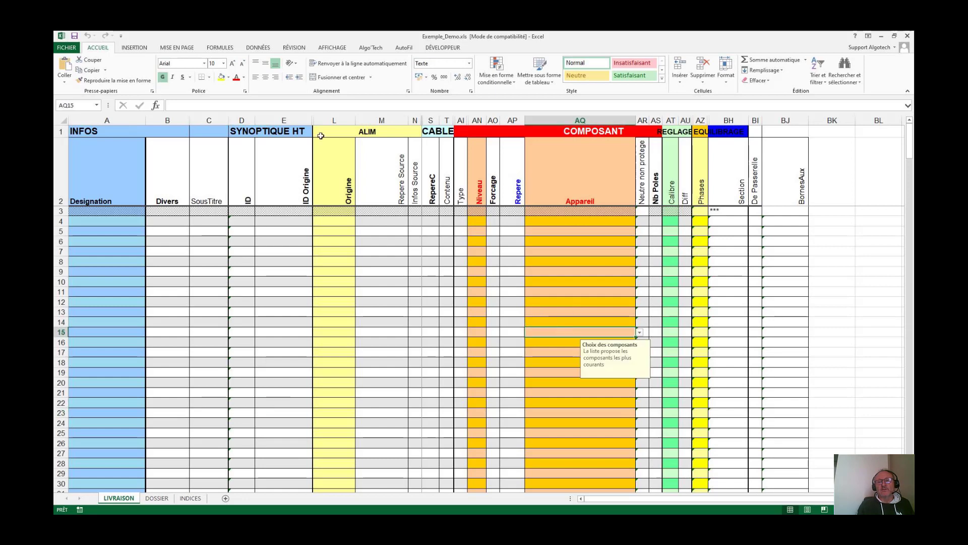
click(404, 47)
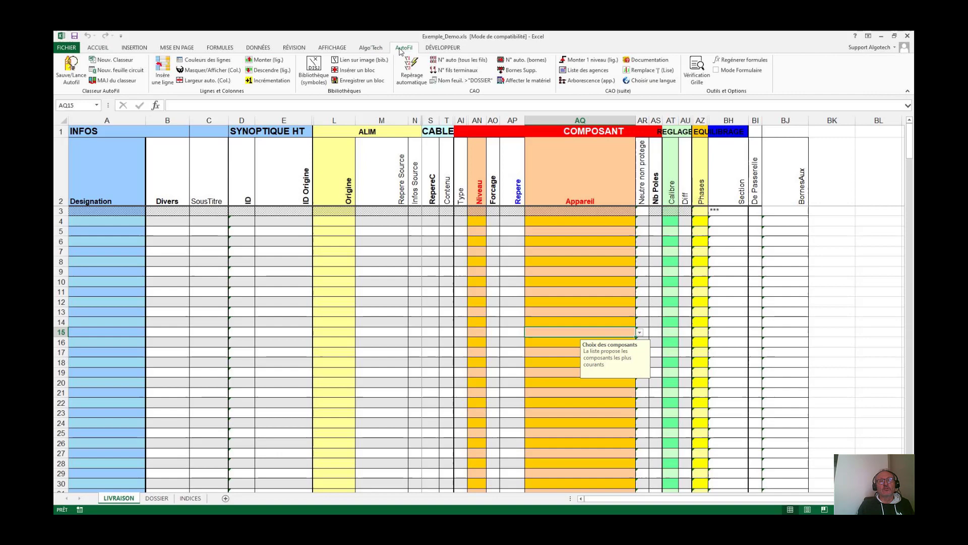
click(314, 71)
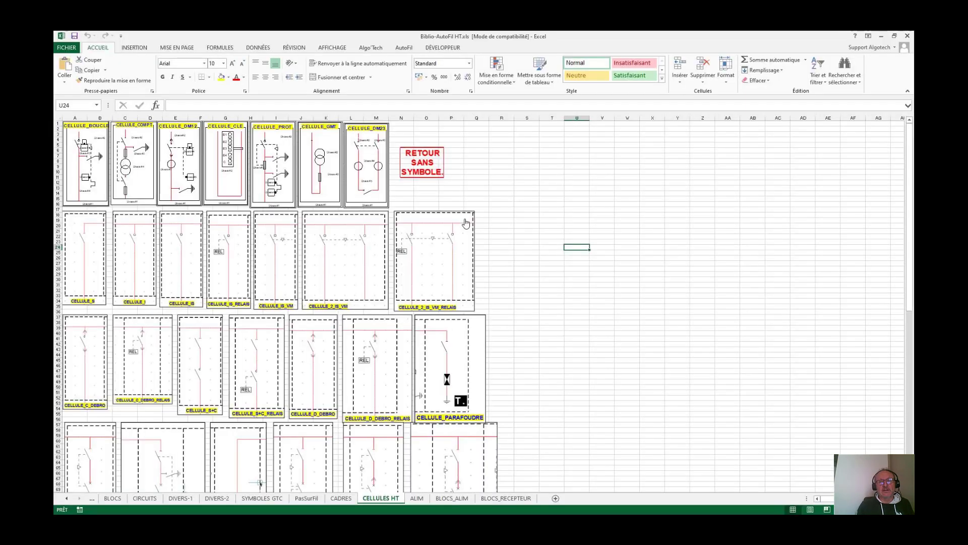
scroll(553, 260, down, 17)
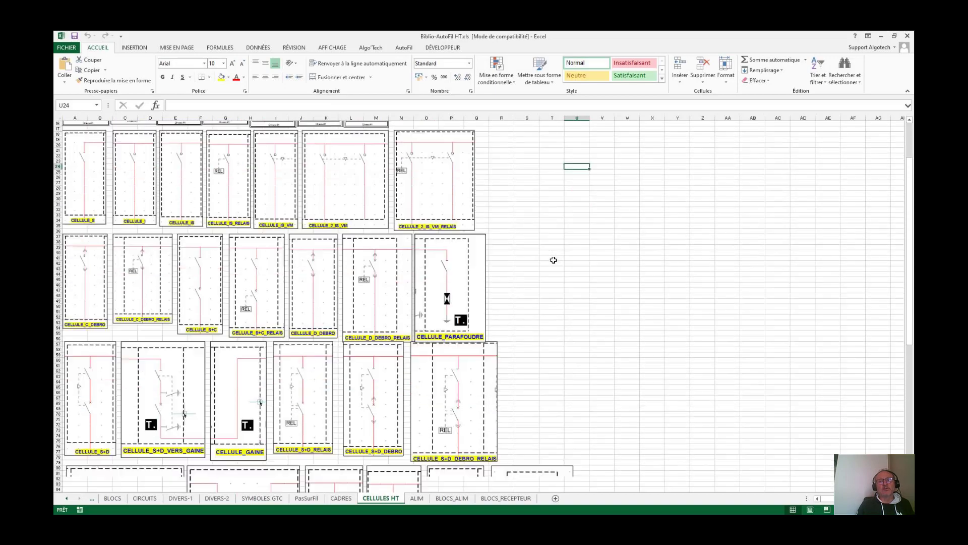
scroll(553, 260, down, 5)
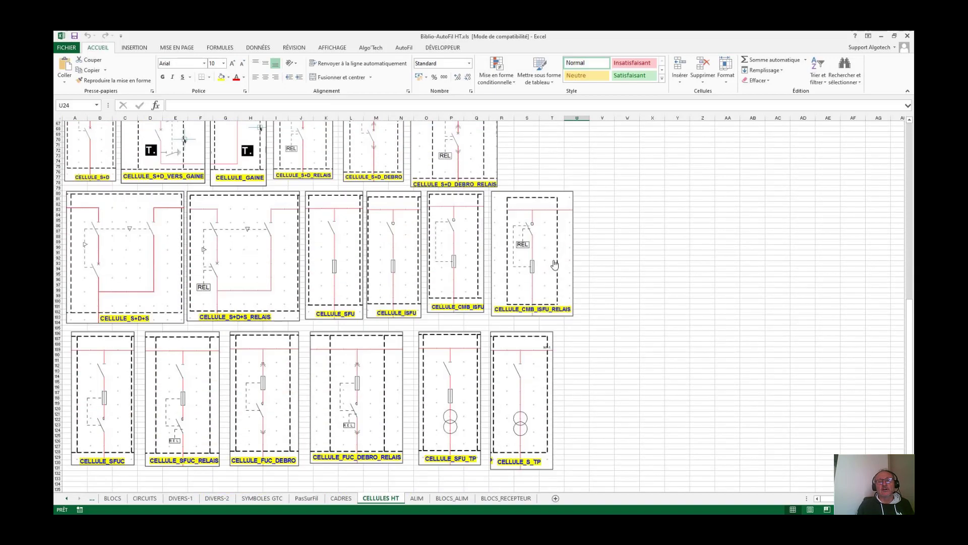
scroll(553, 260, up, 20)
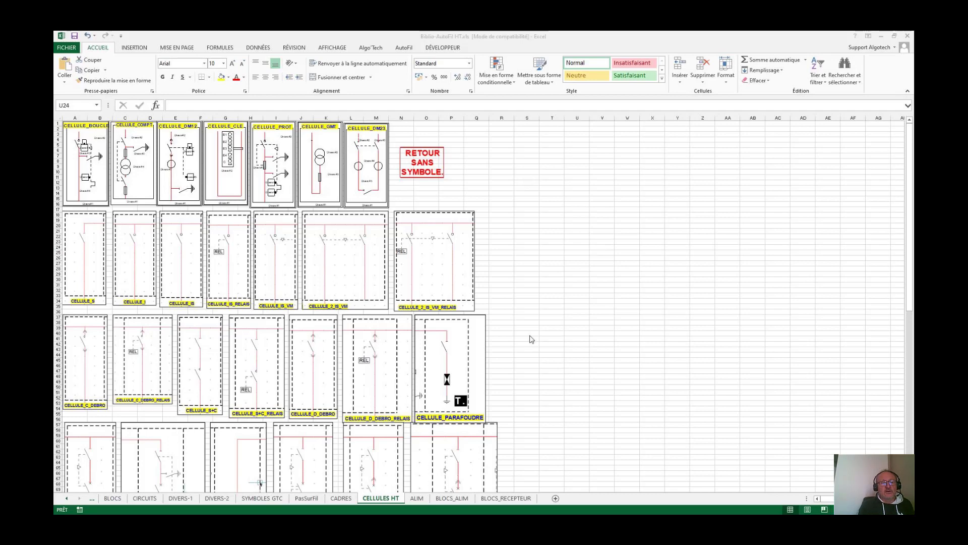
scroll(527, 339, up, 3)
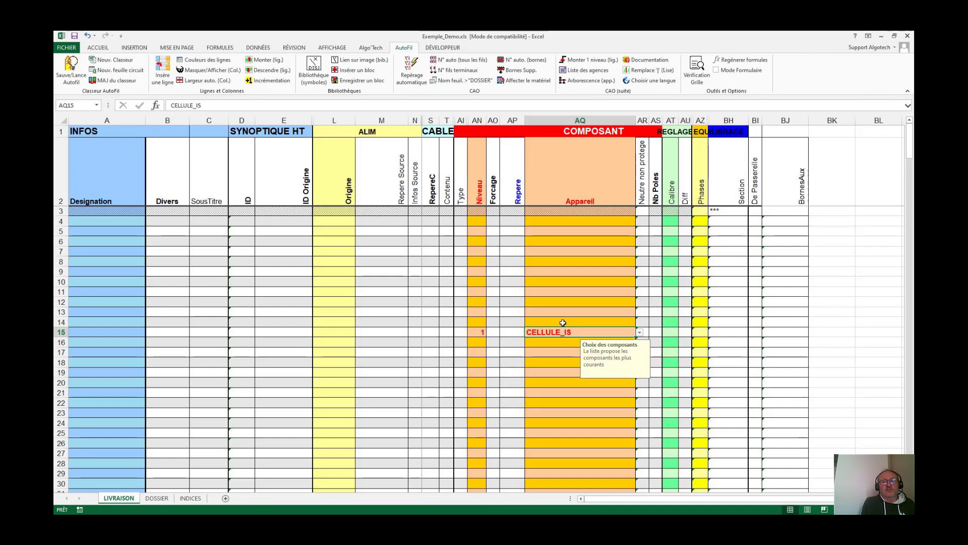
Step: Insert a second CELLULE_IS symbol from the symbol library as the Appareil in row 14
click(557, 322)
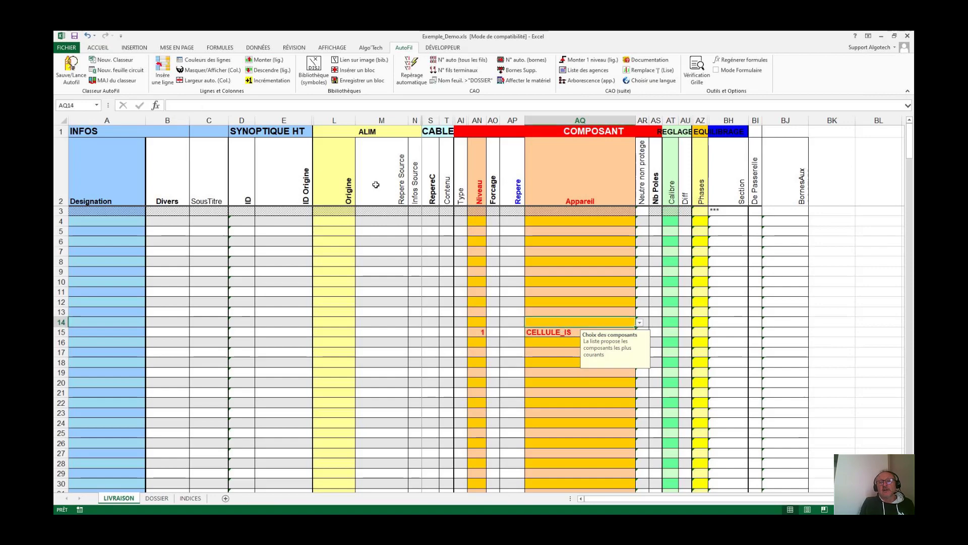
click(314, 71)
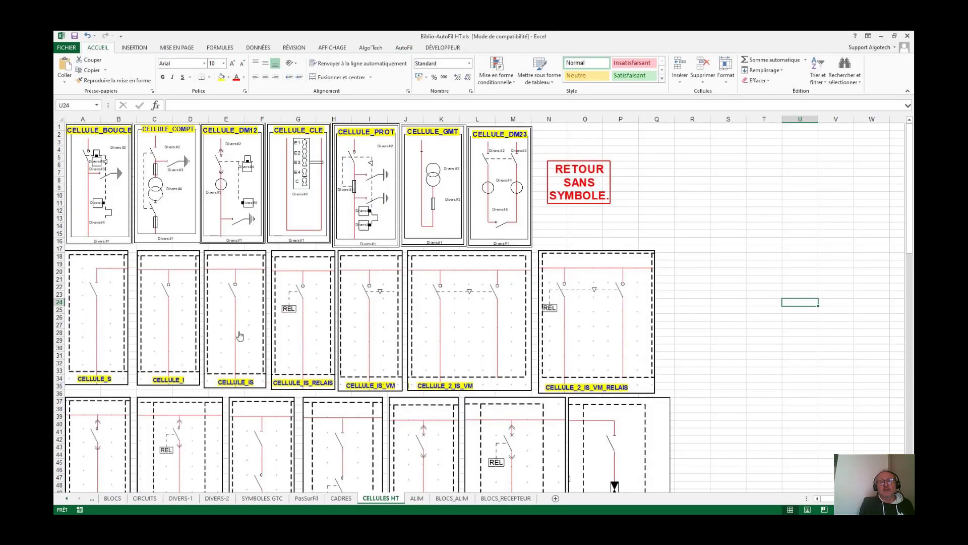
click(302, 161)
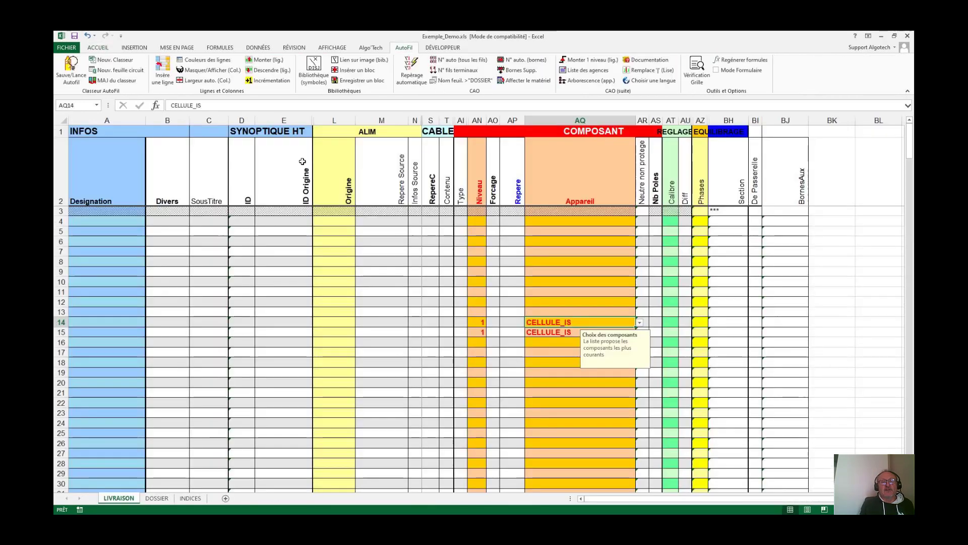
Step: Insert CELLULE_SFU_TP from the symbol library as the Appareil in row 13 and set its Forcage to T
click(556, 309)
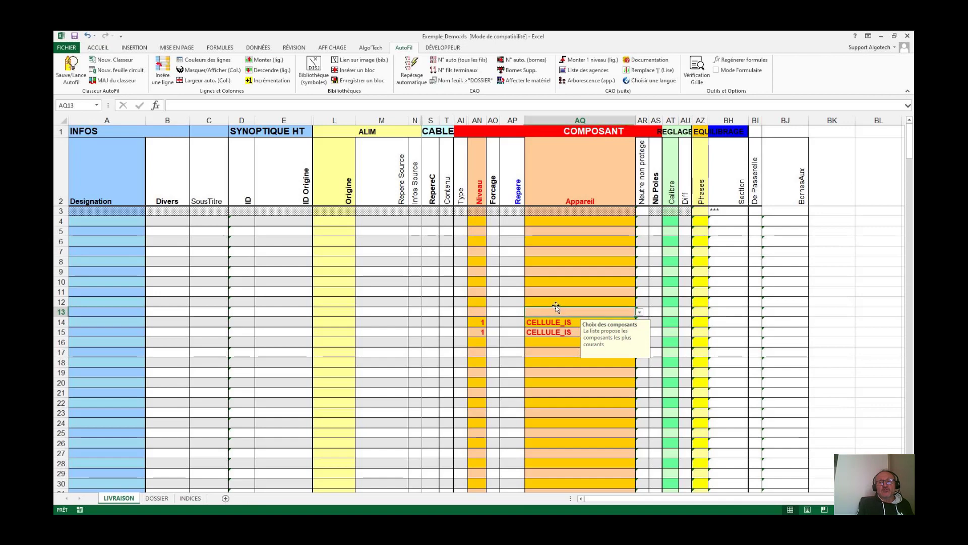
click(315, 71)
scroll(501, 292, down, 20)
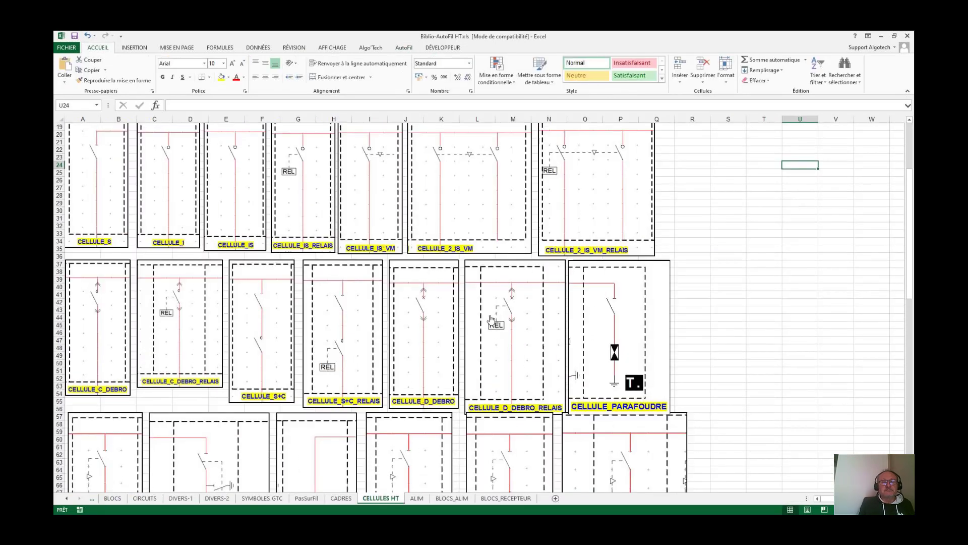
scroll(487, 338, down, 10)
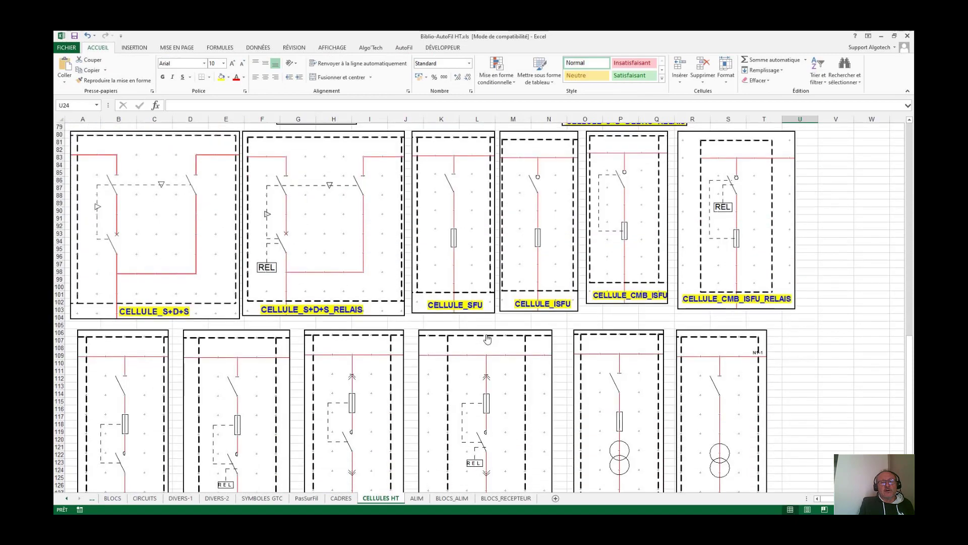
double_click(625, 316)
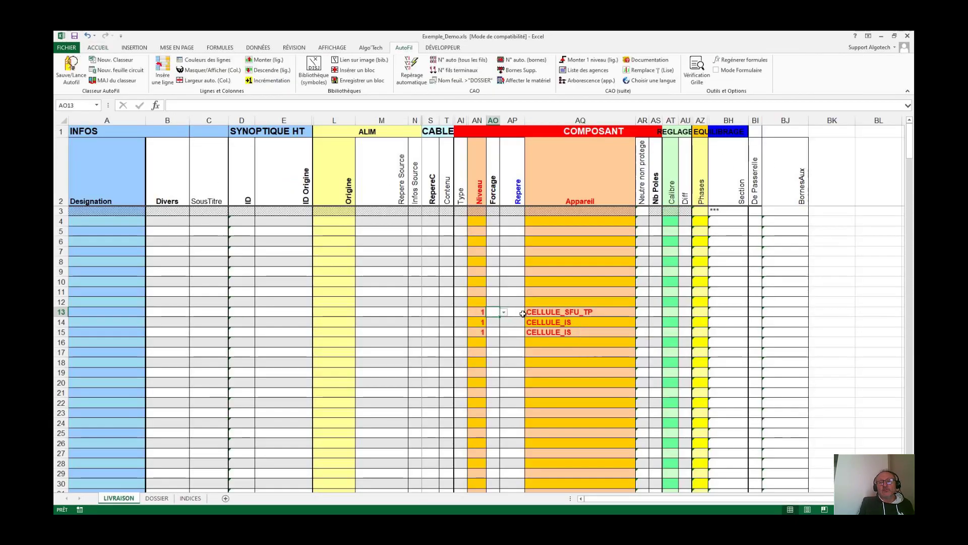
text(T)
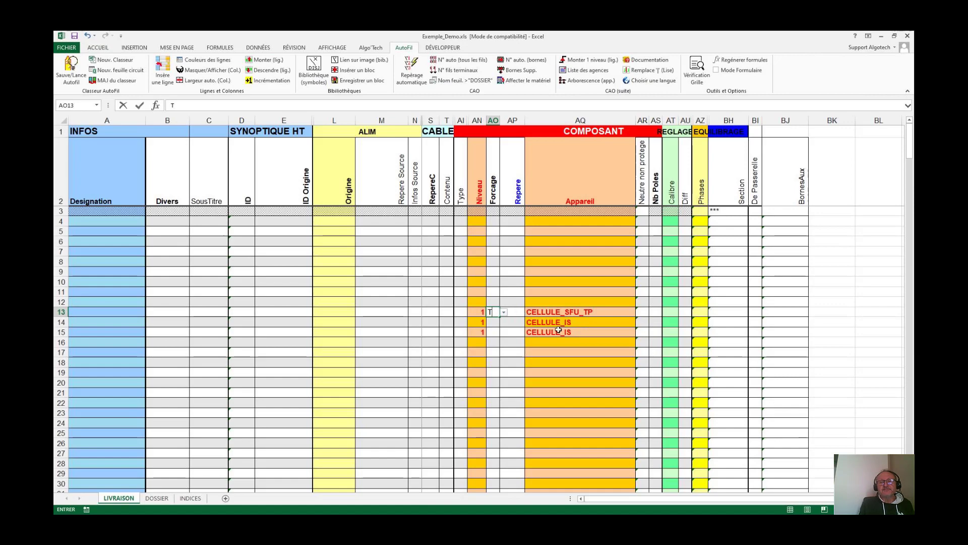
Step: Insert the CELLULE_GAINE symbol from the symbol library as the Appareil in row 12
click(558, 302)
click(311, 75)
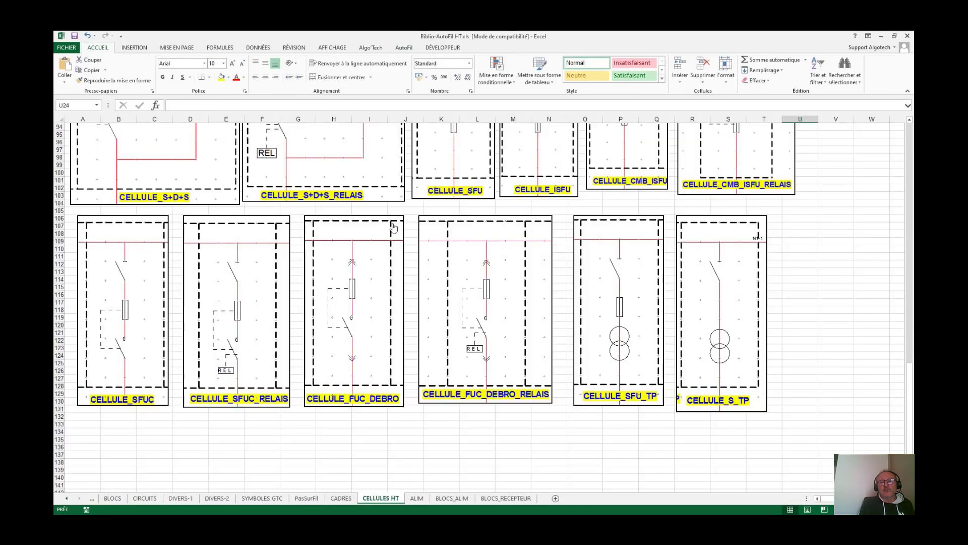
scroll(382, 360, up, 12)
scroll(383, 360, up, 4)
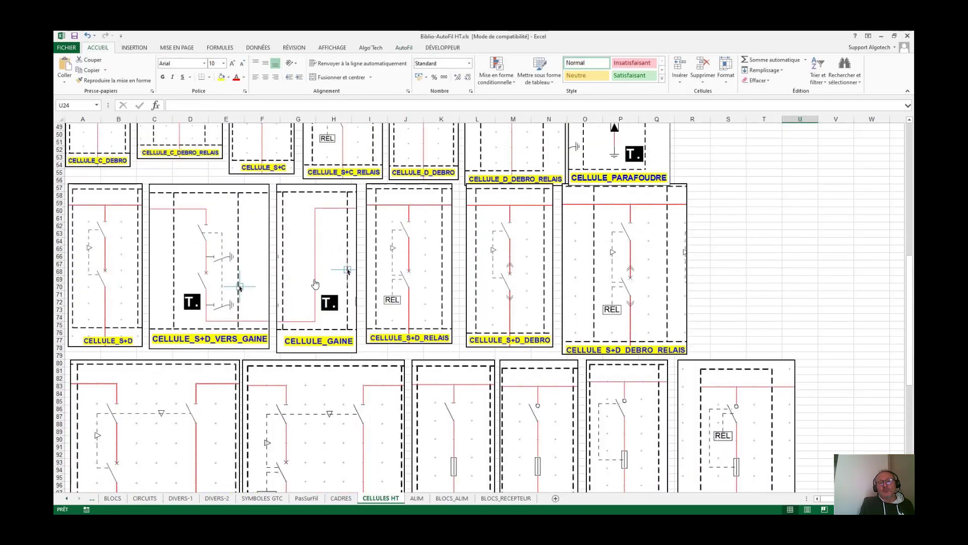
click(315, 255)
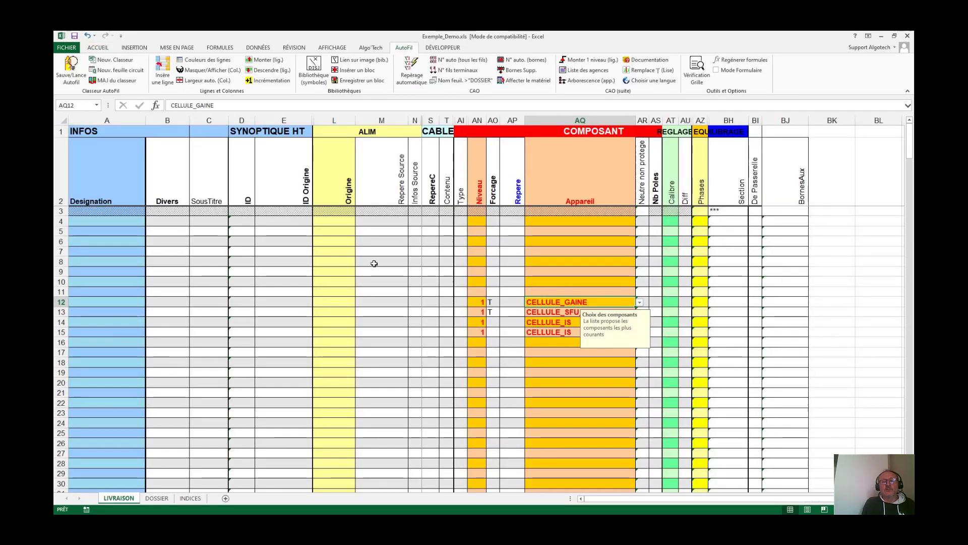
Step: Insert the CELLULE_S+D_VERS_GAINE symbol from the symbol library as the Appareil in row 11
click(569, 292)
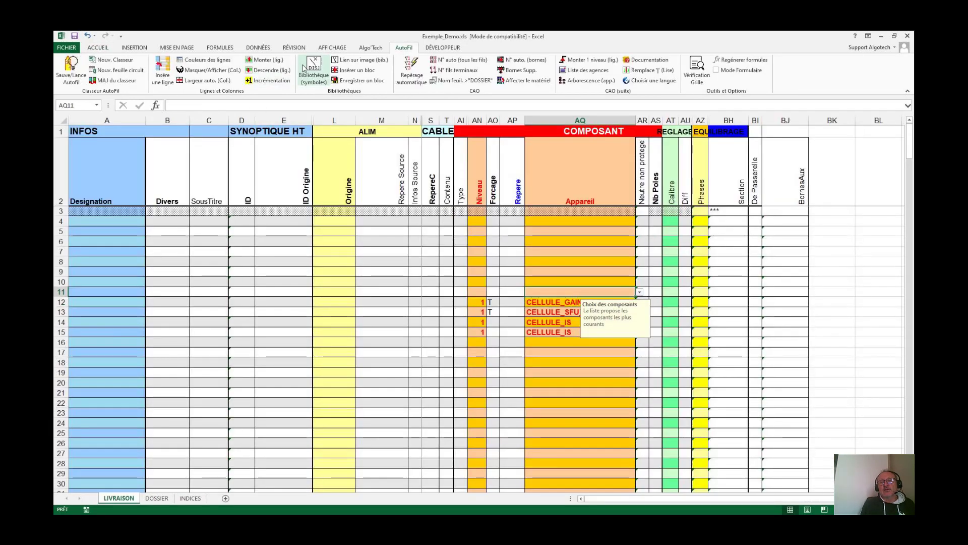
click(313, 70)
click(234, 278)
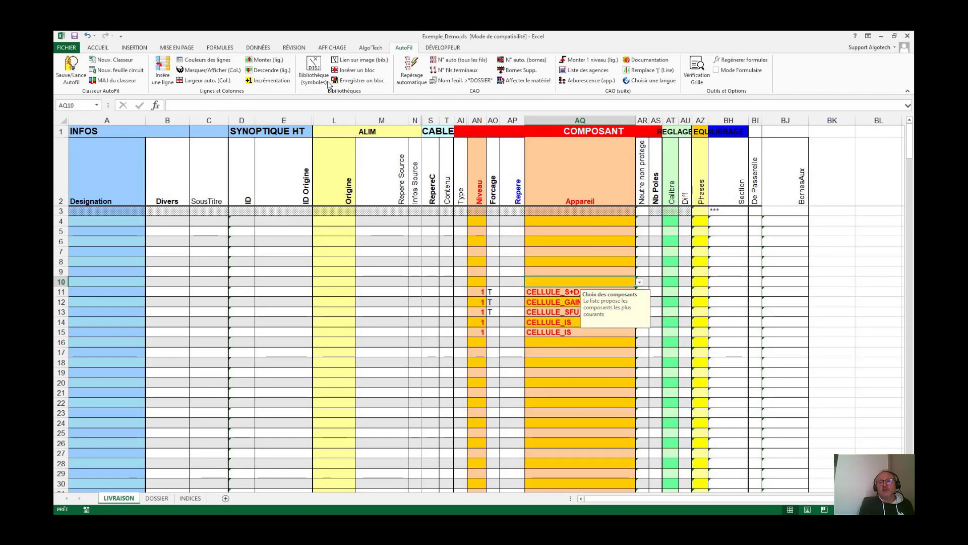
Step: Insert the CELLULE_SFU symbol from the symbol library as the Appareil in row 10
click(313, 71)
scroll(439, 237, up, 2)
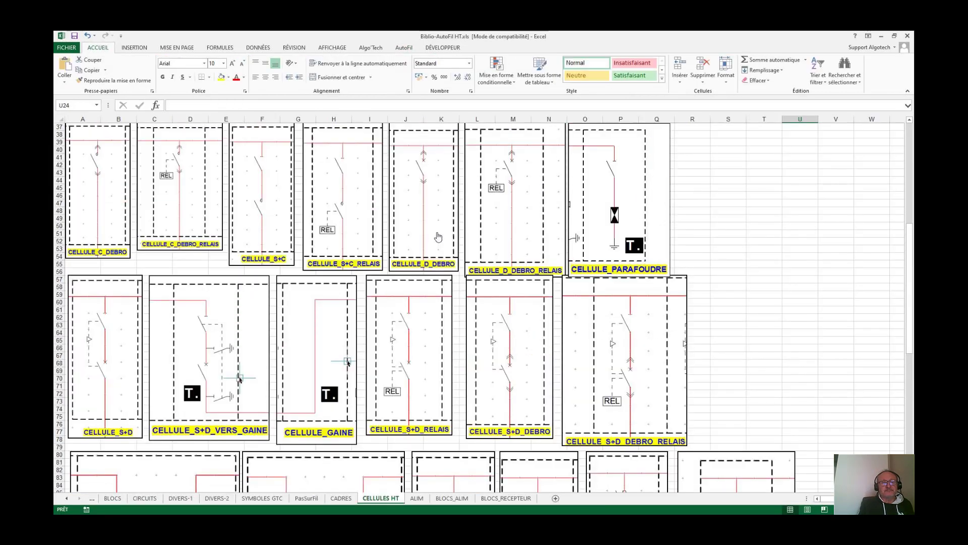
scroll(488, 325, down, 7)
scroll(487, 324, down, 2)
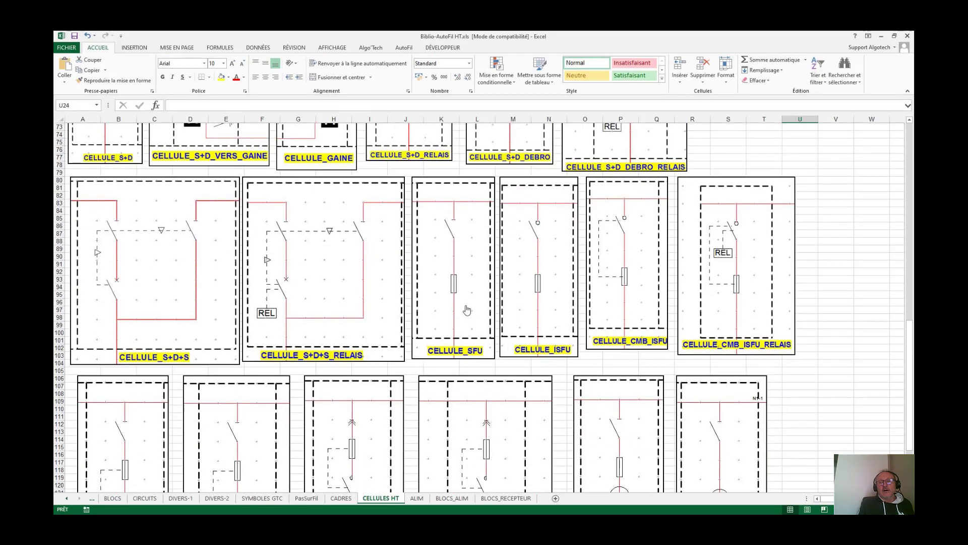
click(487, 325)
Step: Insert another CELLULE_SFU symbol from the symbol library as the Appareil in row 9
click(534, 271)
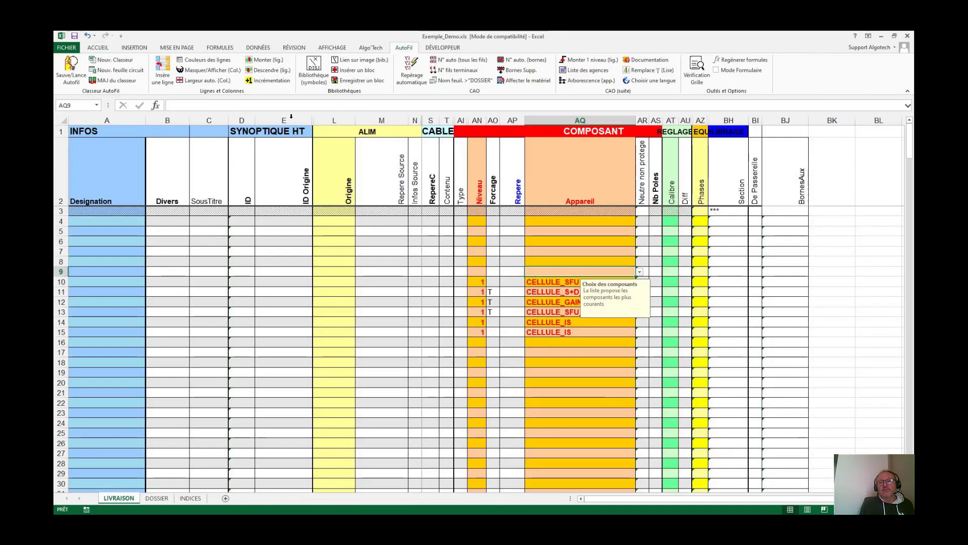
click(310, 74)
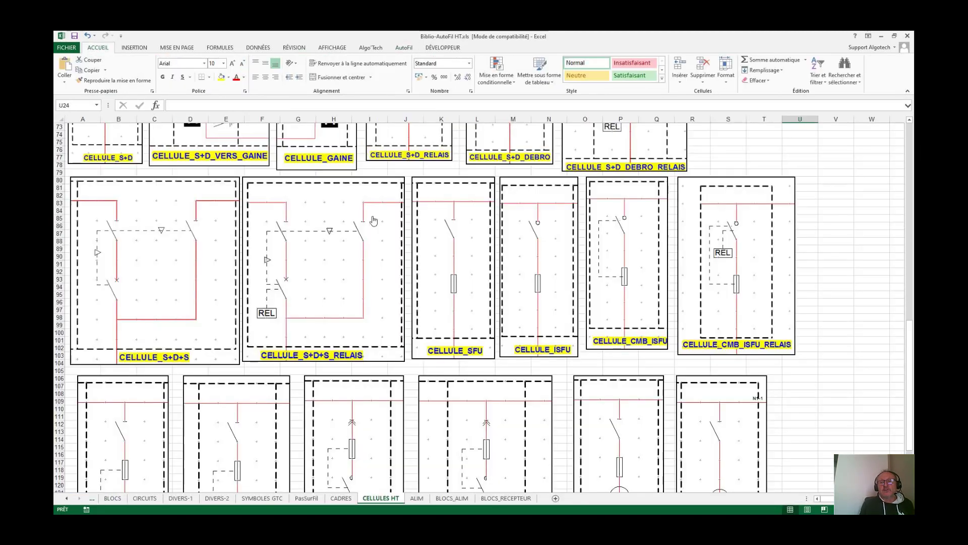
click(470, 282)
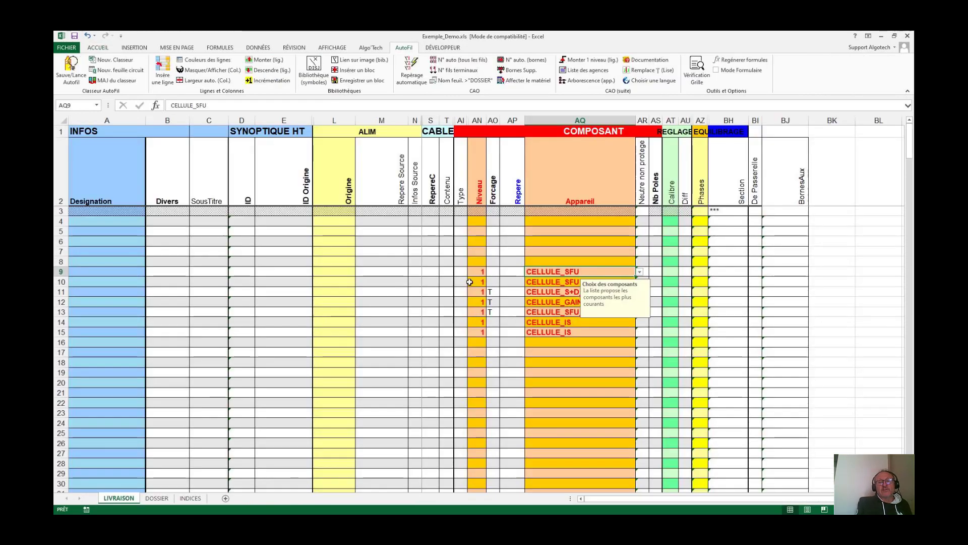
click(389, 320)
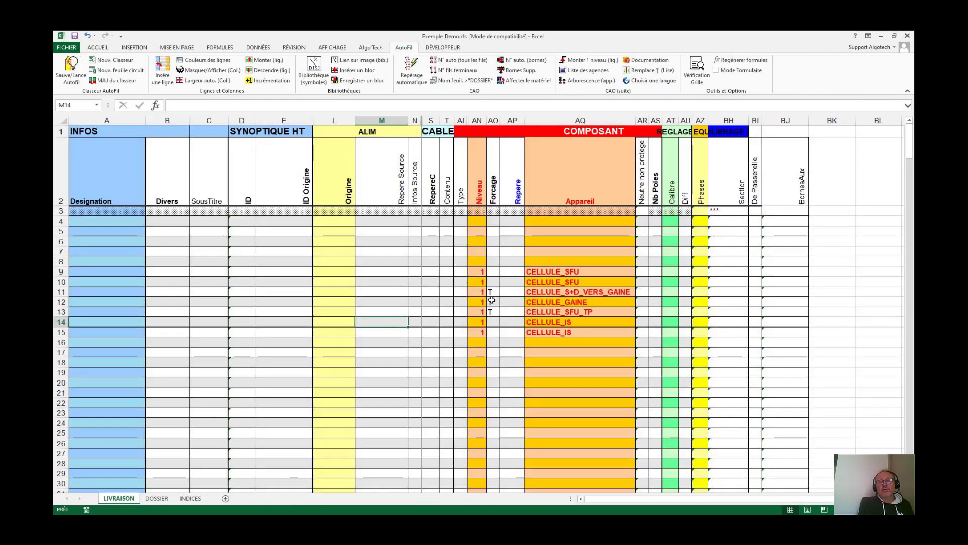
Step: Enter POSTE CUISINE as the Designation of the CELLULE_SFU in row 9
click(62, 271)
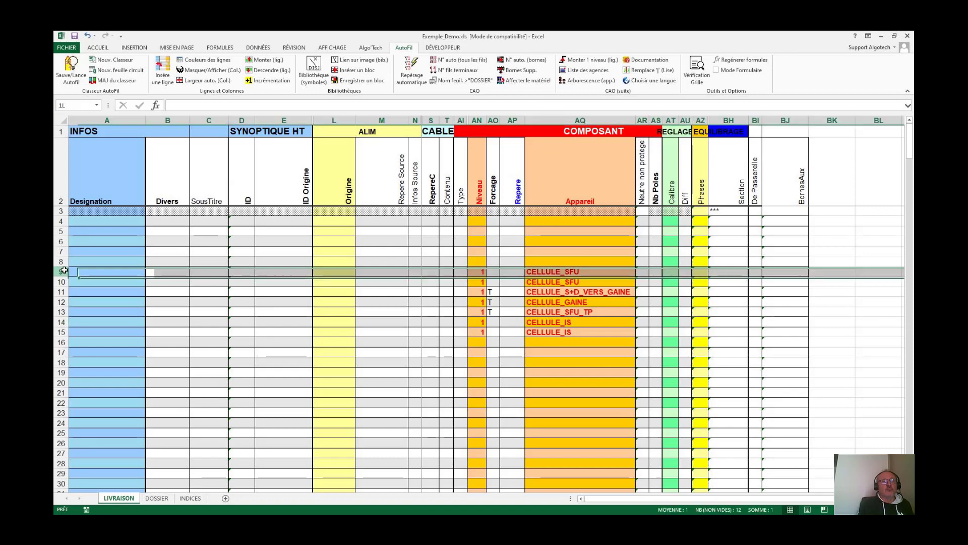
click(89, 271)
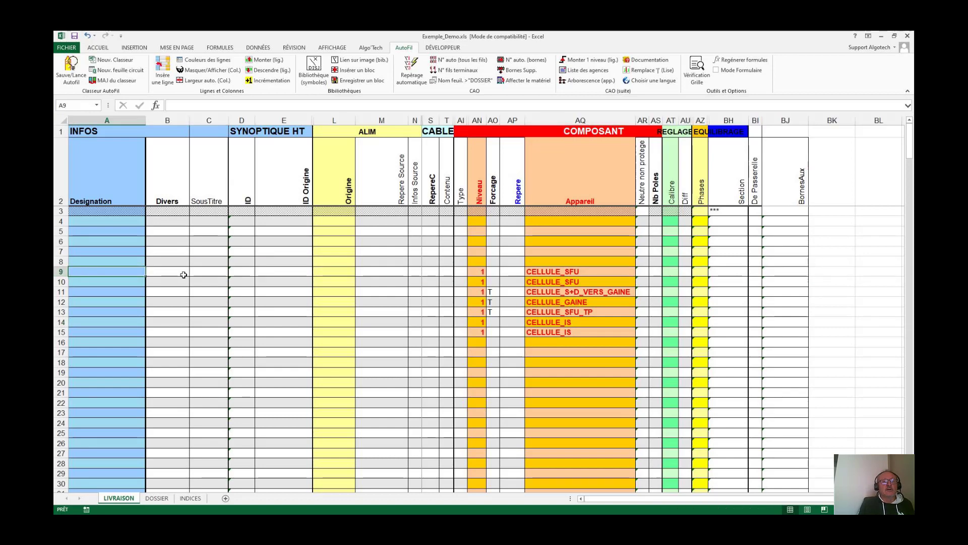
text(POSET)
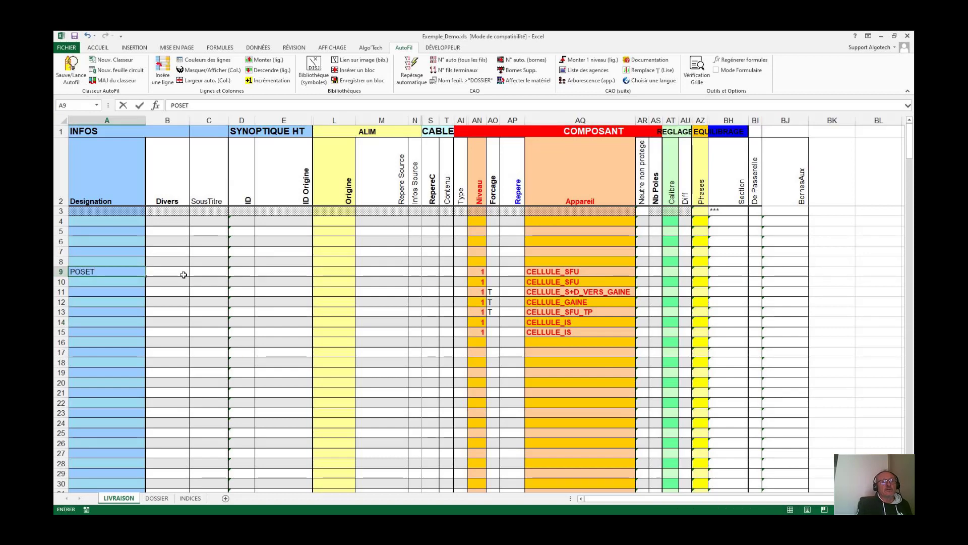
key(BackSpace)
key(BackSpace)
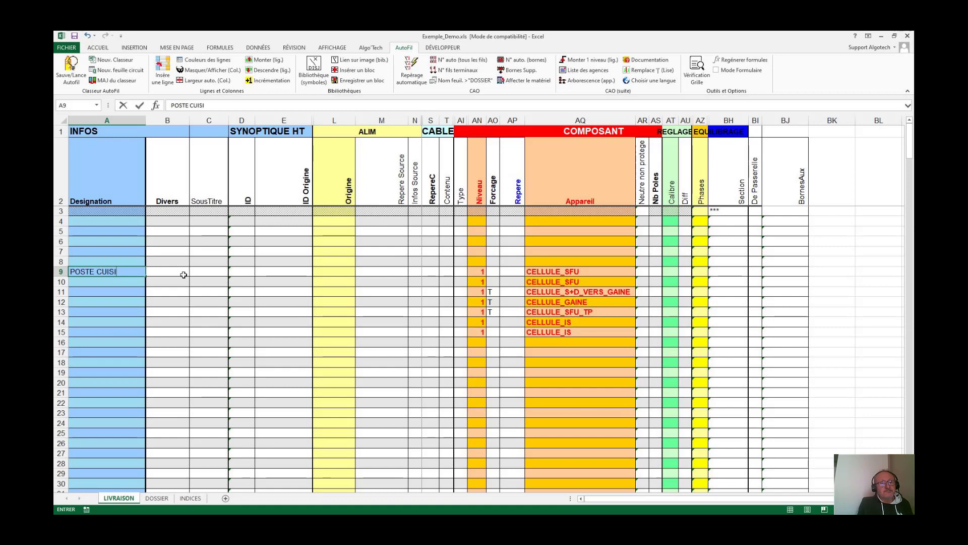
key(BackSpace)
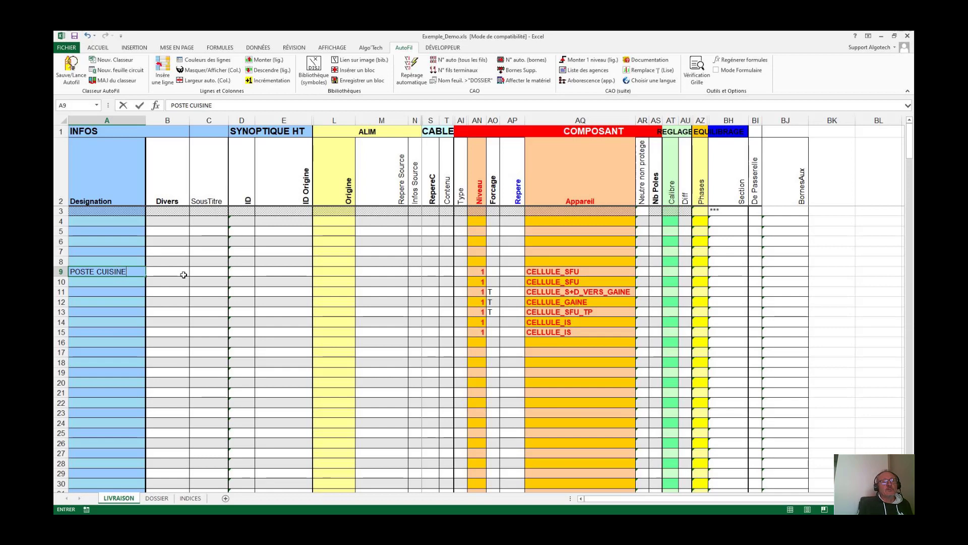
key(Return)
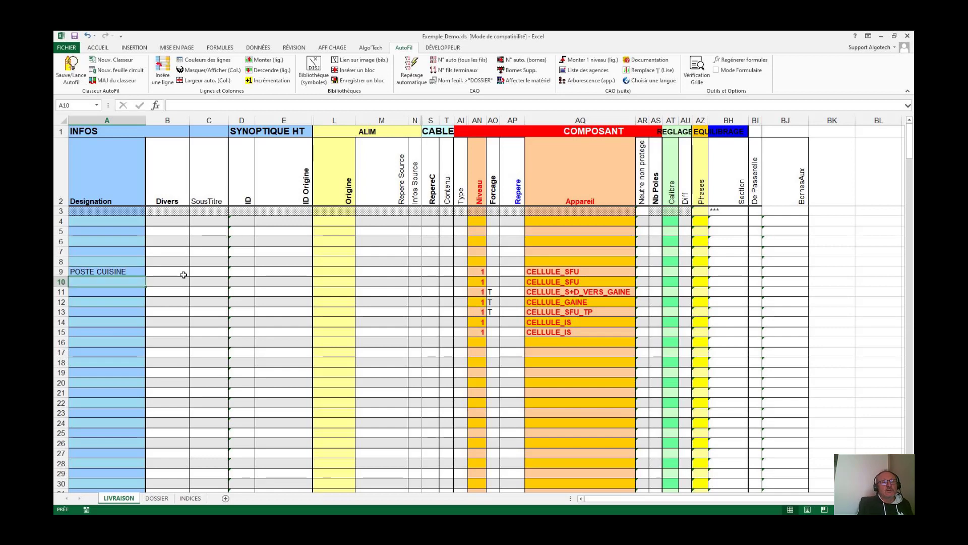
Step: Enter the Designation POSTE V120 in row 10 and GENERAL in row 11
text(POSTE )
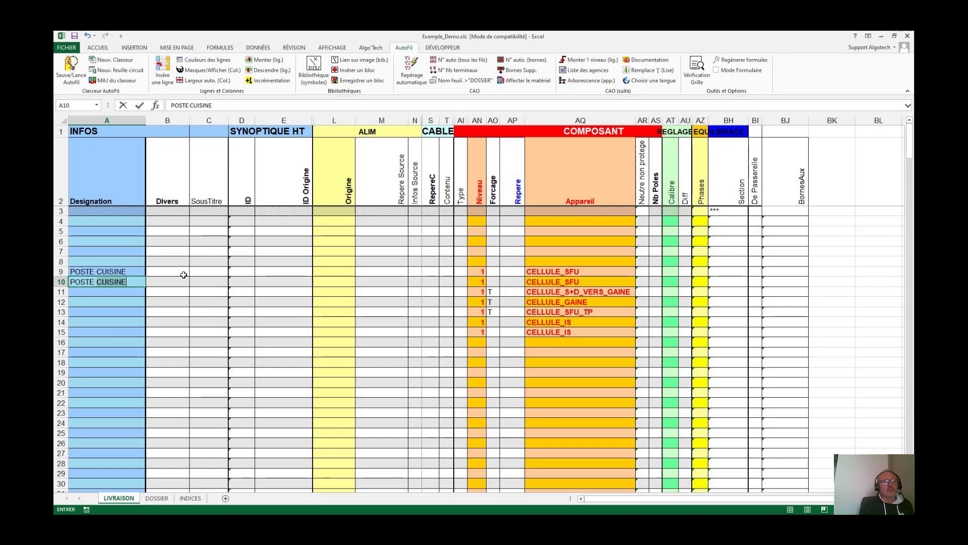
text(V120)
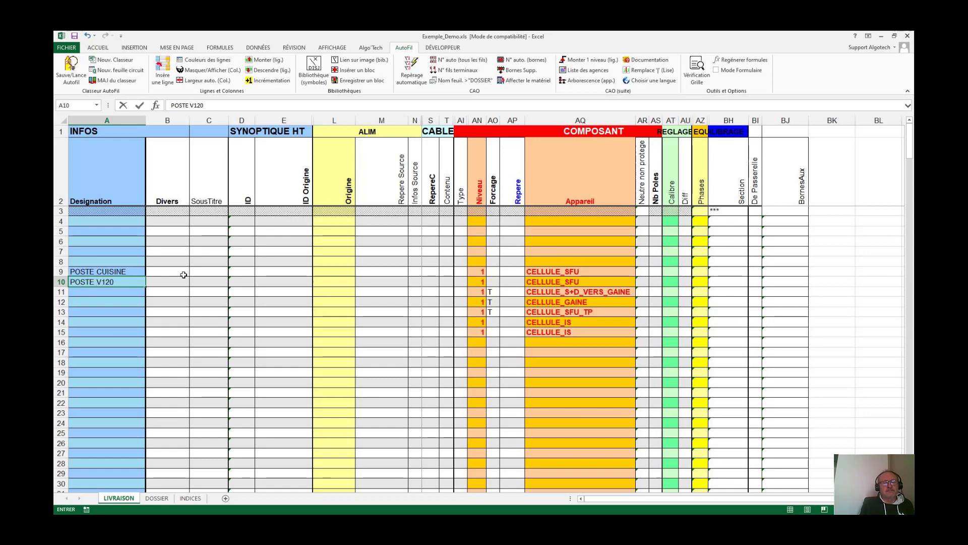
key(Return)
text(GE)
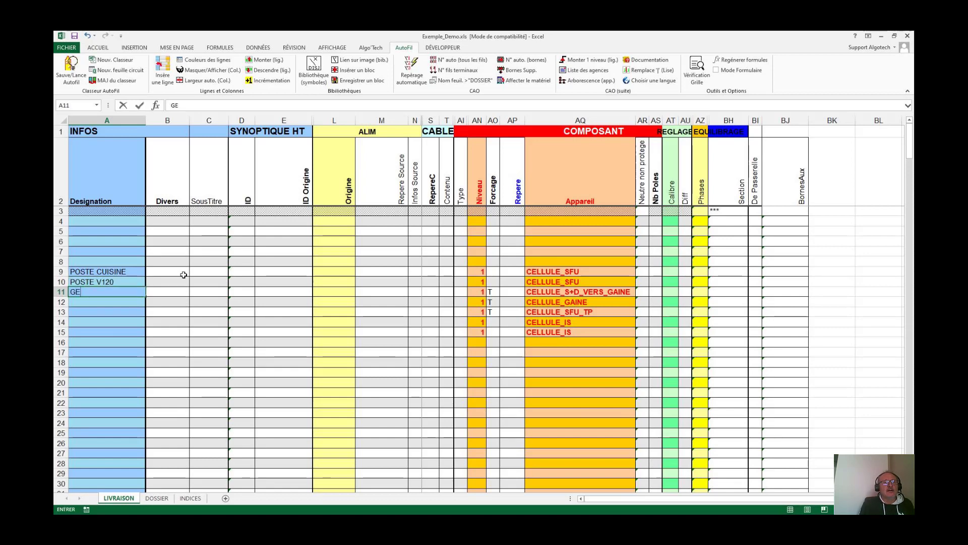
text(NERAL)
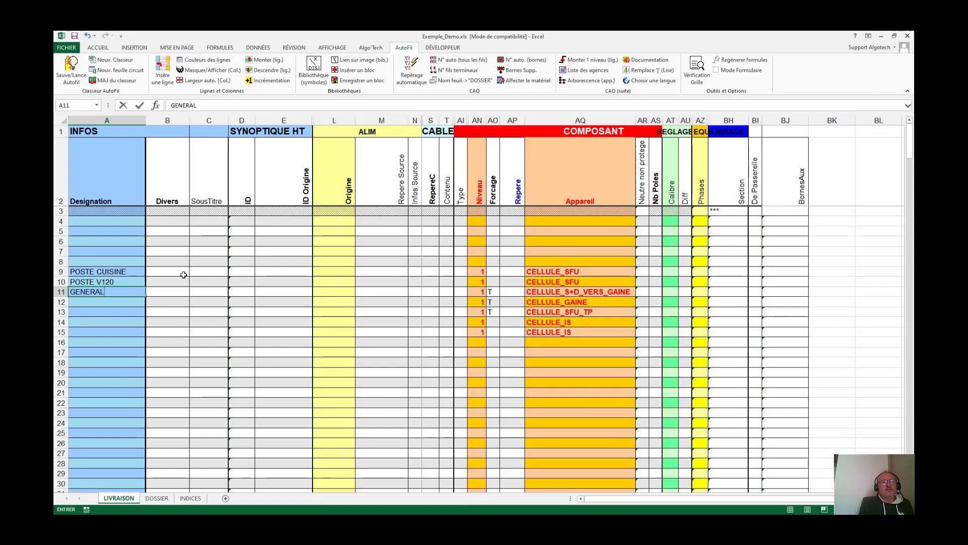
key(Return)
key(Return)
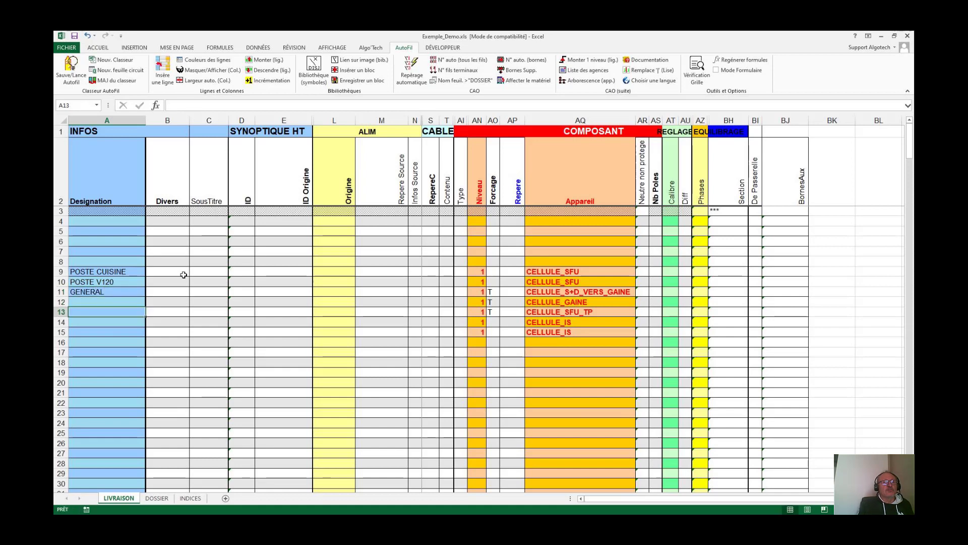
Step: Enter the Designation COMPTAGE in row 13 and EDF MONT SALOMON in row 14
text(COMP)
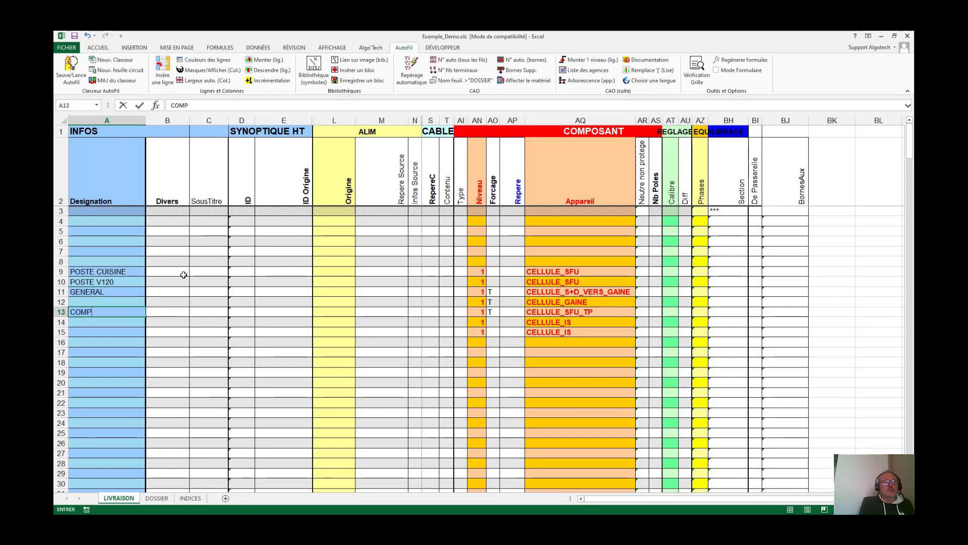
text(TAGE)
key(Return)
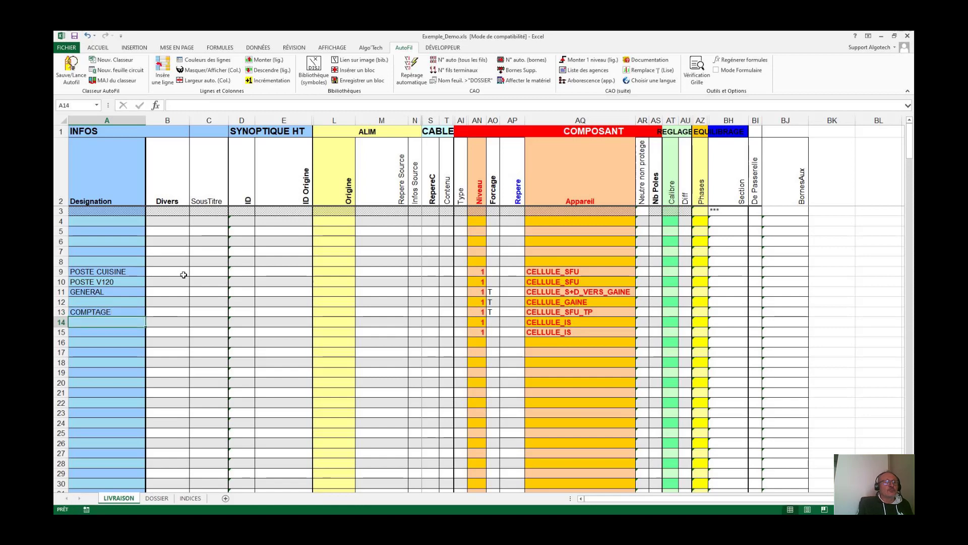
text(EDF)
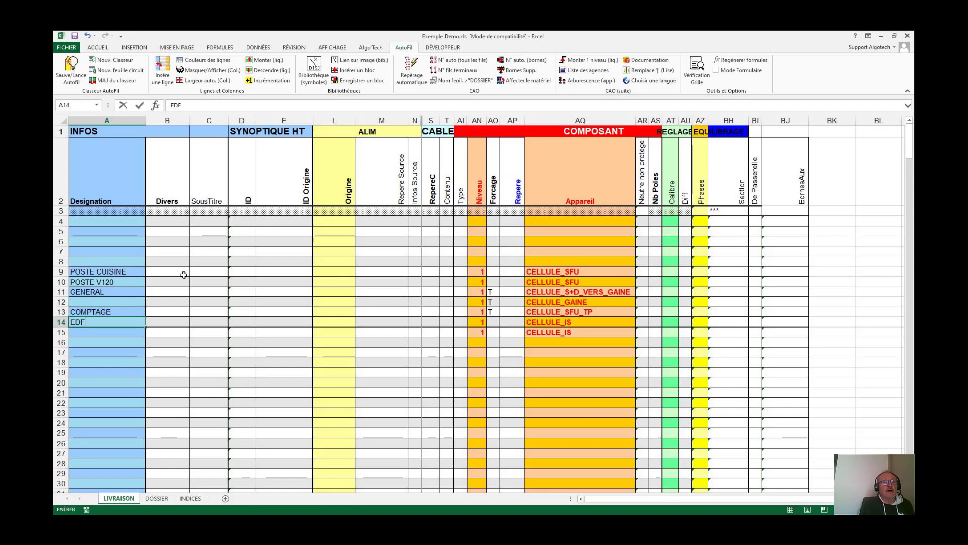
text( MONT)
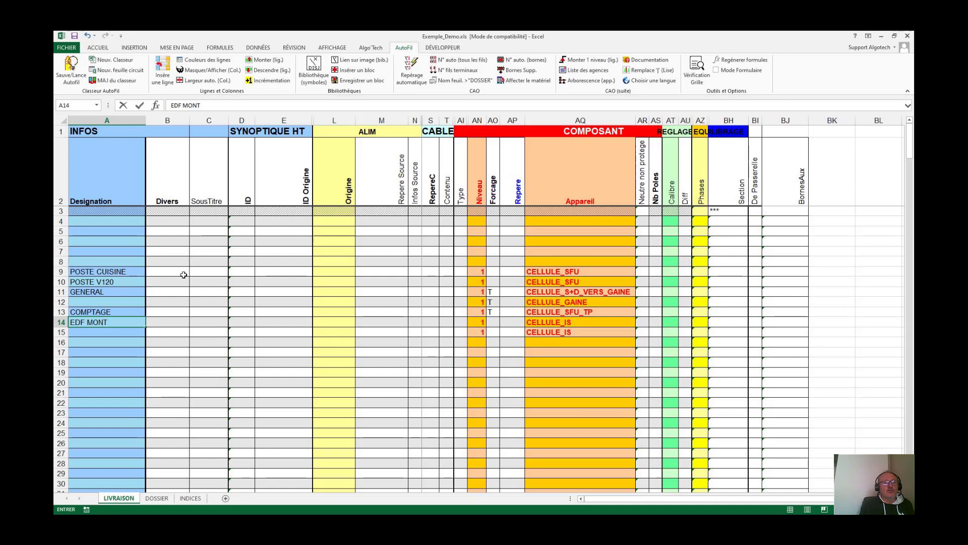
text( SALOMON)
key(Return)
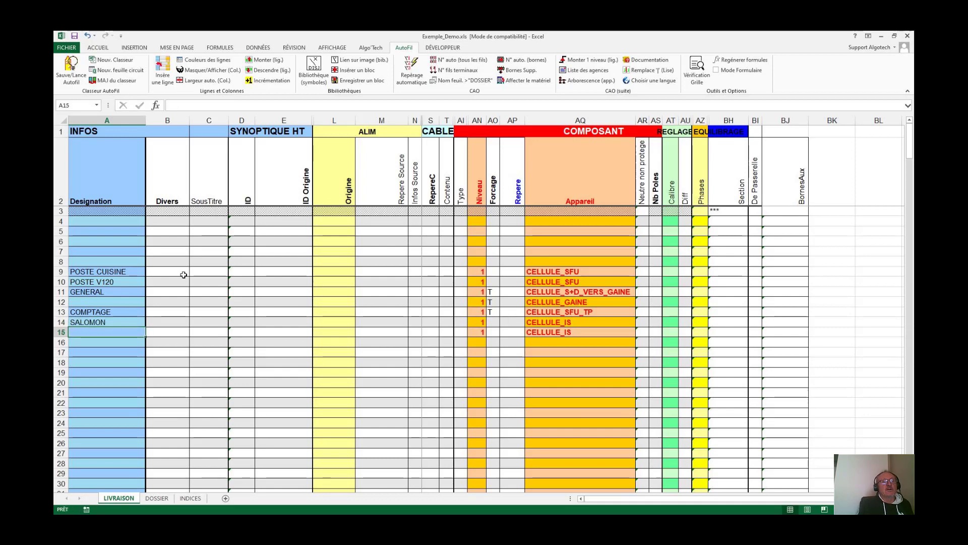
Step: Enter EDF LA BATIE as the Designation in row 15 and autofit the height of row 14 to its text
text(EDF LA BA)
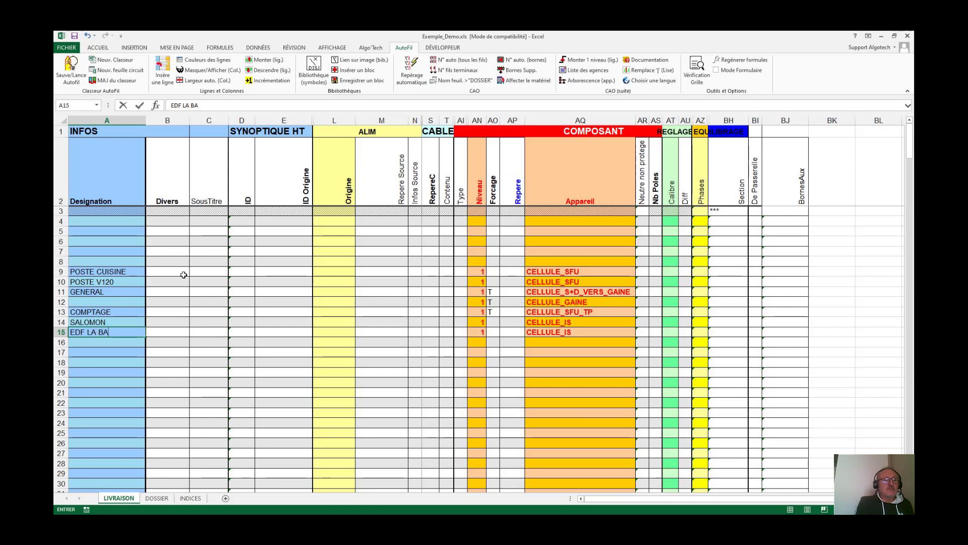
text(TIE)
click(89, 393)
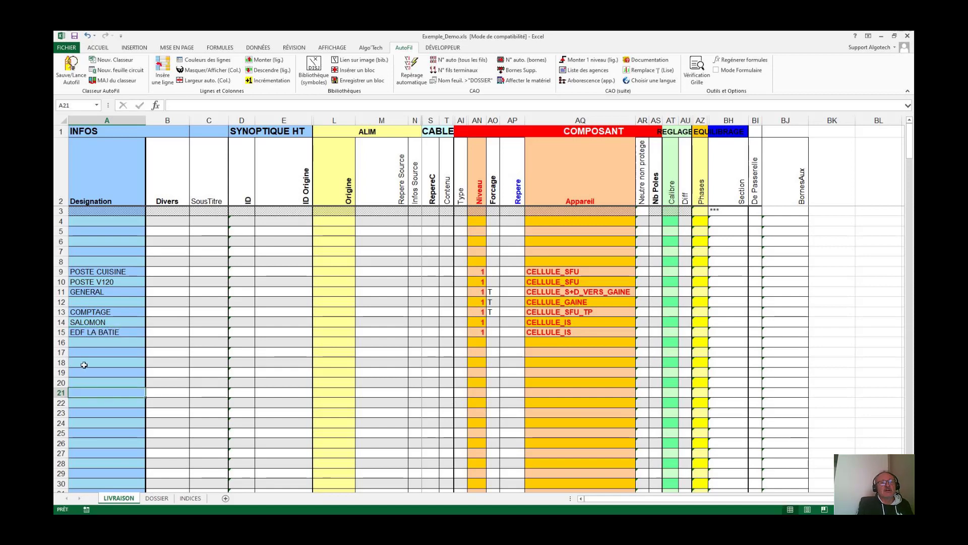
double_click(61, 327)
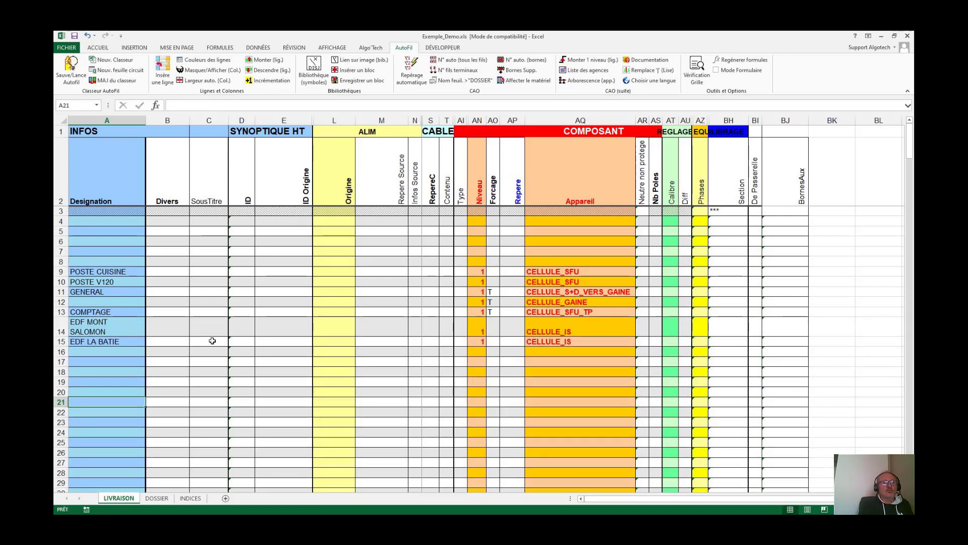
Step: Set the SYNOPTIQUE HT ID to pgedf2 in row 15 and pgedf1 in row 14
click(247, 342)
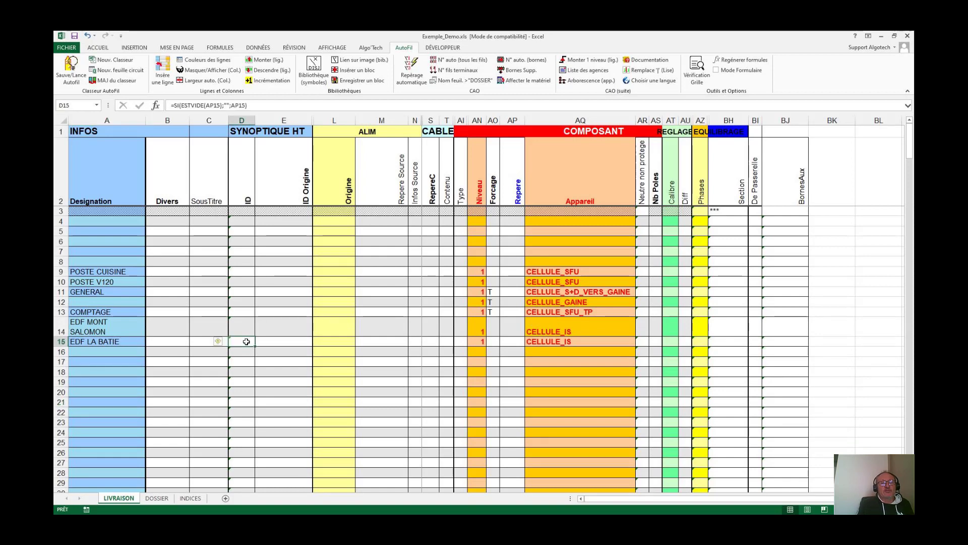
text(pgedf2)
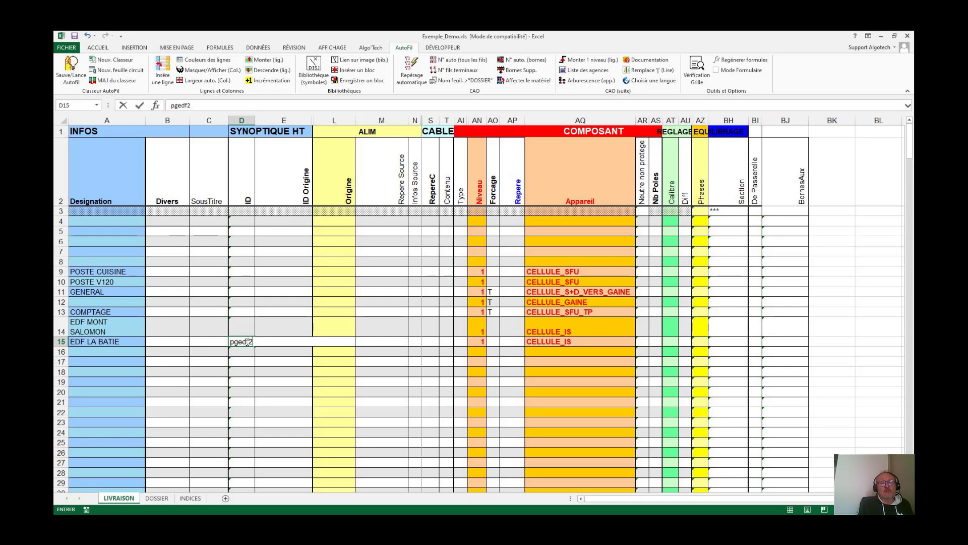
key(Up)
text(p)
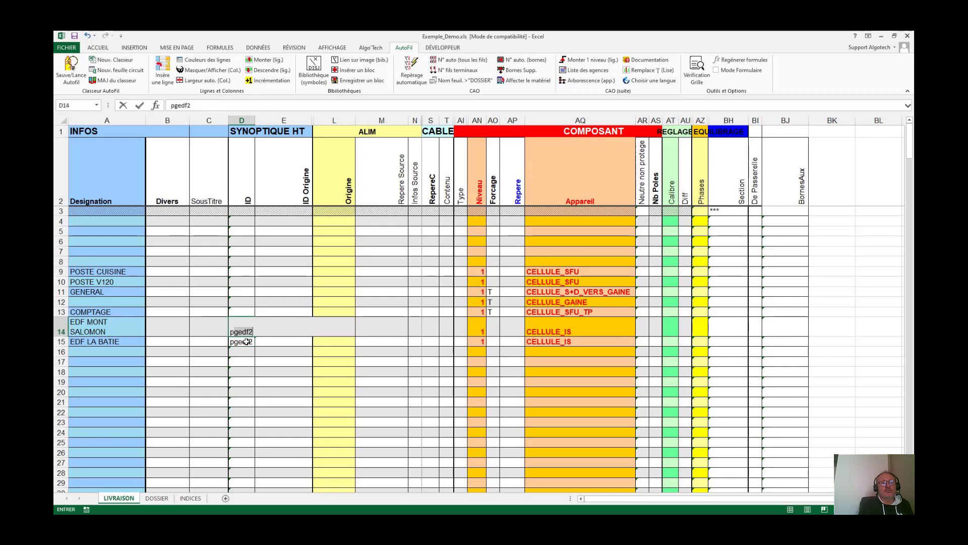
text(gedf1)
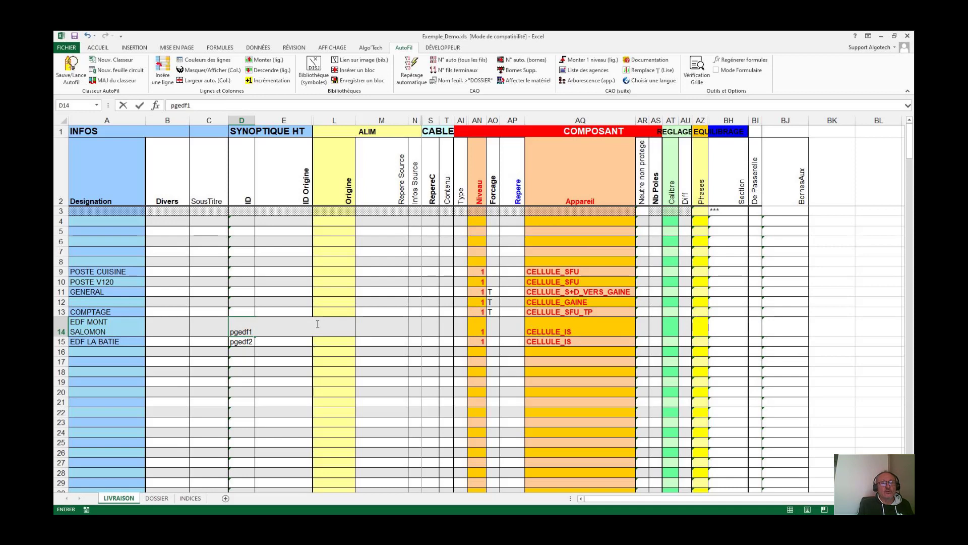
Step: Set the ID Origine to edf1 in row 14 and edf2 in row 15
click(277, 331)
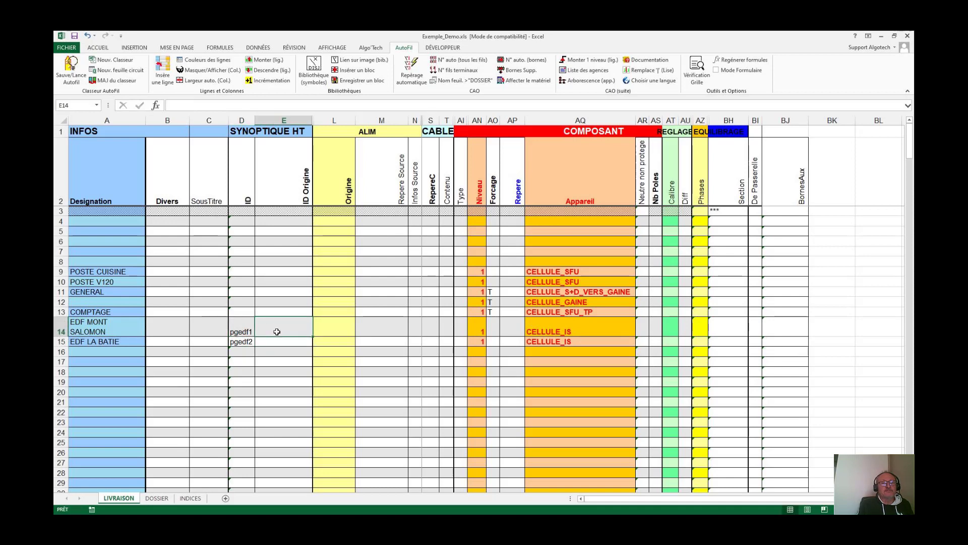
text(edf1)
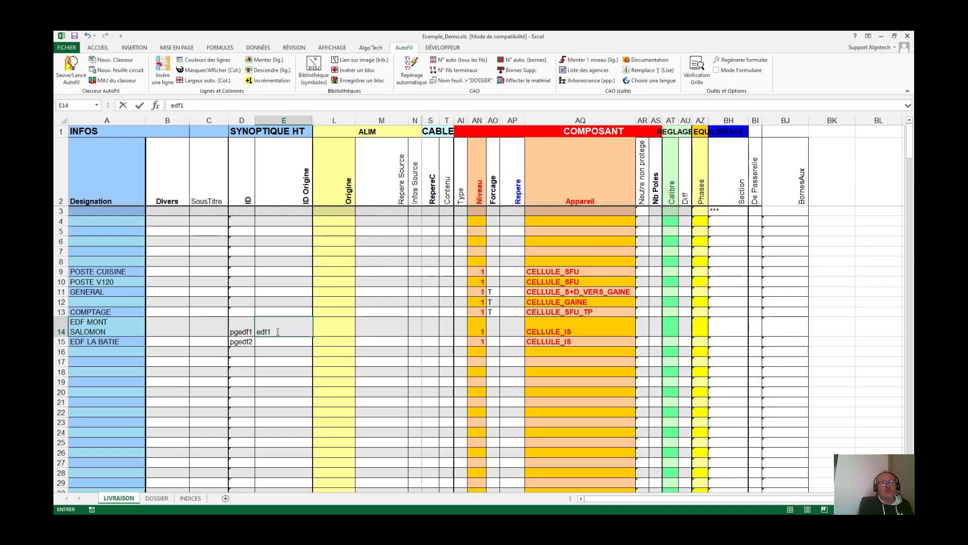
click(267, 342)
text(edf1)
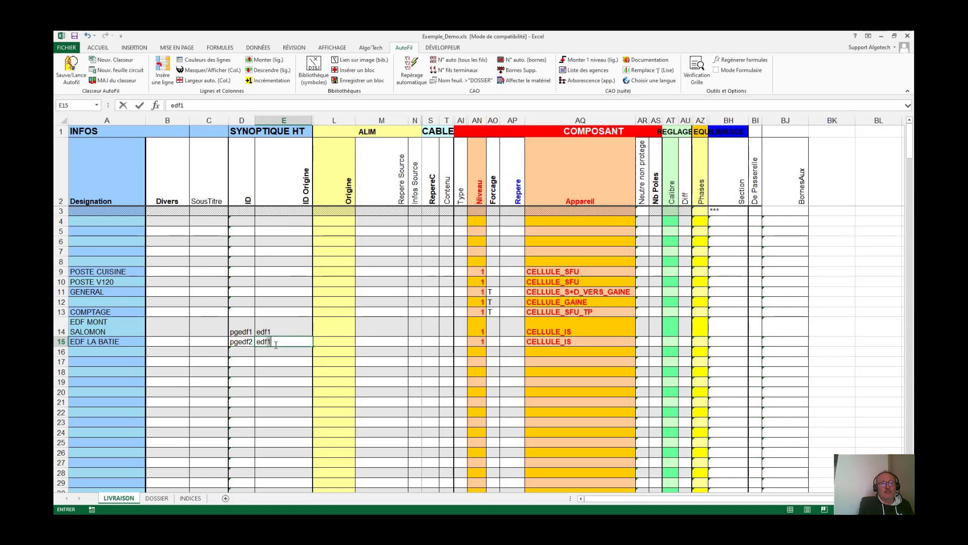
Step: Set the ALIM Origine to NORMAL for both EDF cells in rows 14 and 15
click(327, 330)
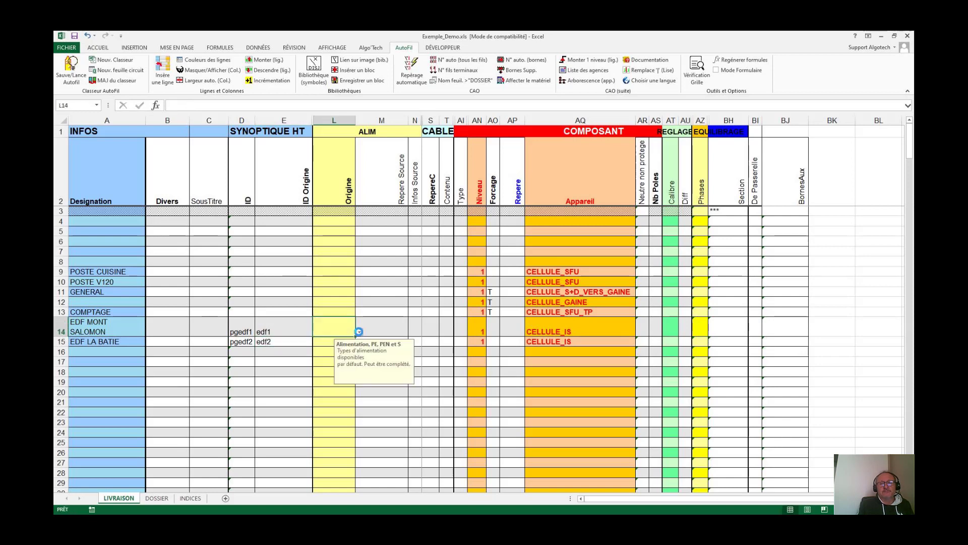
click(359, 332)
click(269, 364)
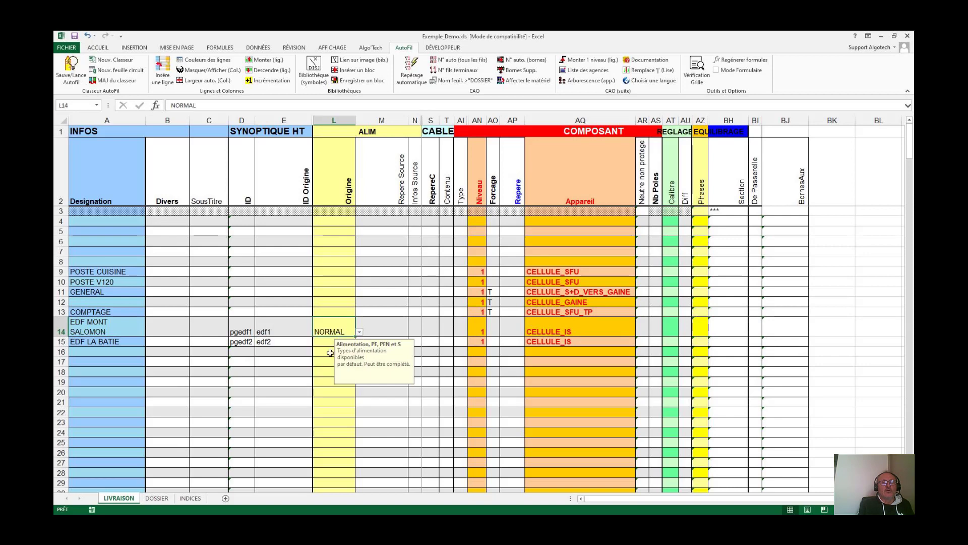
click(336, 342)
click(359, 343)
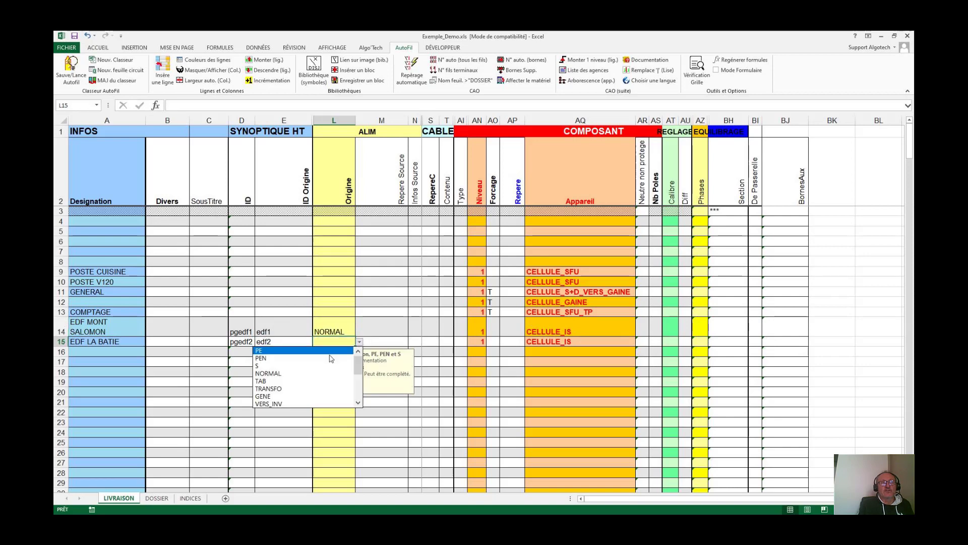
click(308, 373)
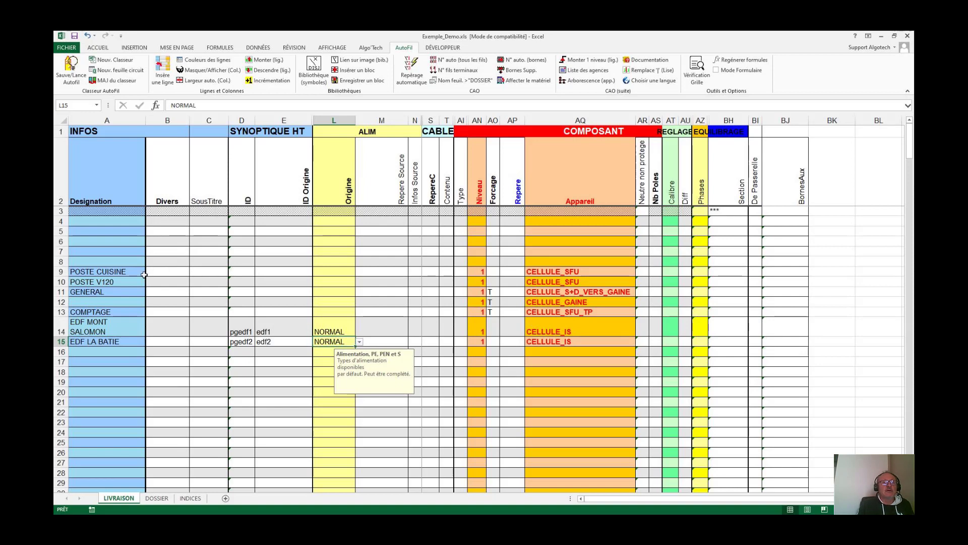
Step: Set the SYNOPTIQUE HT ID to PG1 for POSTE V120 in row 10 and PG2 for POSTE CUISINE in row 9
click(238, 282)
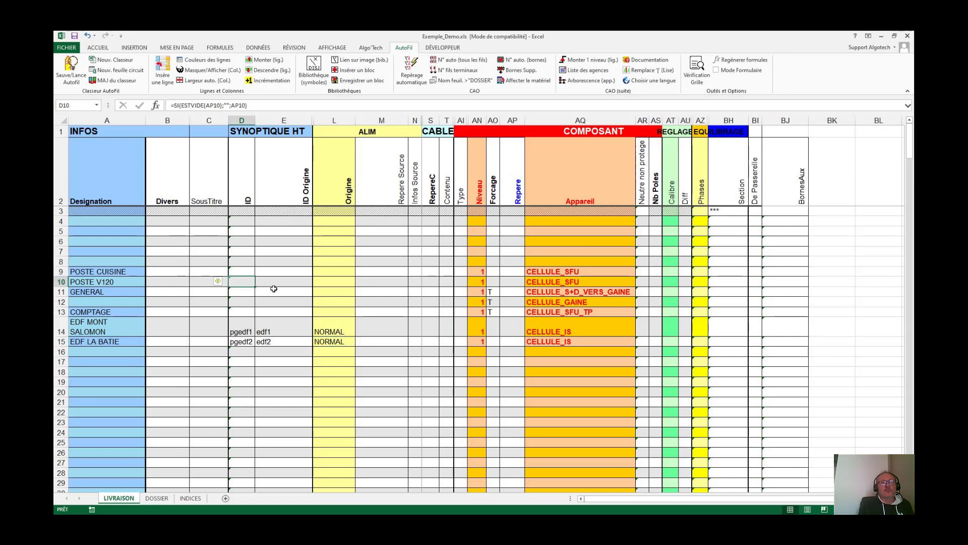
text(PG1)
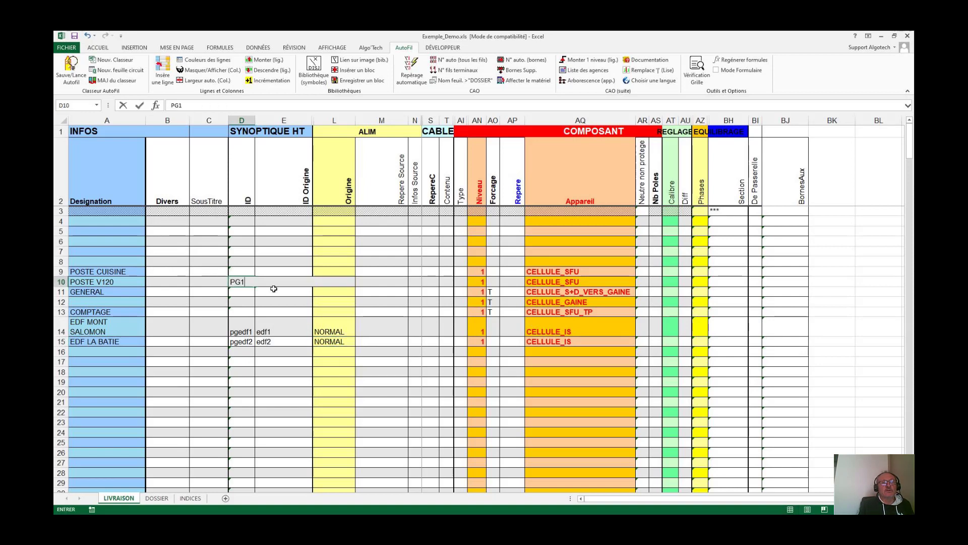
key(Up)
text(PG)
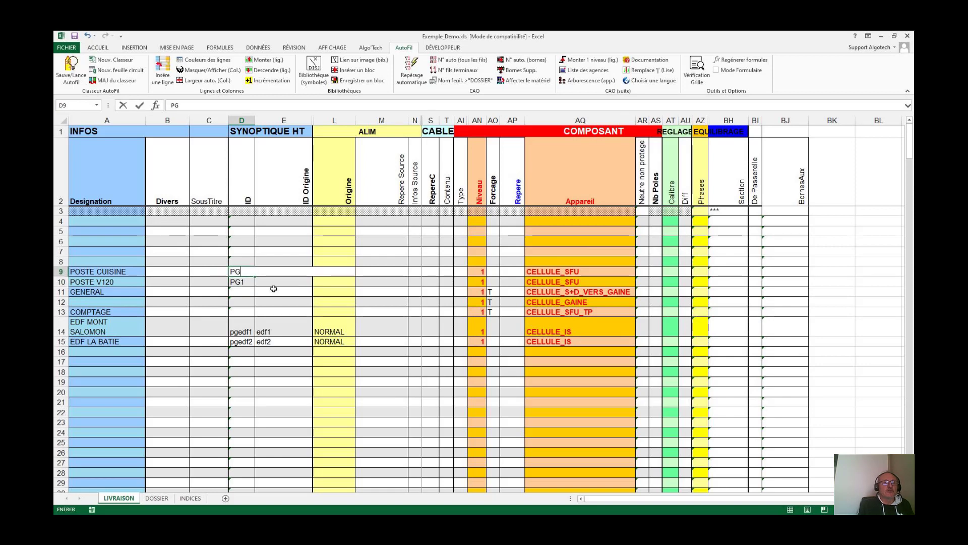
text(2)
Step: Set the ID Origine of POSTE CUISINE in row 9 to PCUI2
key(Tab)
text(P)
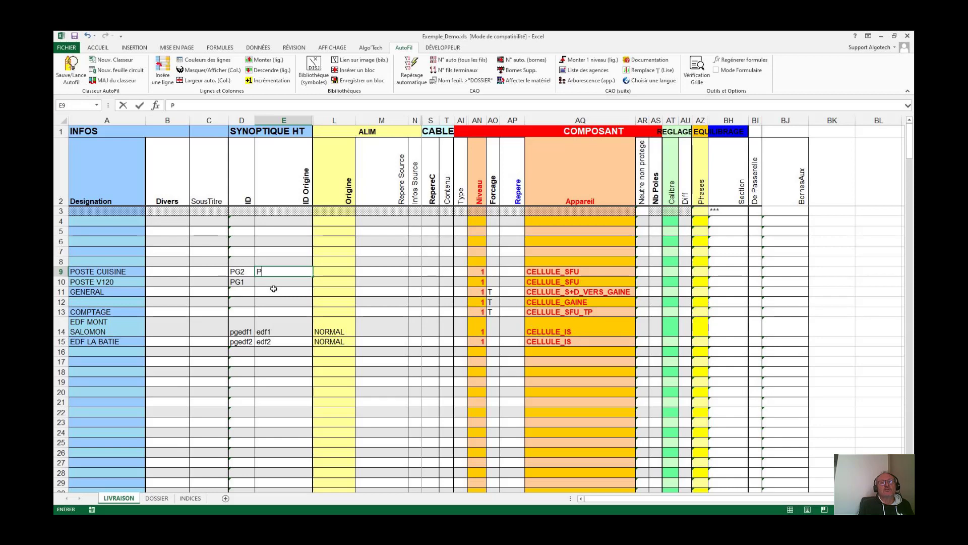
text(CUI2)
click(348, 271)
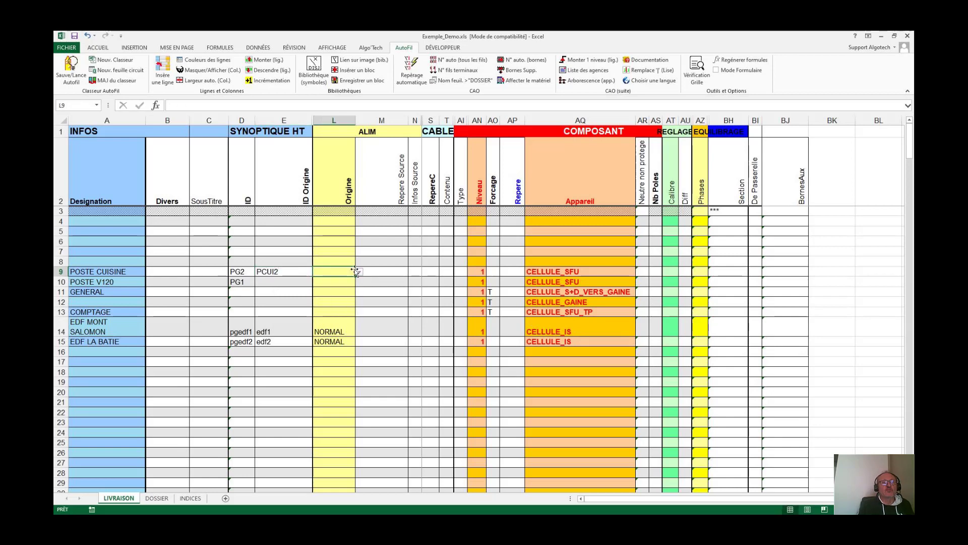
Step: Set the ALIM Origine of POSTE CUISINE in row 9 to NORMAL
click(359, 272)
click(335, 303)
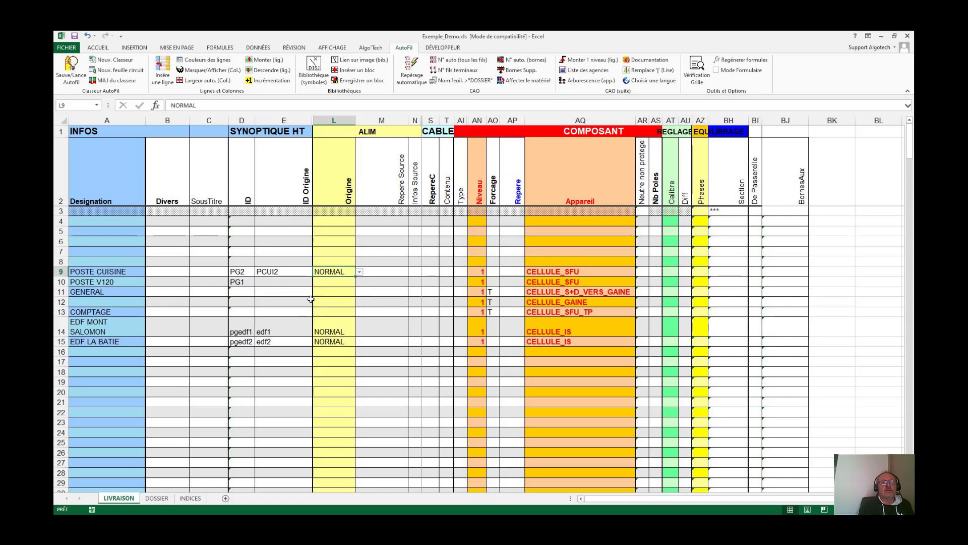
click(375, 276)
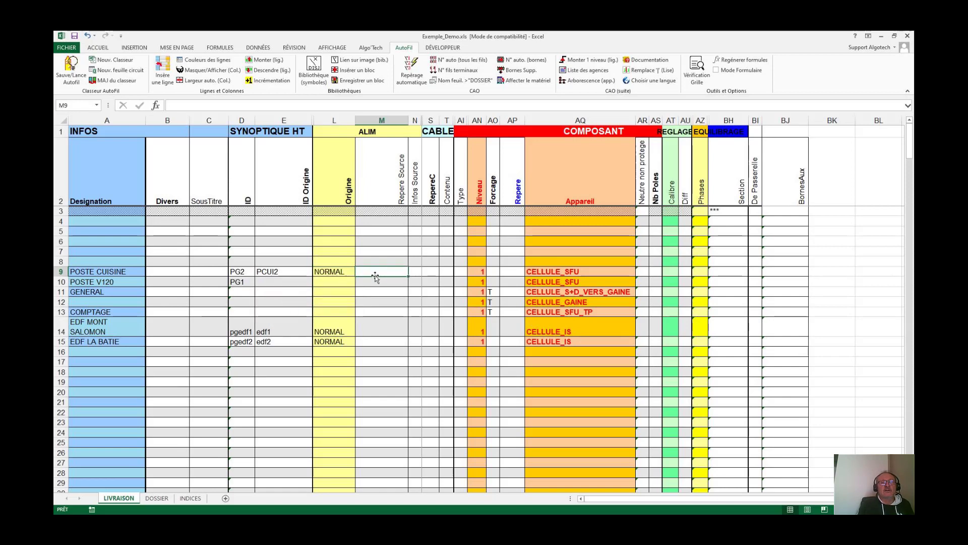
Step: Set the Repere Source to EDFSecours for EDF MONT SALOMON in row 14 and EDFNormal for EDF LA BATIE in row 15
click(381, 330)
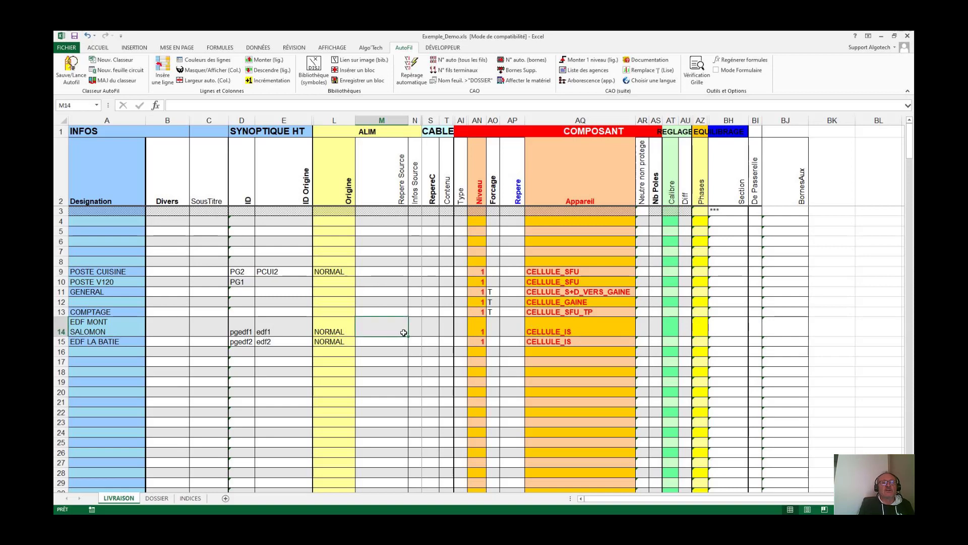
text(EDF)
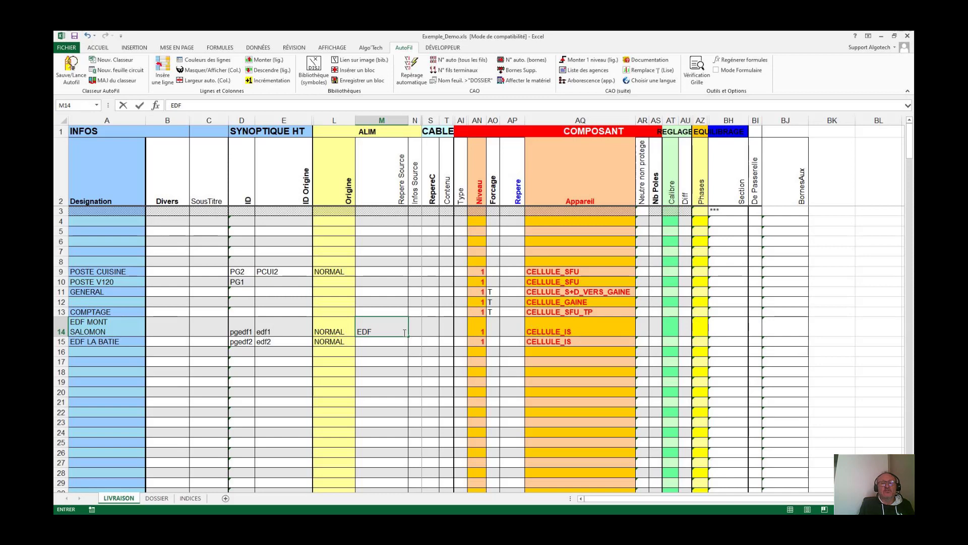
text(Secors)
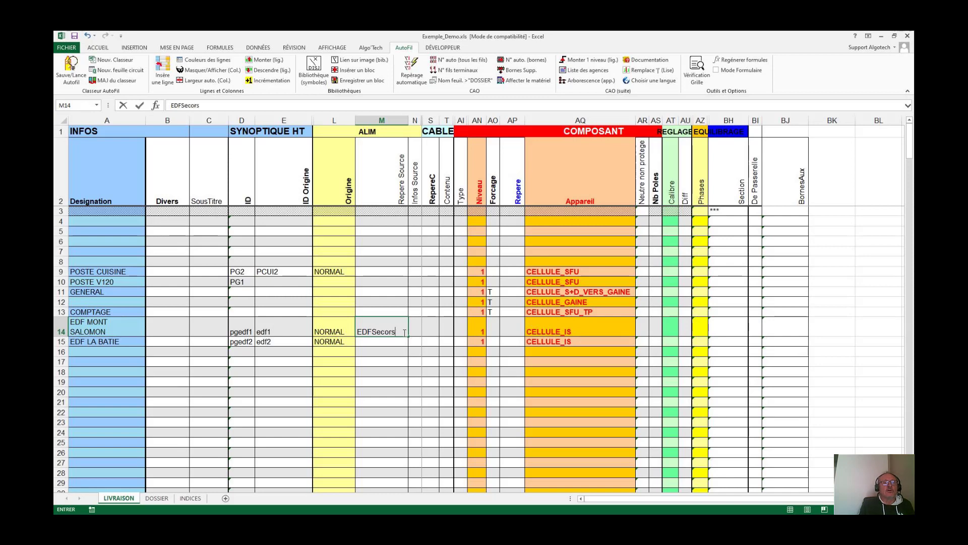
key(BackSpace)
key(BackSpace)
text(urs)
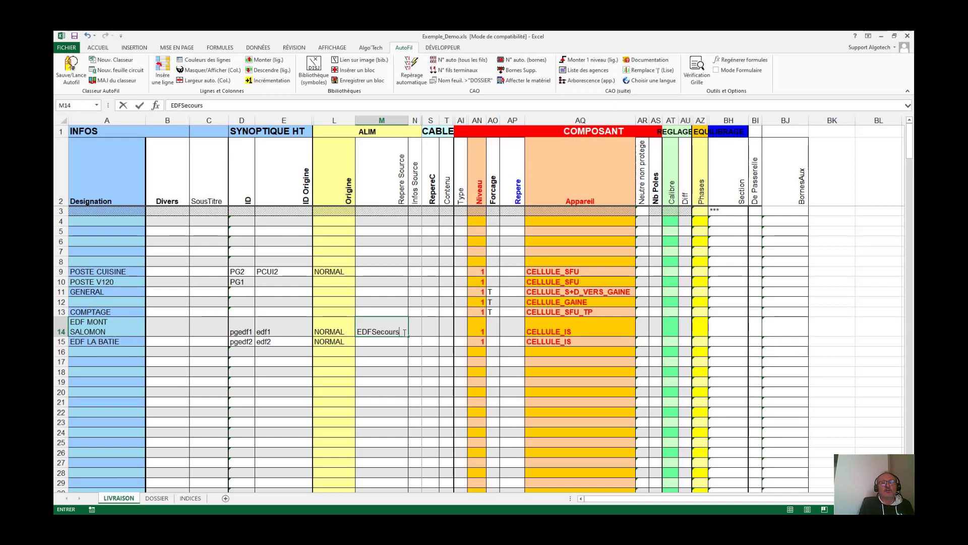
key(Return)
text(EDF)
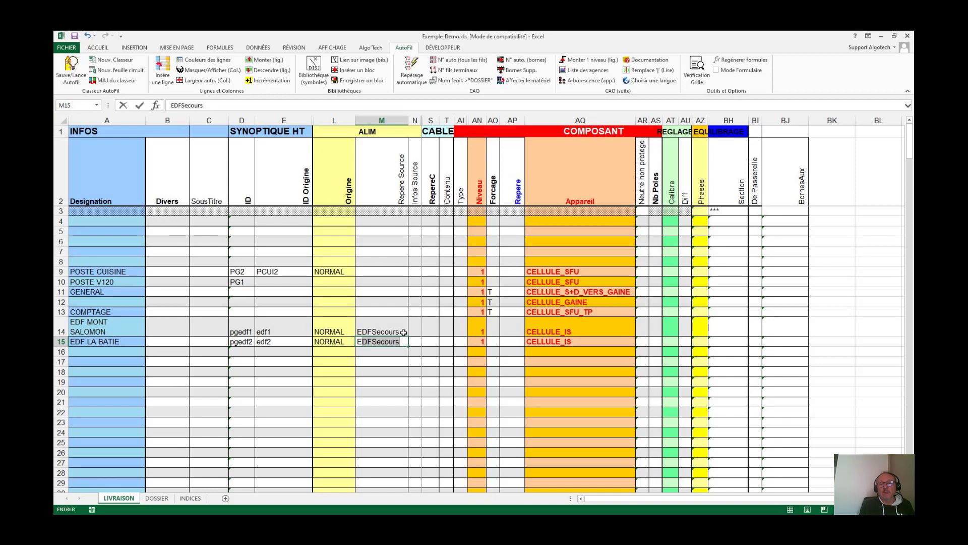
text(Normal)
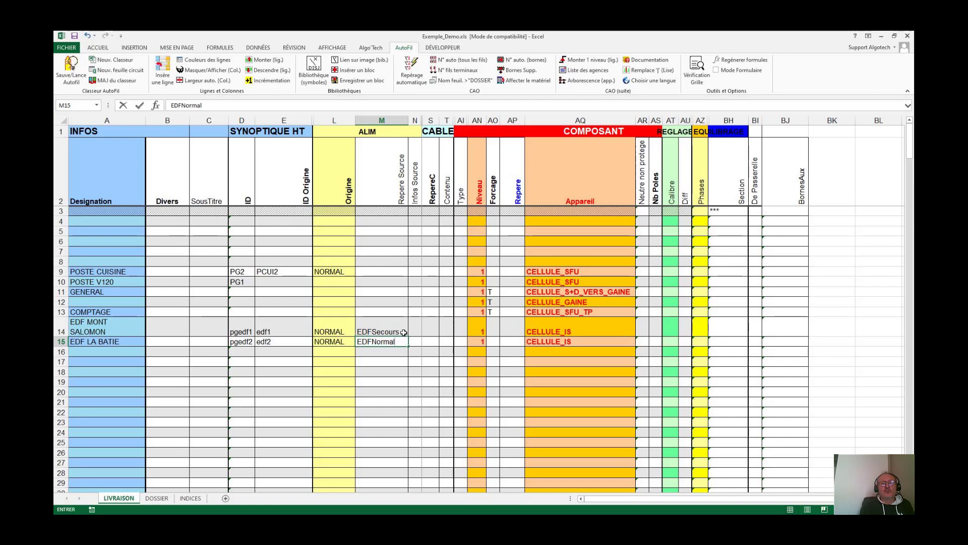
key(Return)
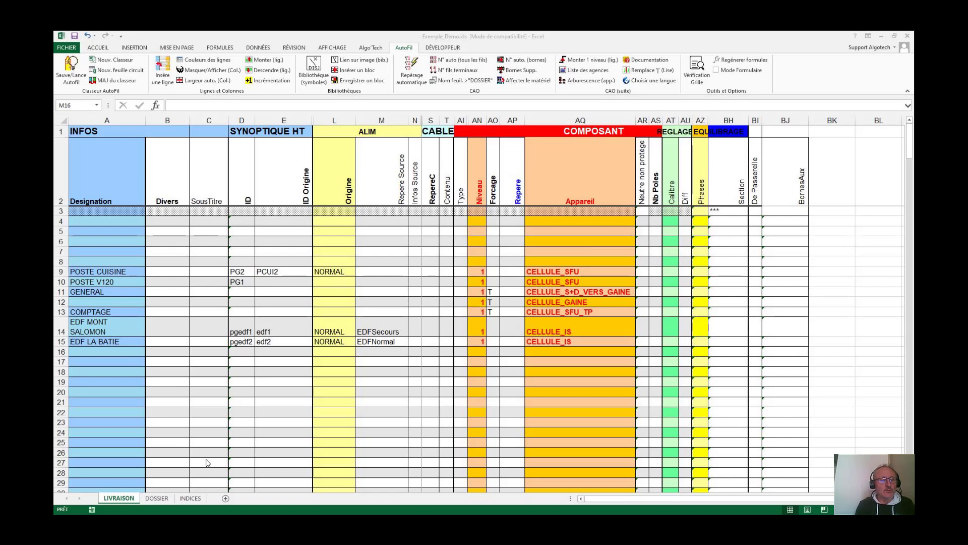
Step: Add a new circuit sheet after LIVRAISON and rename it PV120
click(133, 499)
click(139, 75)
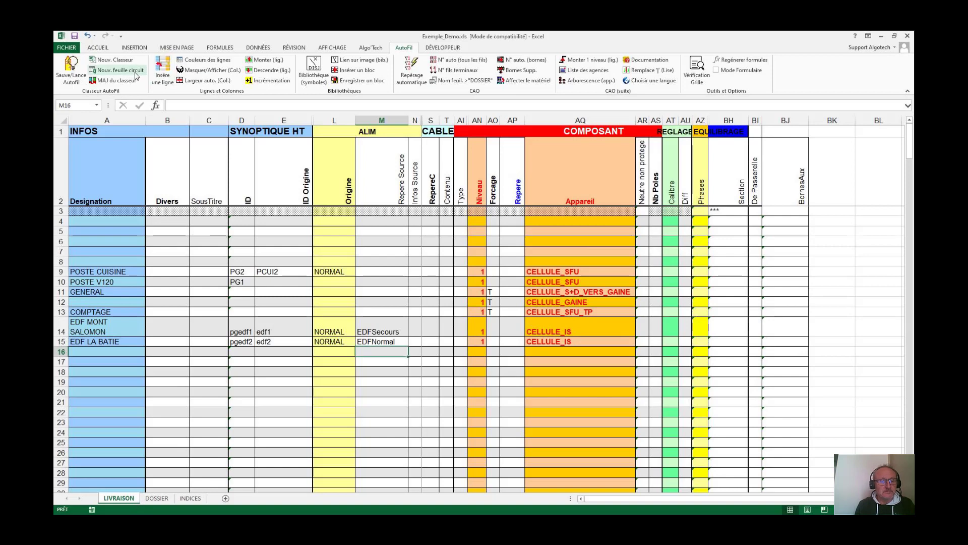
double_click(153, 498)
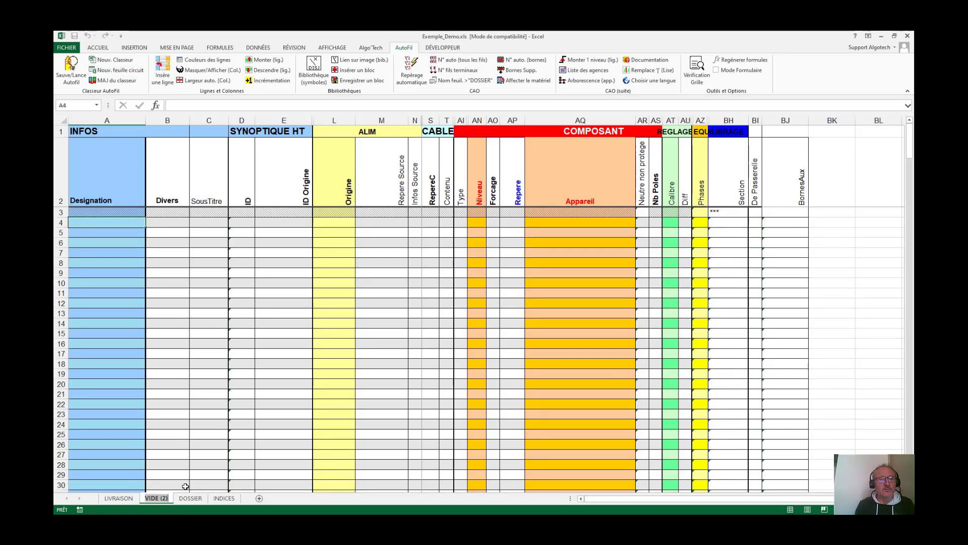
text(PV)
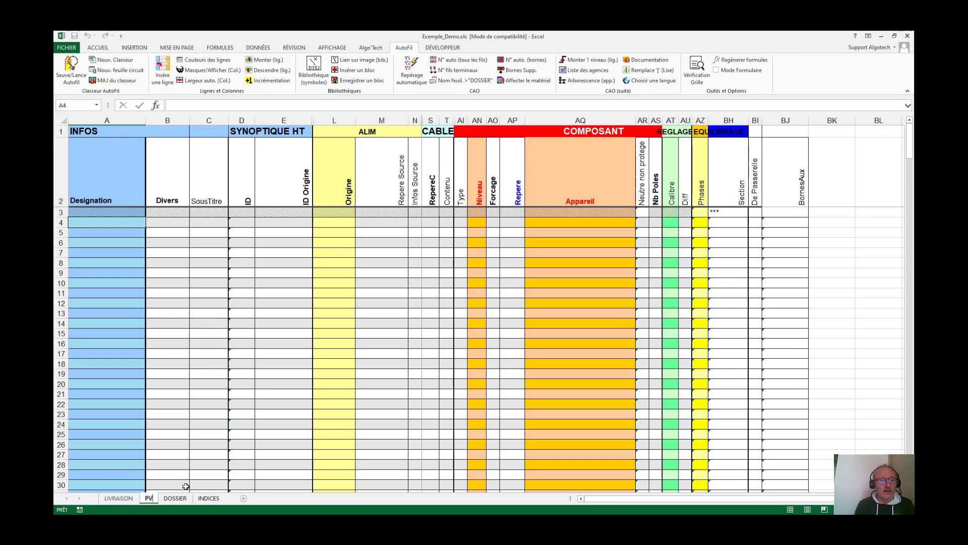
text(120)
key(Return)
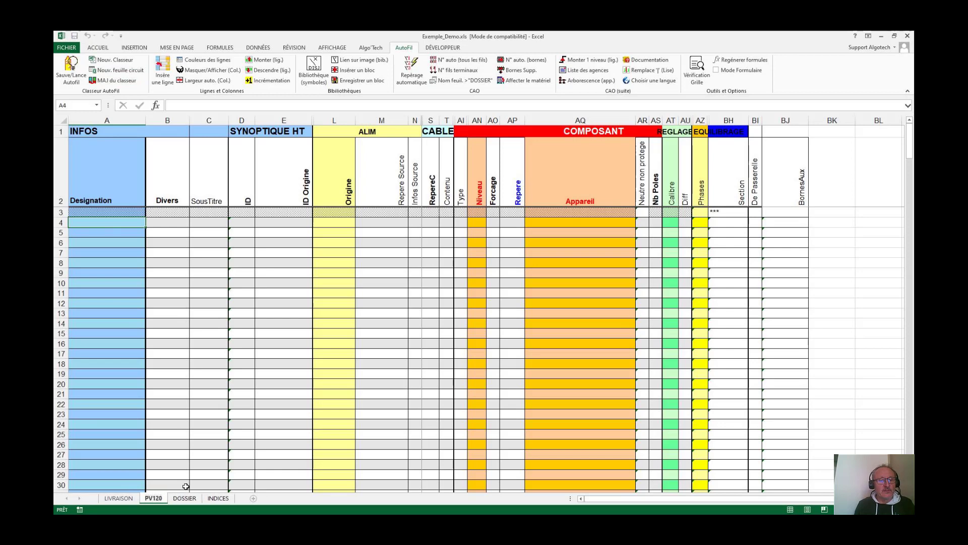
Step: Insert the CELLULE_SFU symbol from the HT cell library as the Appareil in row 9 of PV120
click(88, 274)
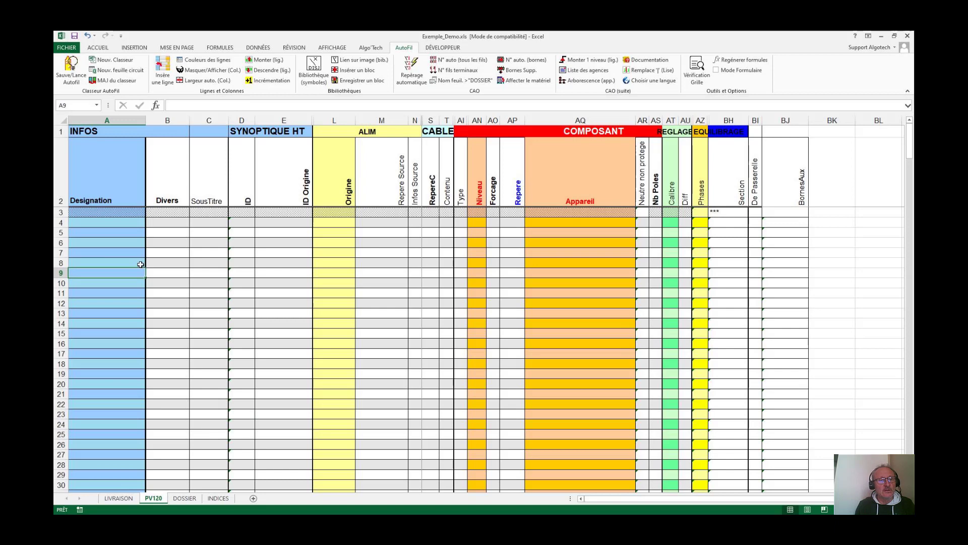
click(540, 273)
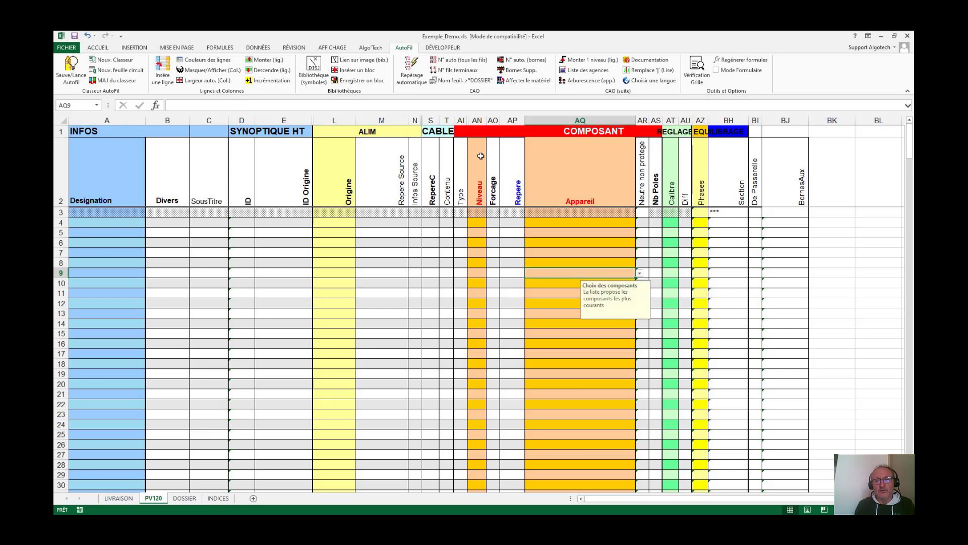
click(314, 75)
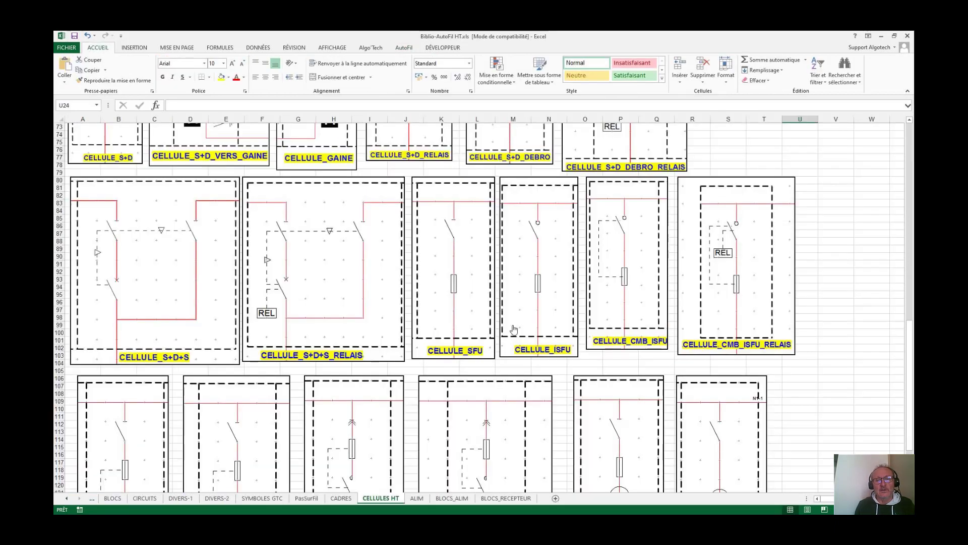
click(457, 307)
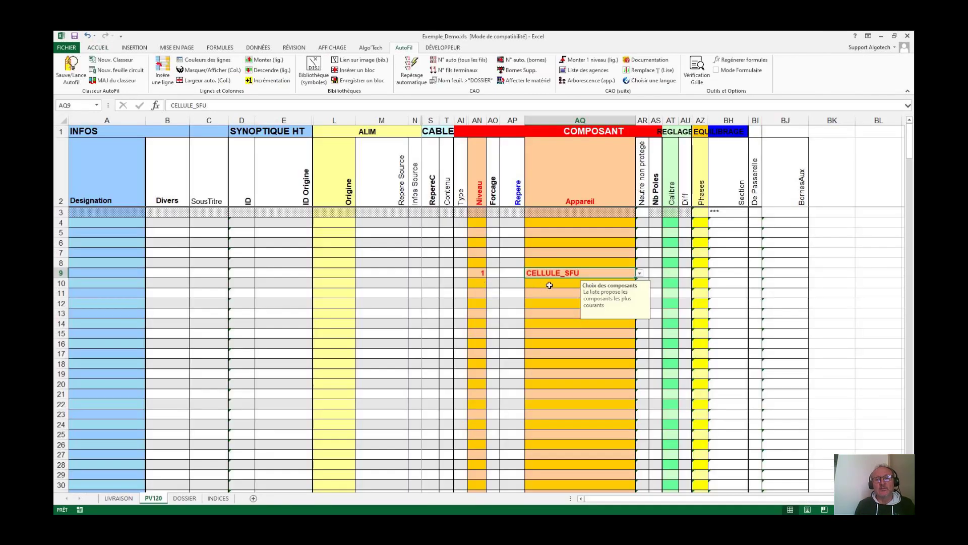
Step: Set row 10's Appareil to TRANSFO_DY, with Niveau 2 and Forcage T
click(572, 284)
click(641, 284)
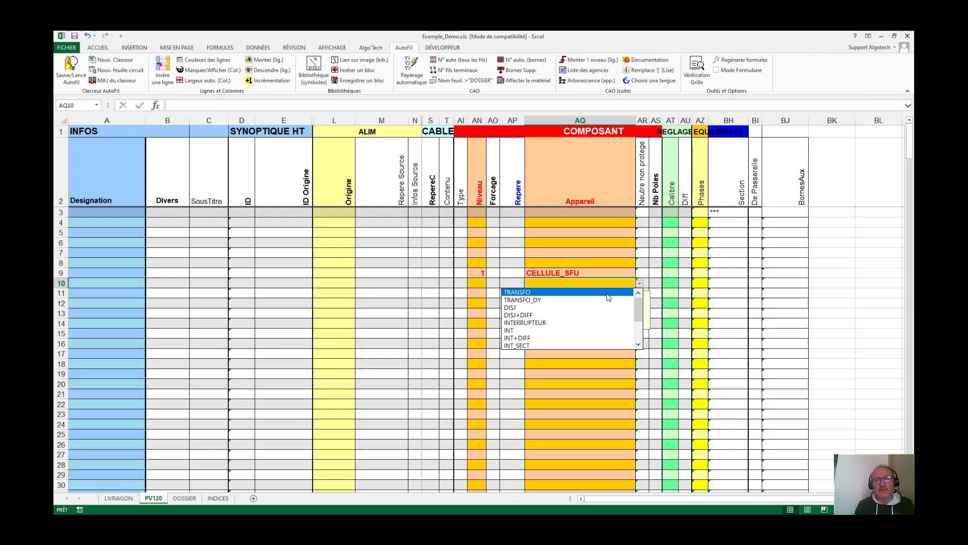
click(570, 299)
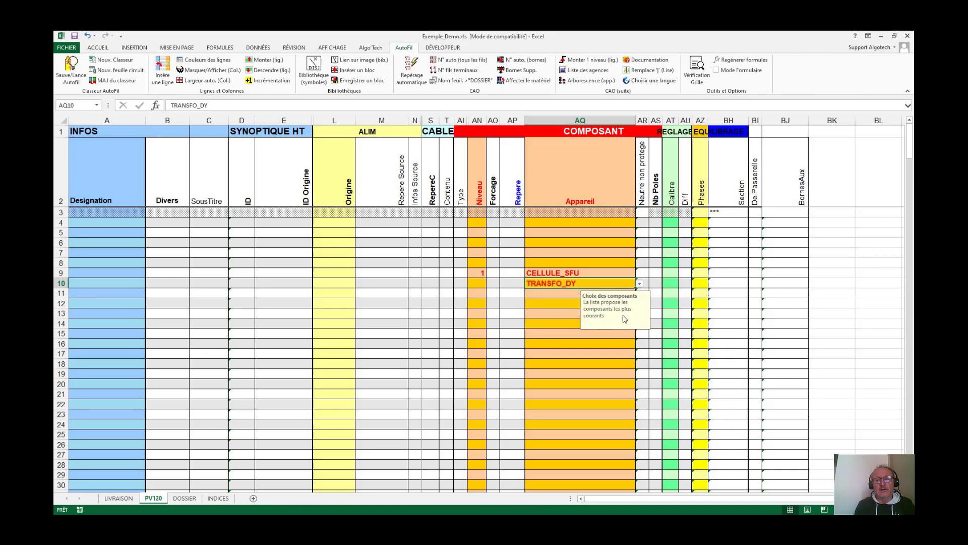
click(480, 283)
text(2)
key(Tab)
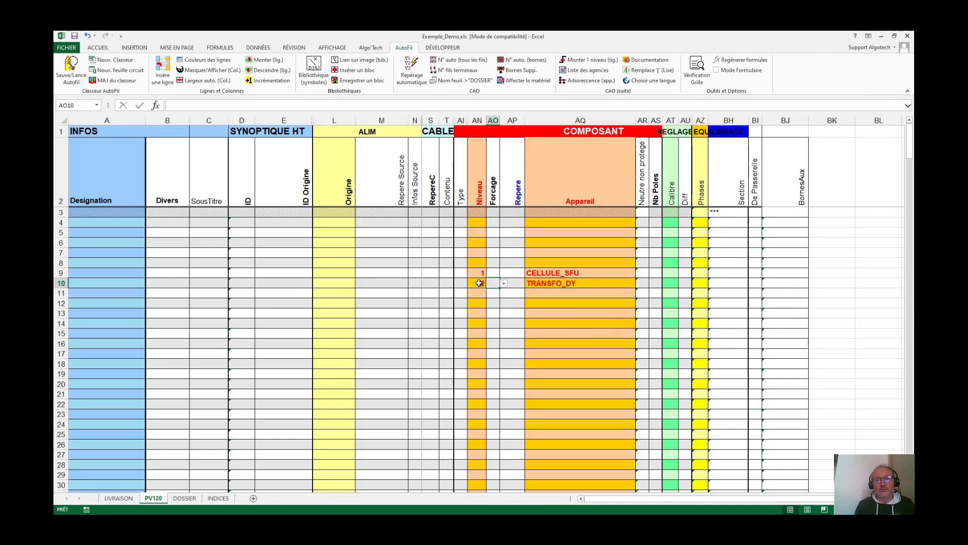
text(T)
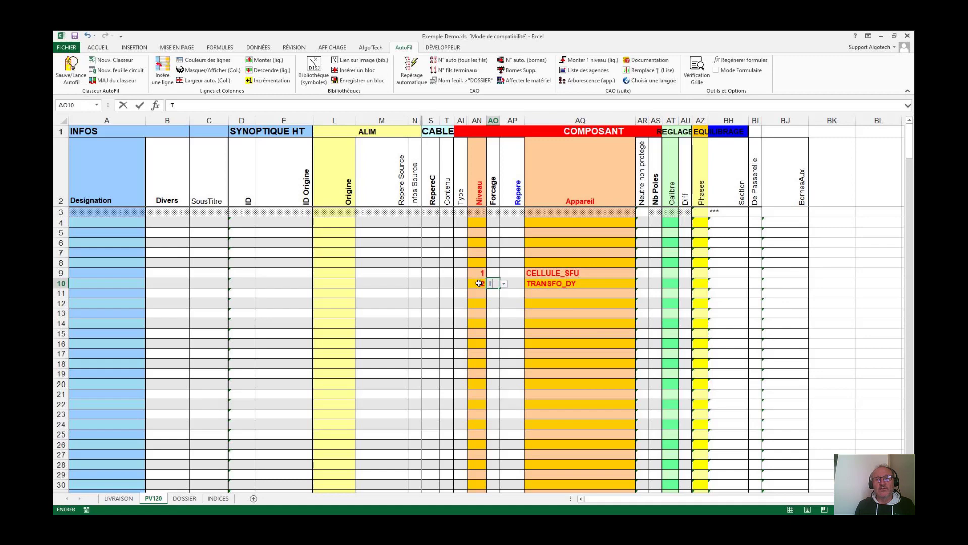
Step: Insert the CELLULE_IS symbol from the HT cell library as the Appareil in rows 11 and 12
click(558, 294)
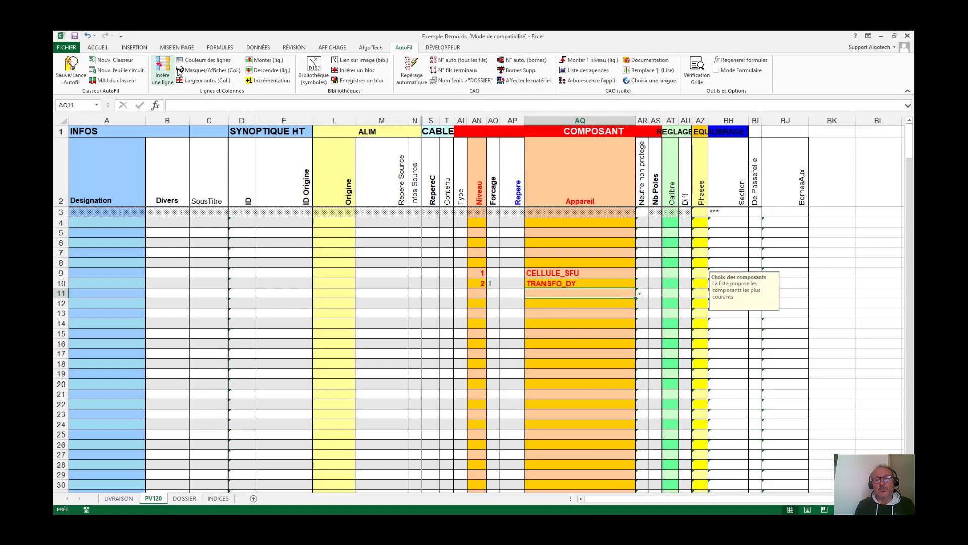
click(314, 67)
scroll(368, 225, up, 8)
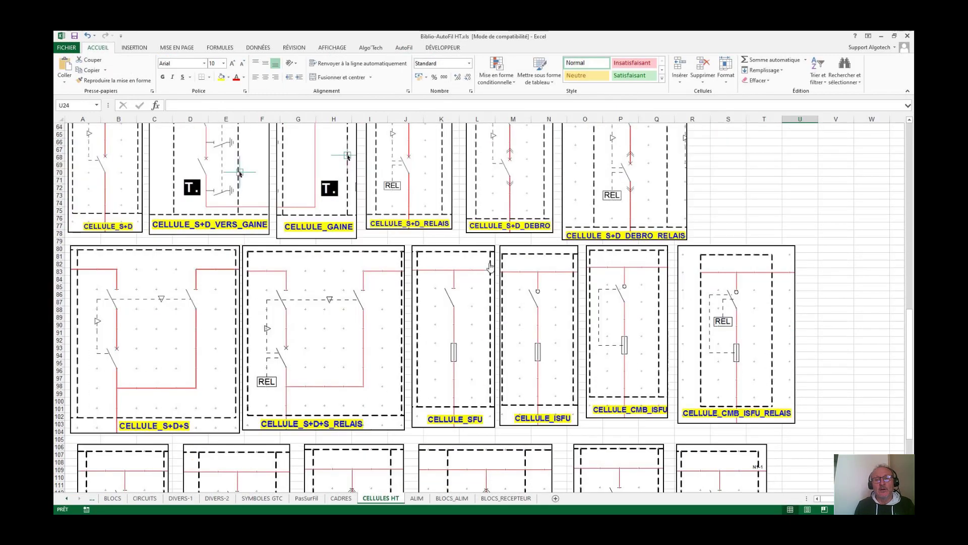
scroll(368, 226, up, 12)
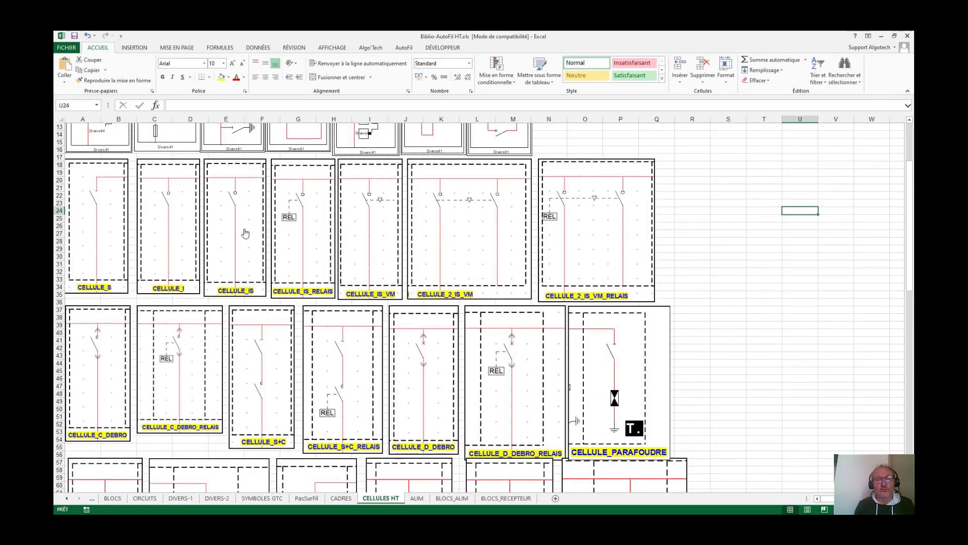
click(242, 230)
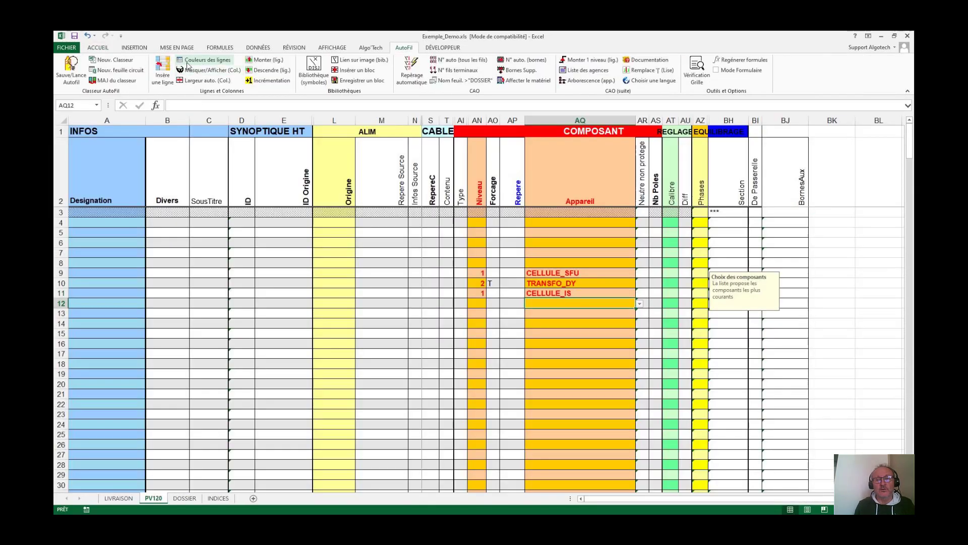
click(321, 79)
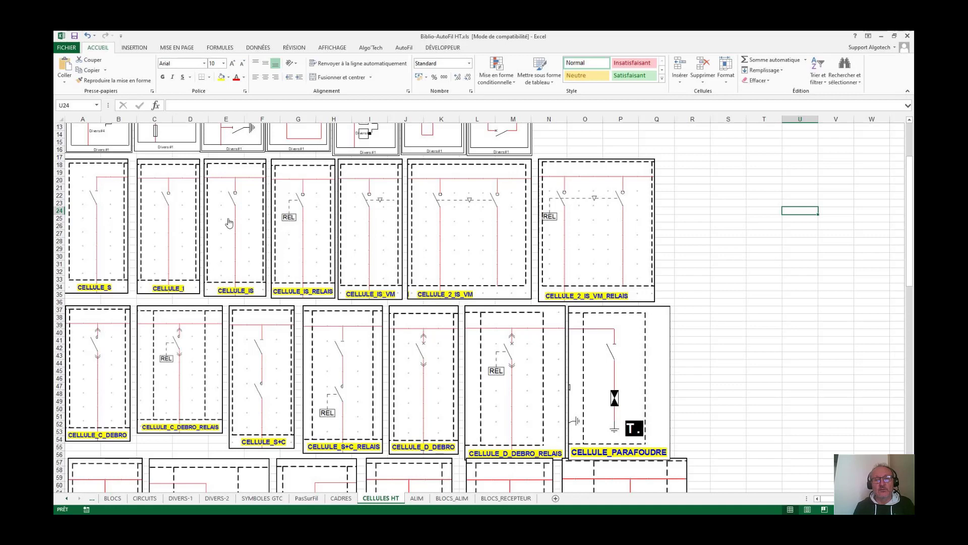
click(260, 259)
click(460, 313)
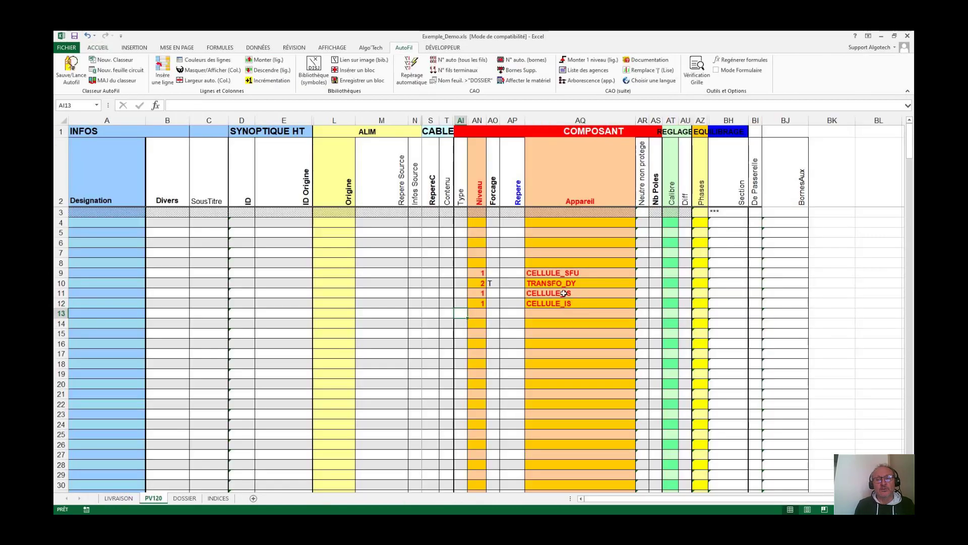
Step: Set the Repere of the TRANSFO_DY in row 10 to TR5
click(511, 282)
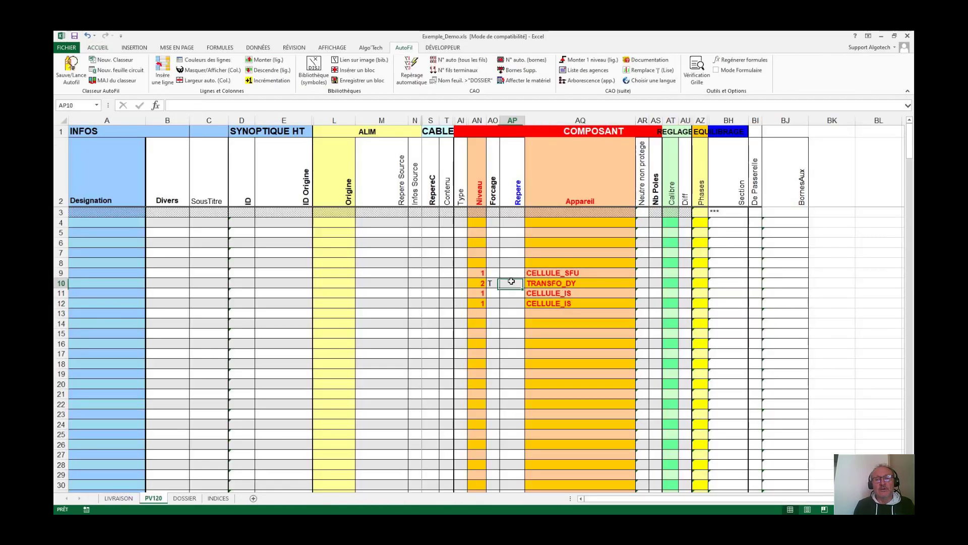
text(TR5)
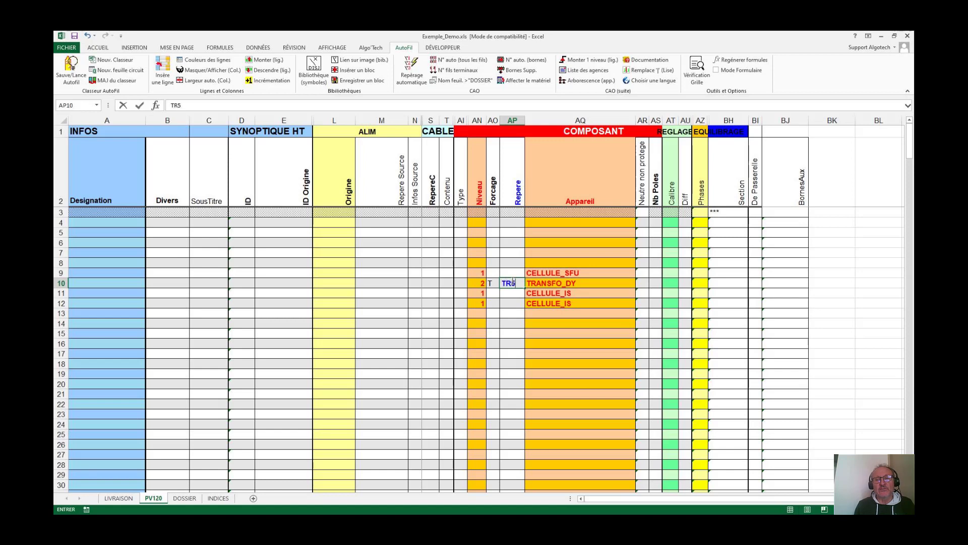
key(Return)
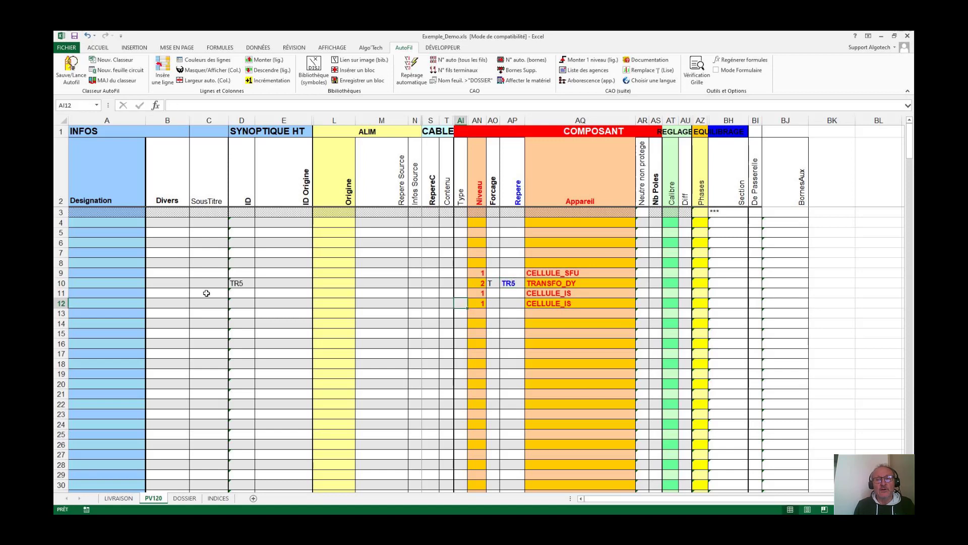
Step: Enter TRANSFO V(TR5) as the Designation of the CELLULE_SFU in row 9
click(107, 272)
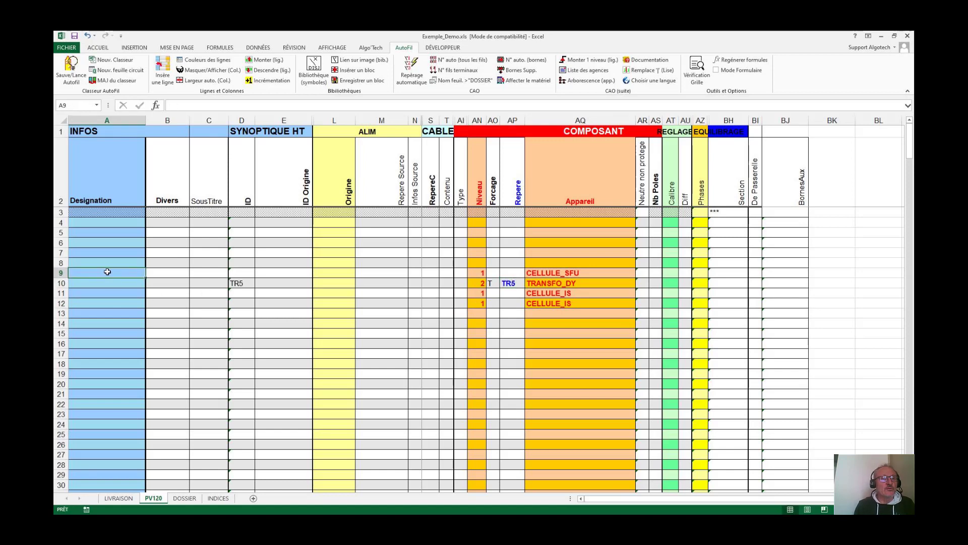
text(TRANSFO)
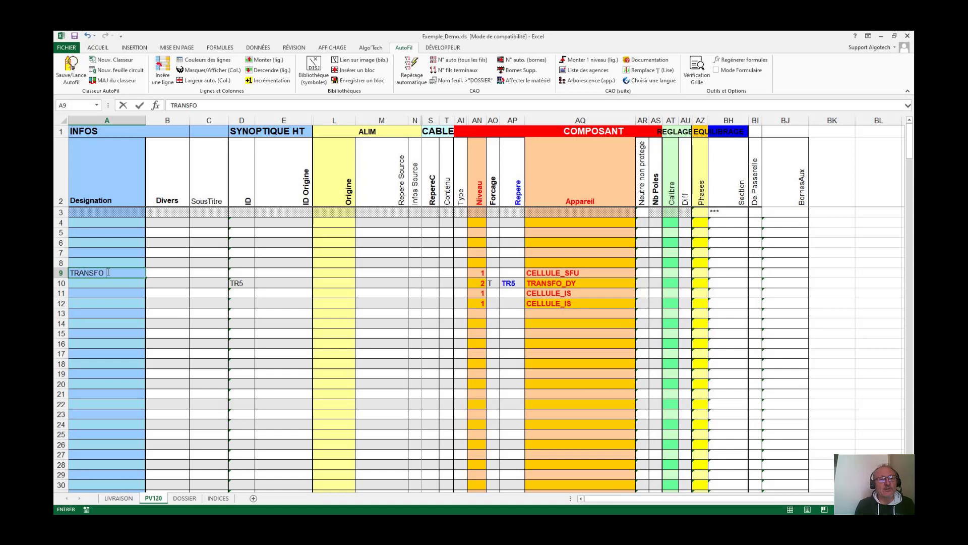
text( V(TR5)
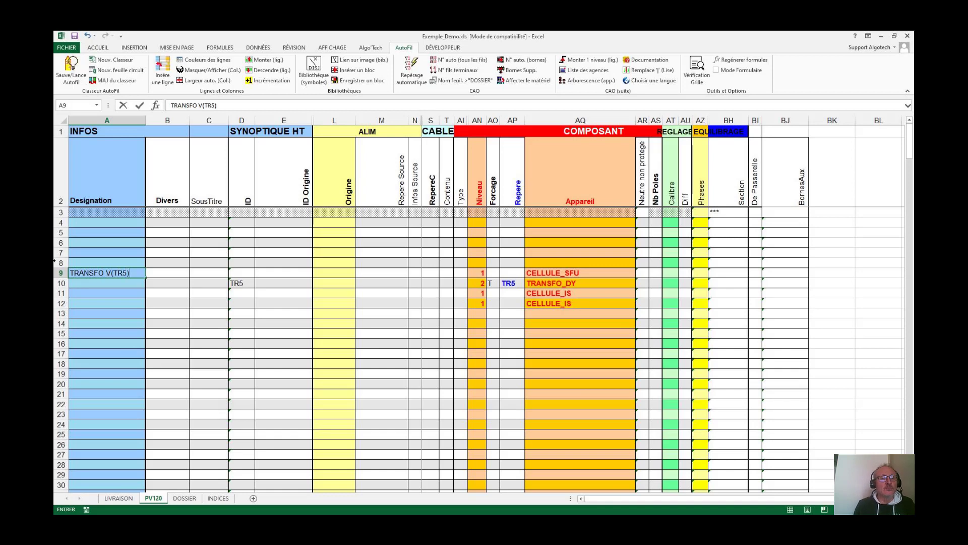
Step: Enter POSTE R and POSTE G as the Designations of the CELLULE_IS cells in rows 11 and 12
click(98, 294)
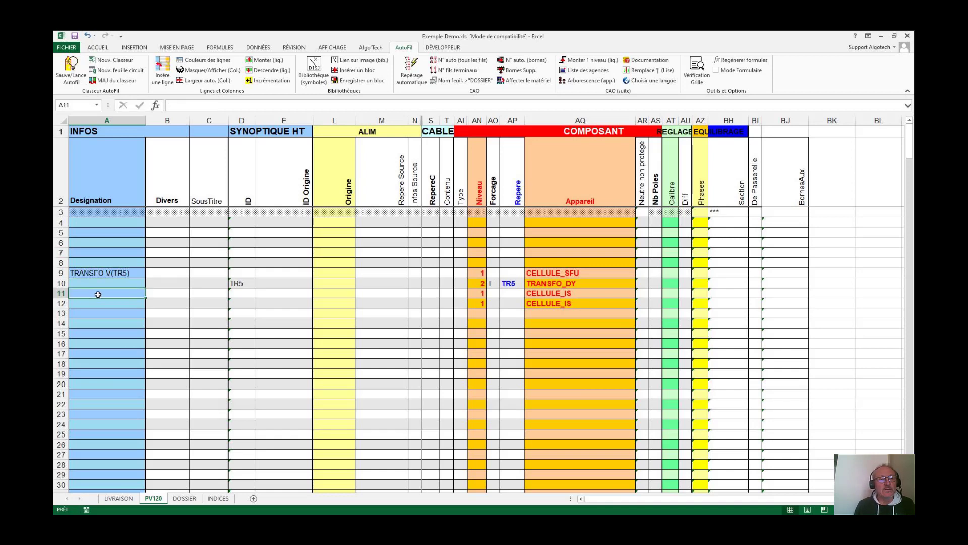
text(POSTE R)
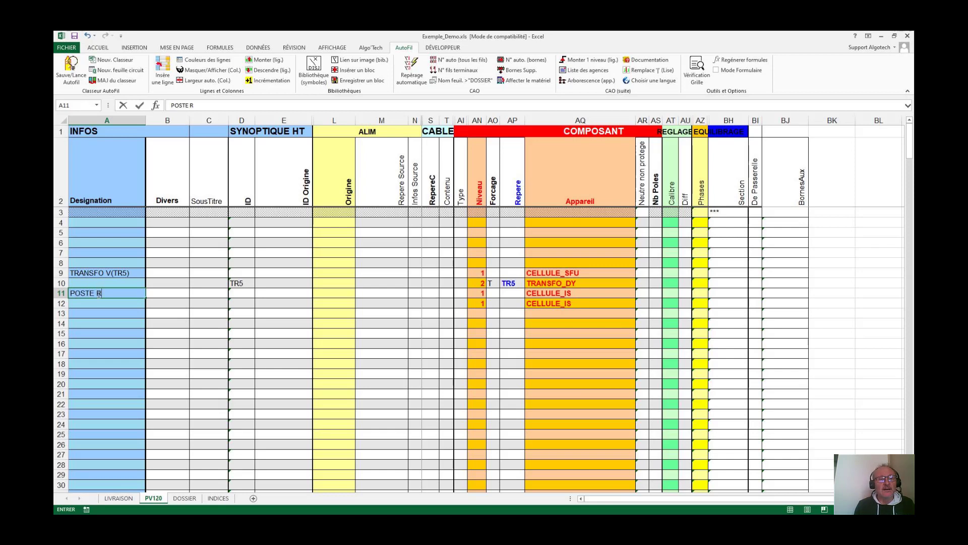
key(Return)
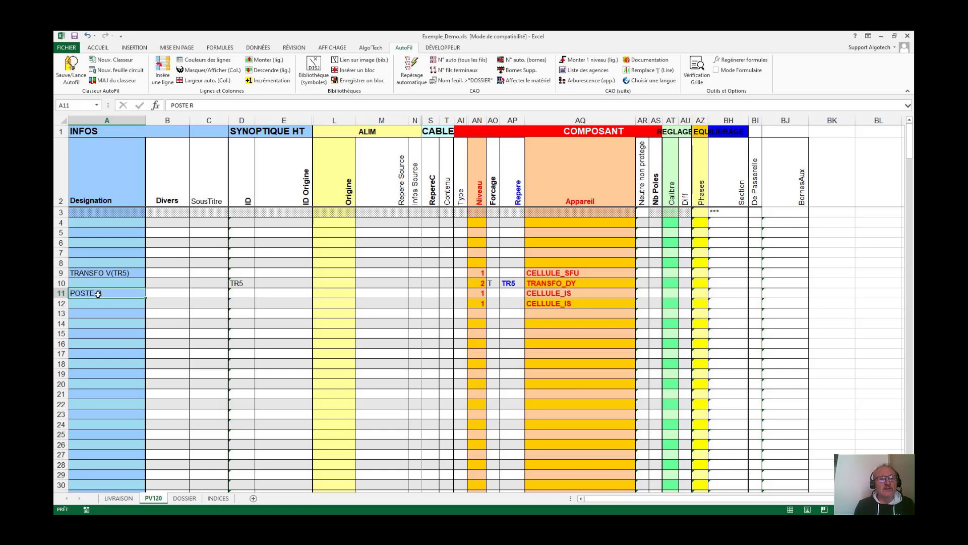
text(POSTE R)
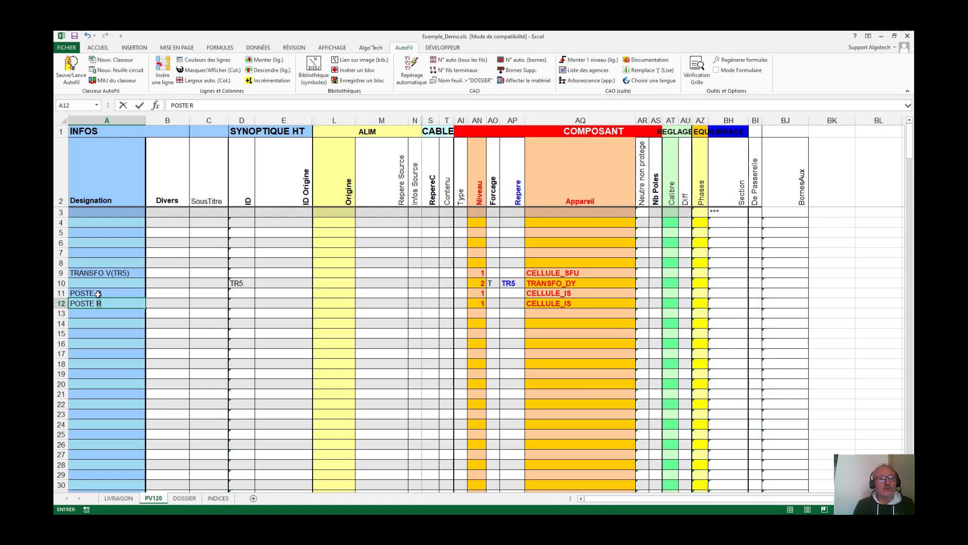
key(BackSpace)
text(G)
key(ctrl+Return)
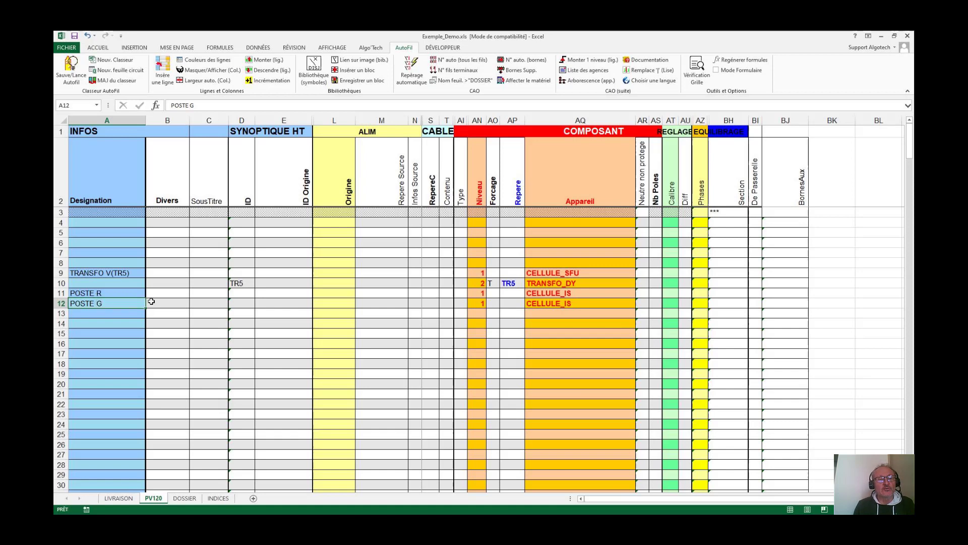
Step: Set row 9's synoptic ID to PV12010, widen the ID column slightly, and fill the series down to give row 10 PV12011
click(245, 275)
text(P)
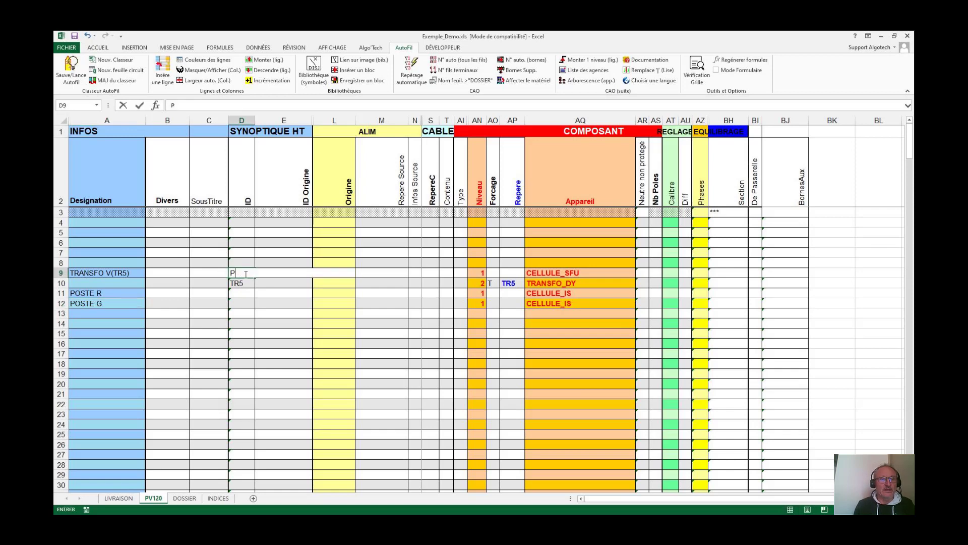
text(V)
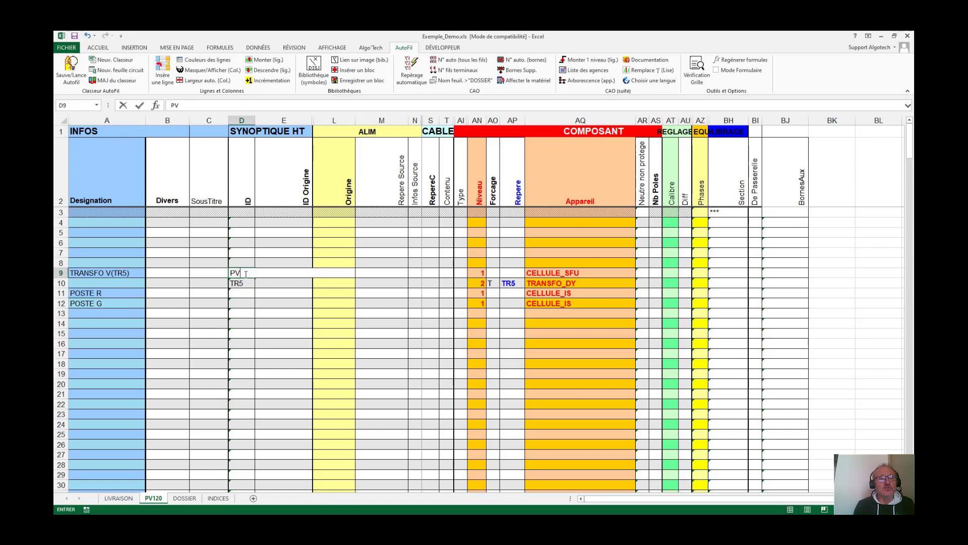
text(12010)
click(209, 323)
click(282, 283)
drag(255, 121, 263, 121)
click(246, 273)
drag(263, 277, 261, 289)
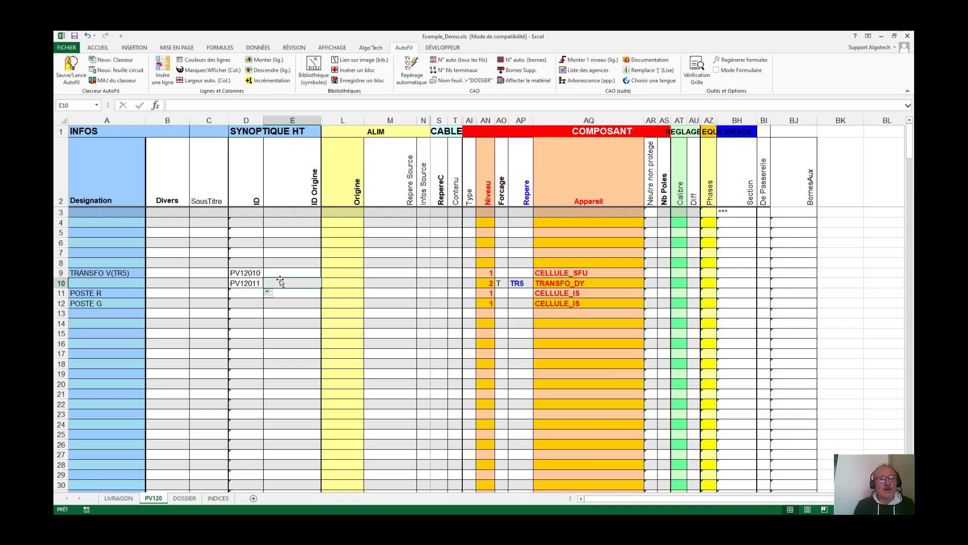
Step: Enter row 9's ID, PV12010, as the ID Origine of the TRANSFO_DY in row 10
double_click(256, 273)
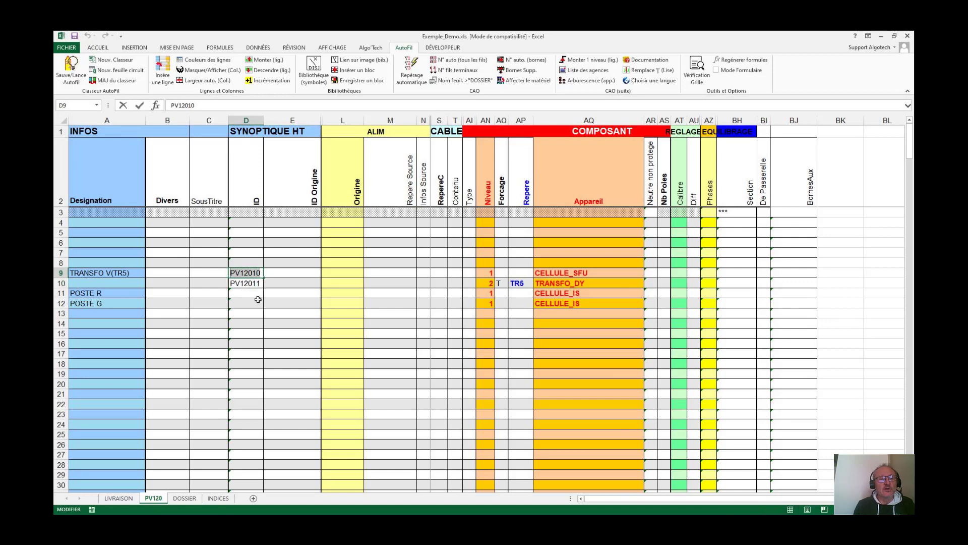
click(278, 315)
click(291, 285)
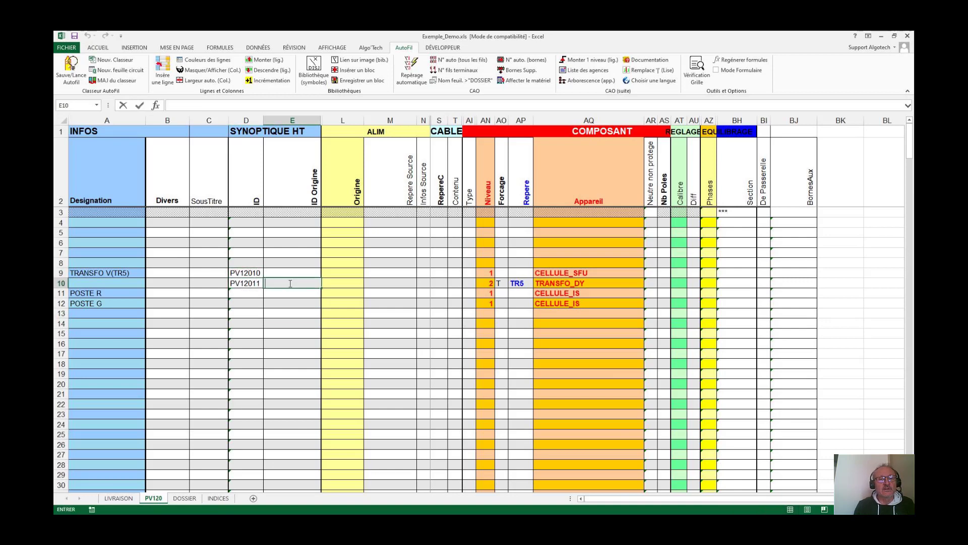
text(PV12010)
Step: Set the synoptic IDs of POSTE R to PV1202 and POSTE G to PV1201
click(253, 294)
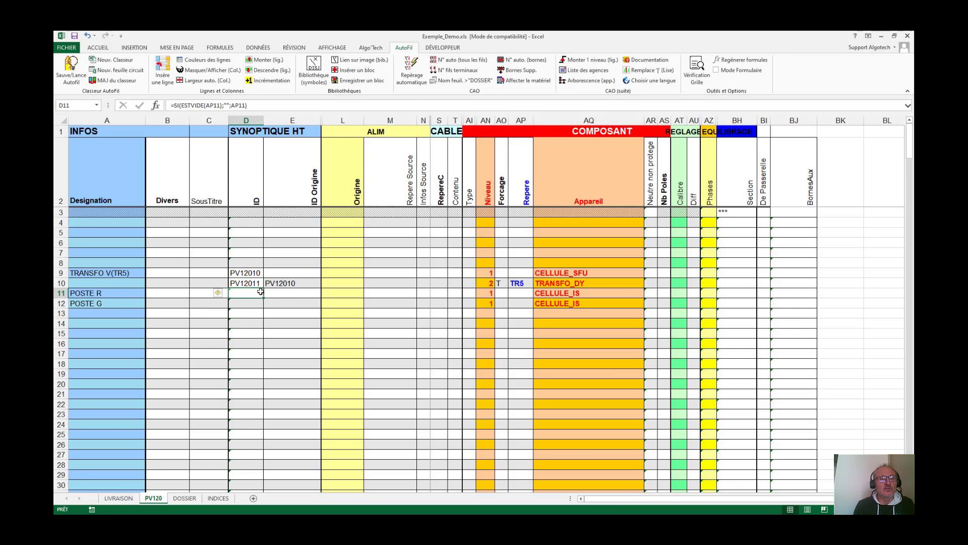
text(PV)
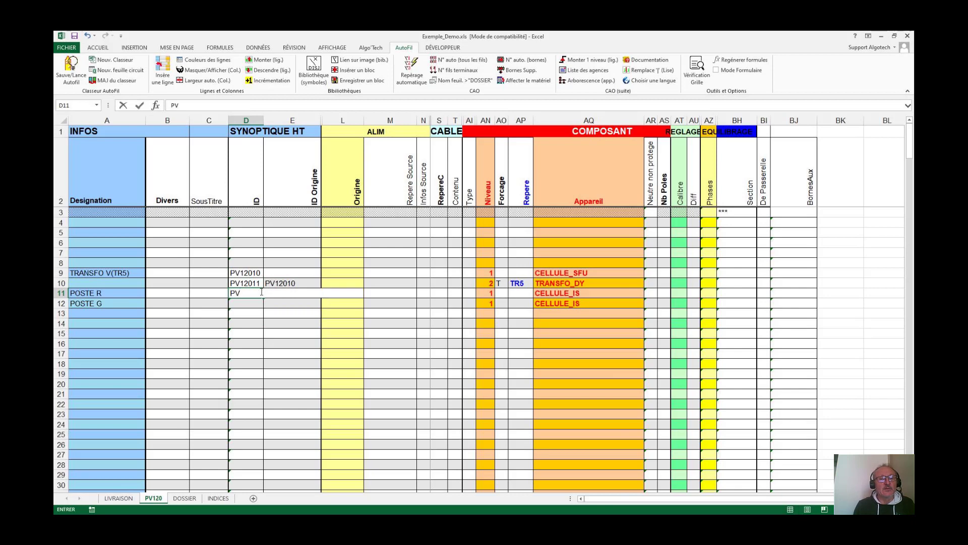
text(1202)
click(251, 303)
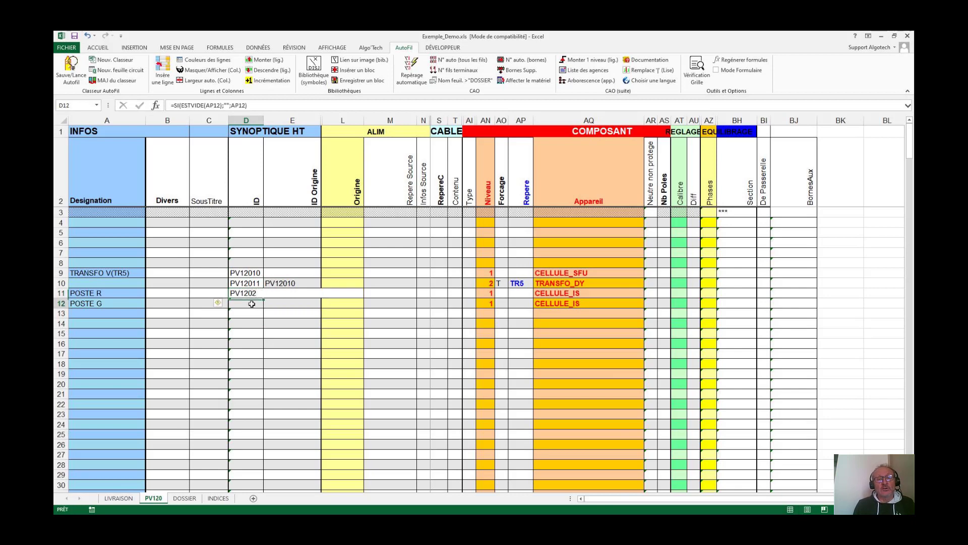
text(PV1201)
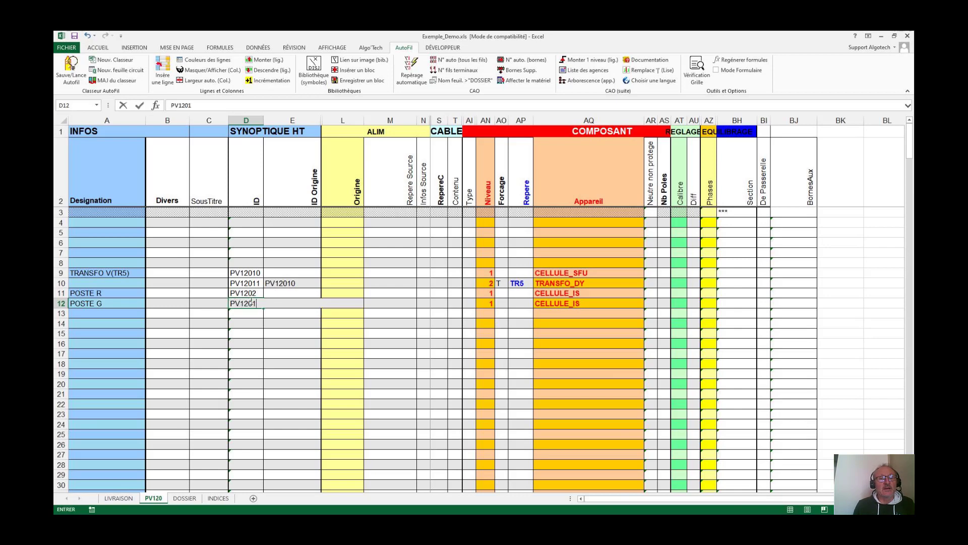
Step: Set POSTE G's ID Origine to PG1 and its supply Origine to NORMAL
click(282, 303)
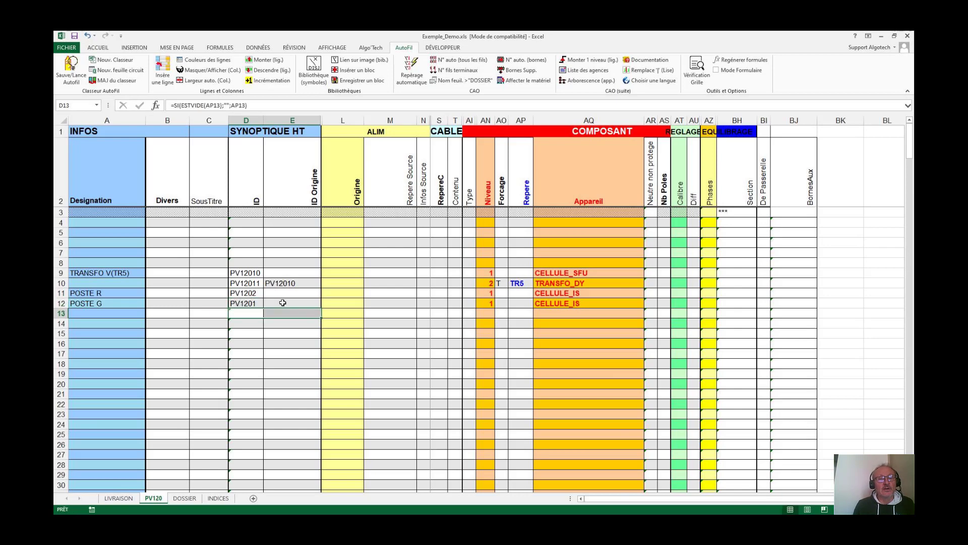
text(PG1)
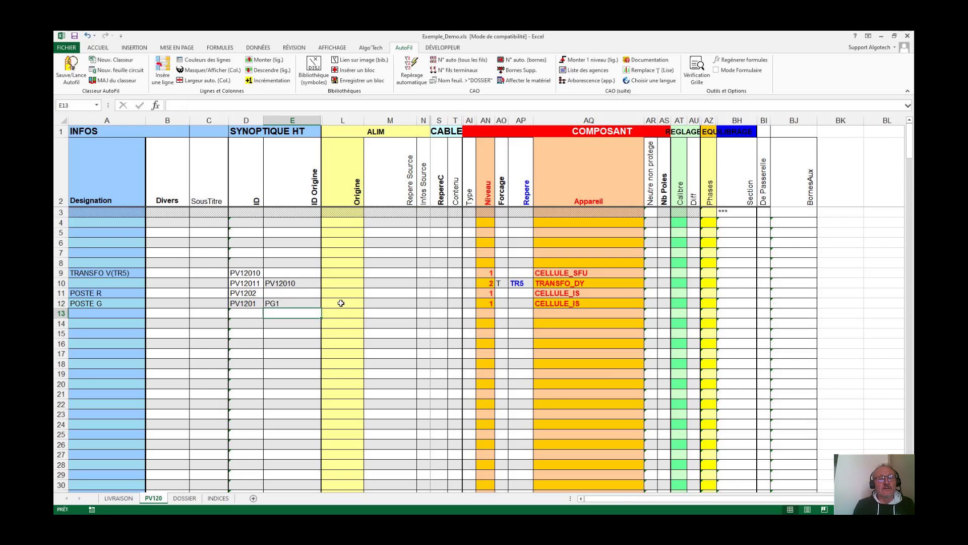
click(335, 303)
click(368, 304)
click(342, 335)
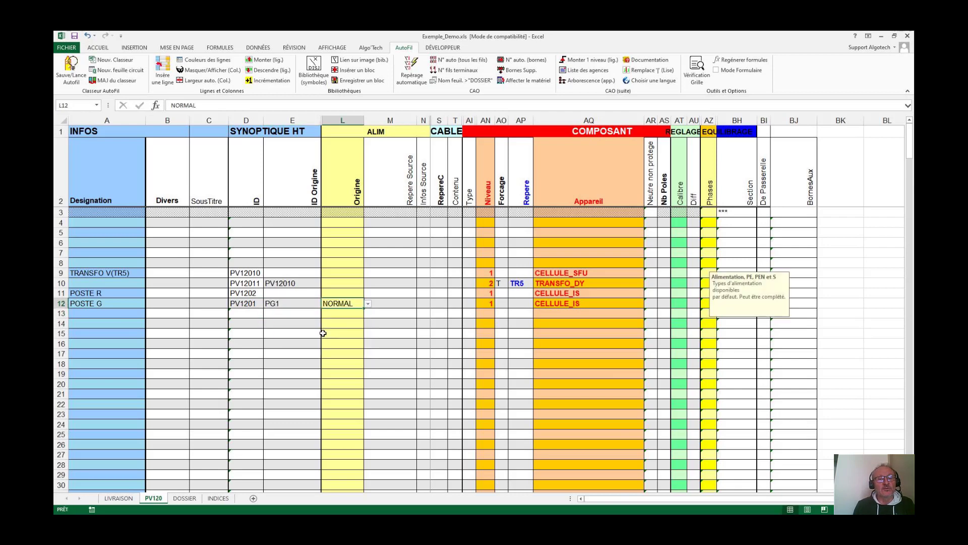
click(384, 313)
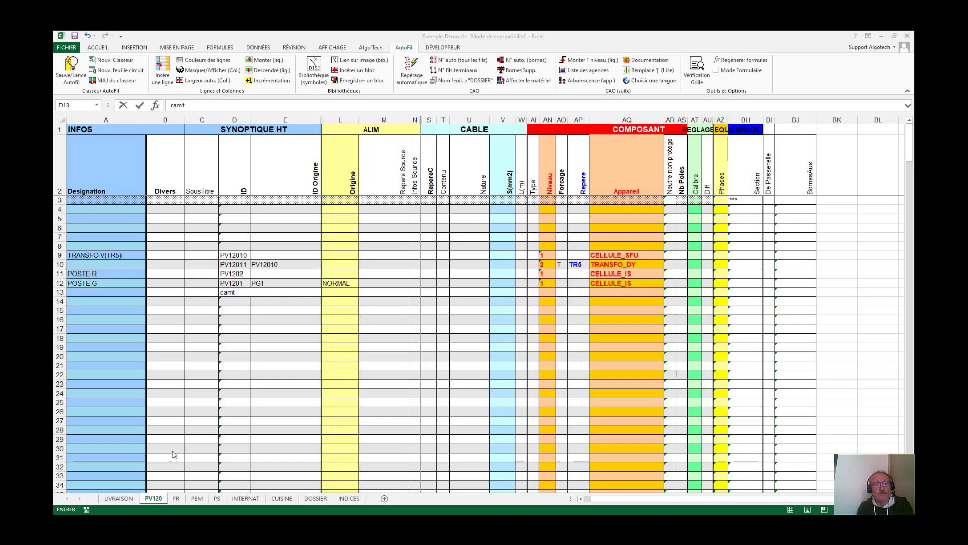
Step: Review the cells, IDs and origins on the PR, PBM, PS, INTERNAT and CUISINE sheets, ending on the DOSSIER sheet
click(177, 499)
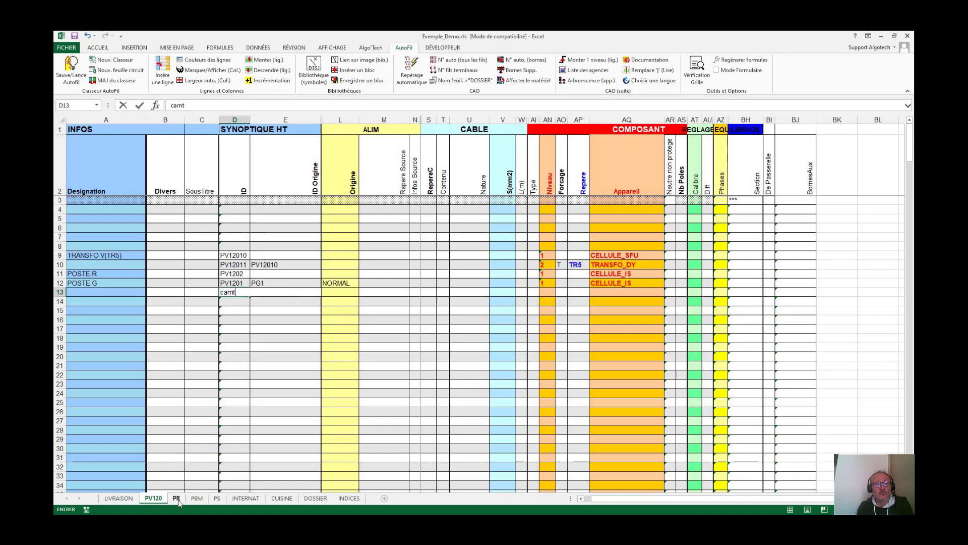
click(176, 498)
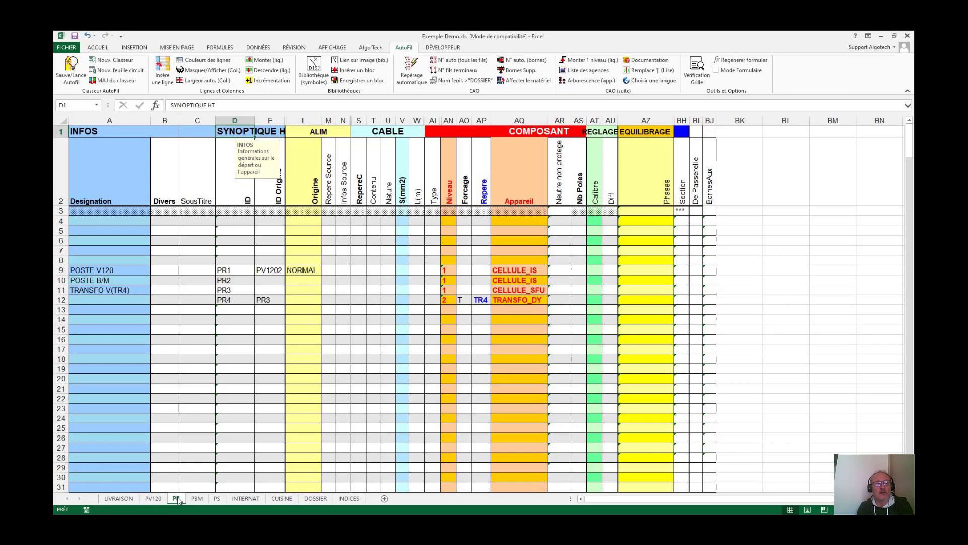
click(207, 432)
key(ctrl+Page_Down)
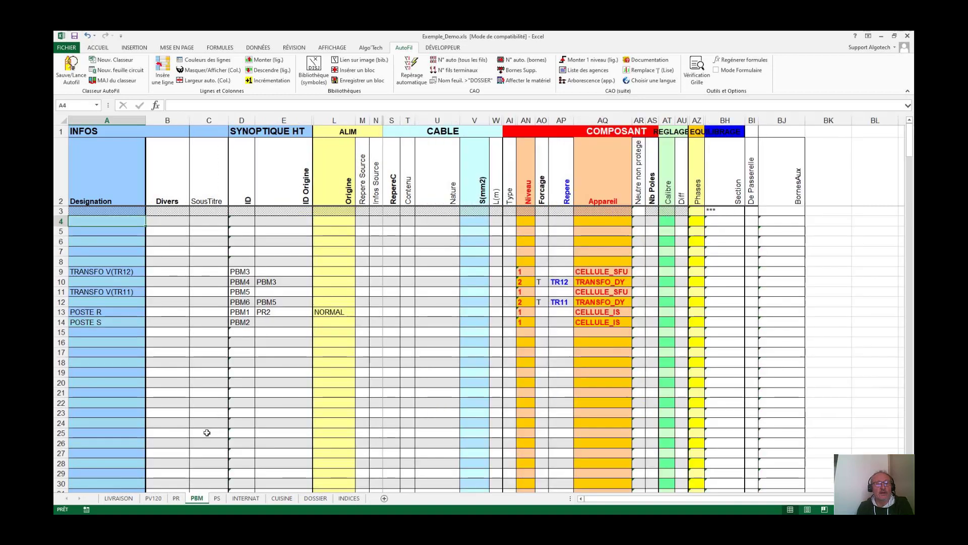
key(ctrl+Page_Down)
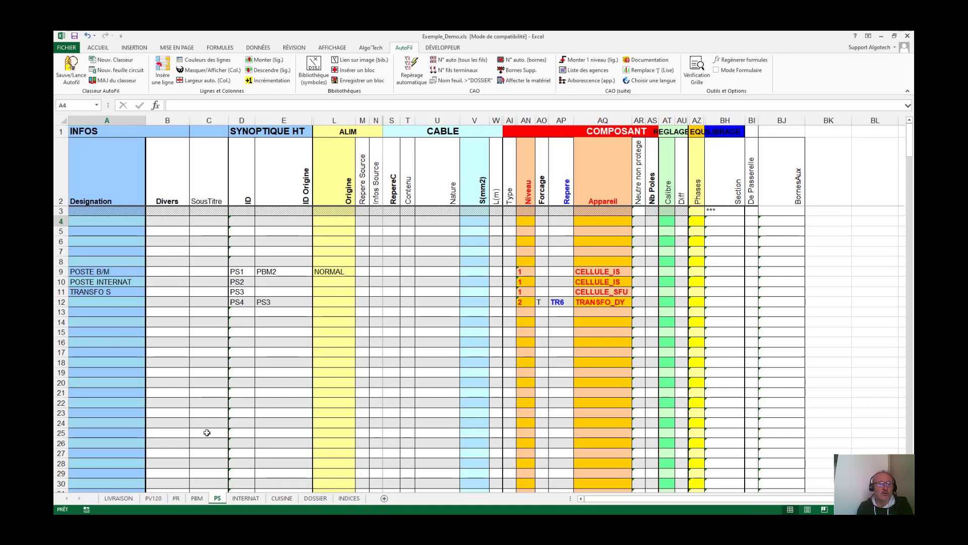
key(ctrl+Page_Down)
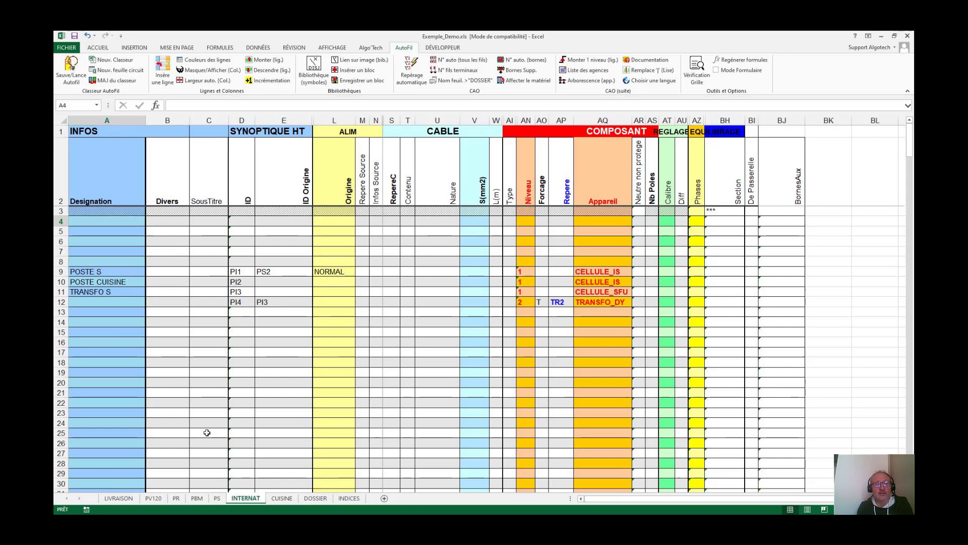
key(ctrl+Page_Down)
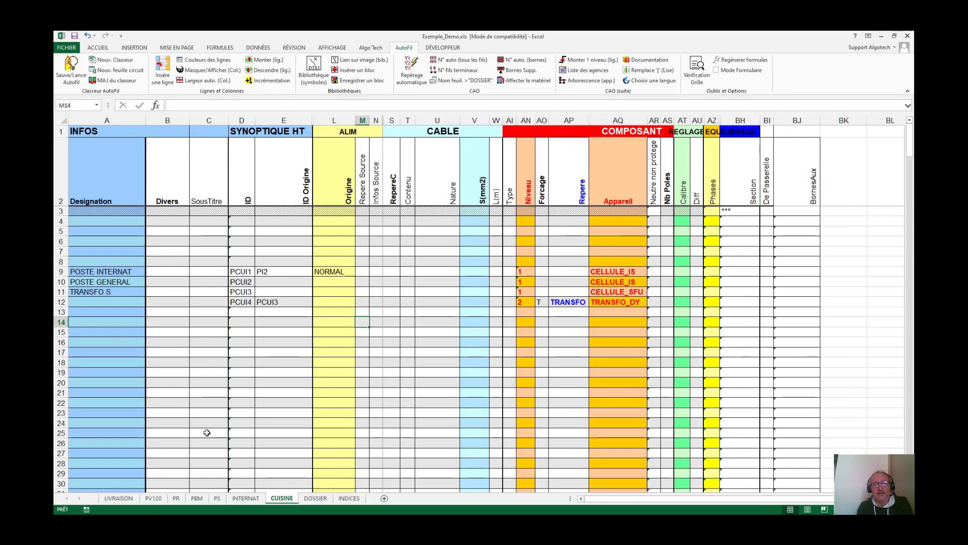
key(ctrl+Page_Down)
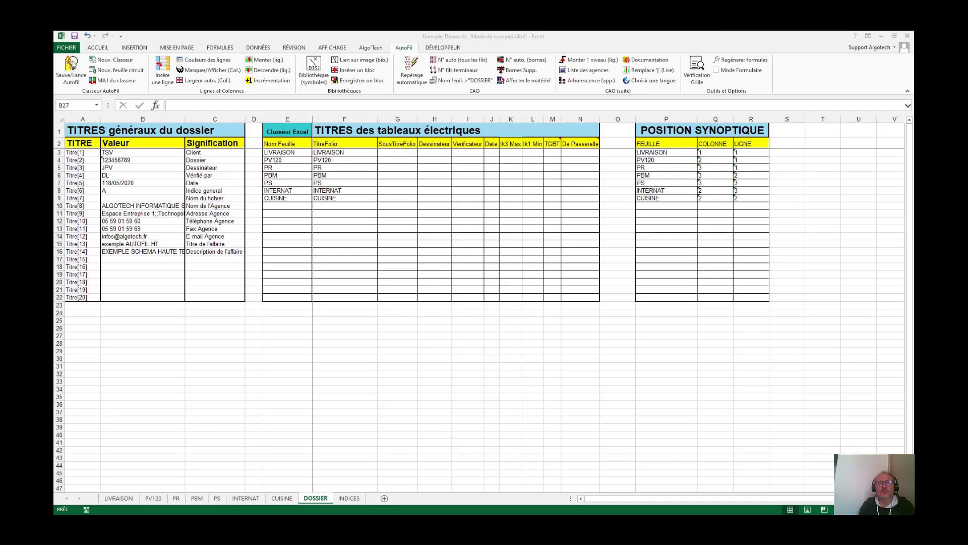
Step: Launch the AutoFil processing to generate the EXEMPLE_DEMO high-voltage schematic folios in Pack'Elec
click(72, 75)
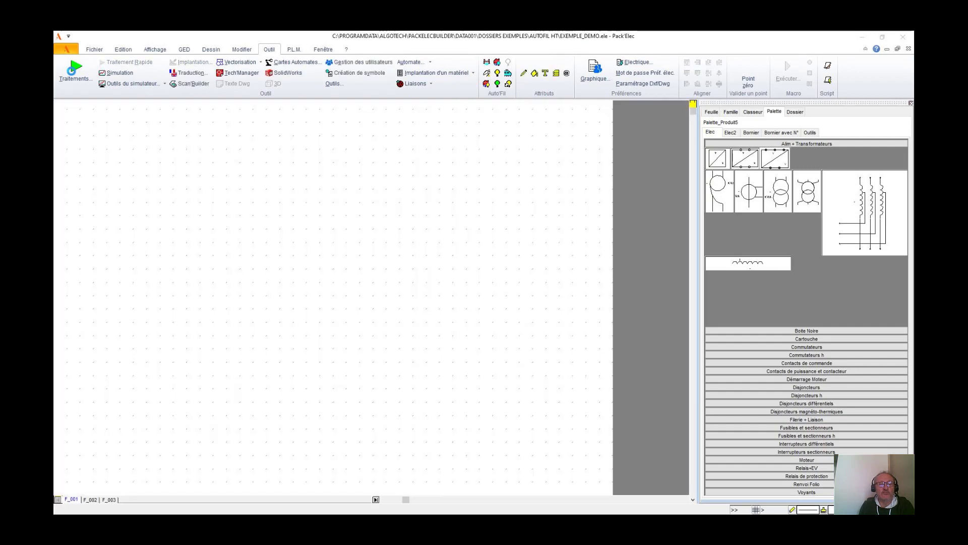
click(74, 71)
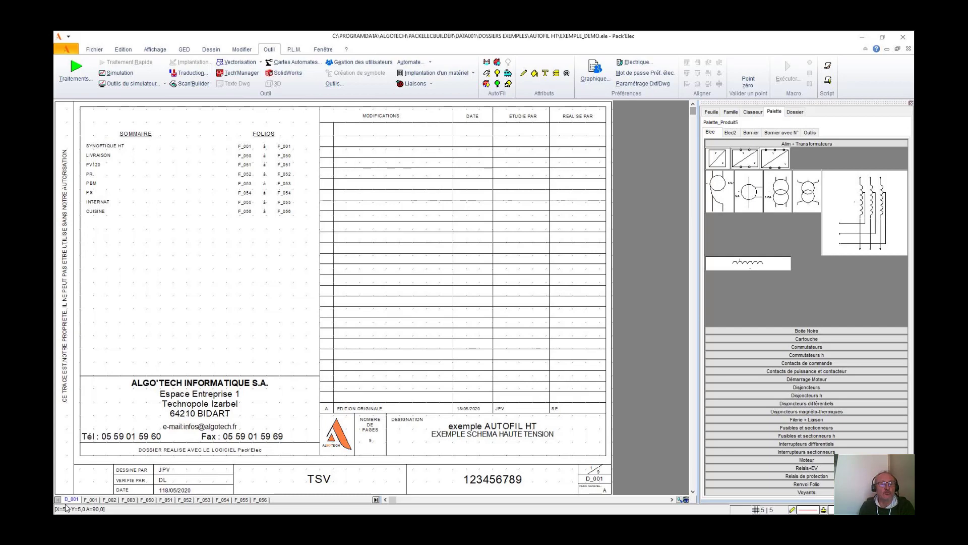
Step: Examine the links between substations on the generated SYNOPTIQUE HT folio and the cell diagrams on the LIVRAISON, PV120, PR and PBM folios
click(90, 499)
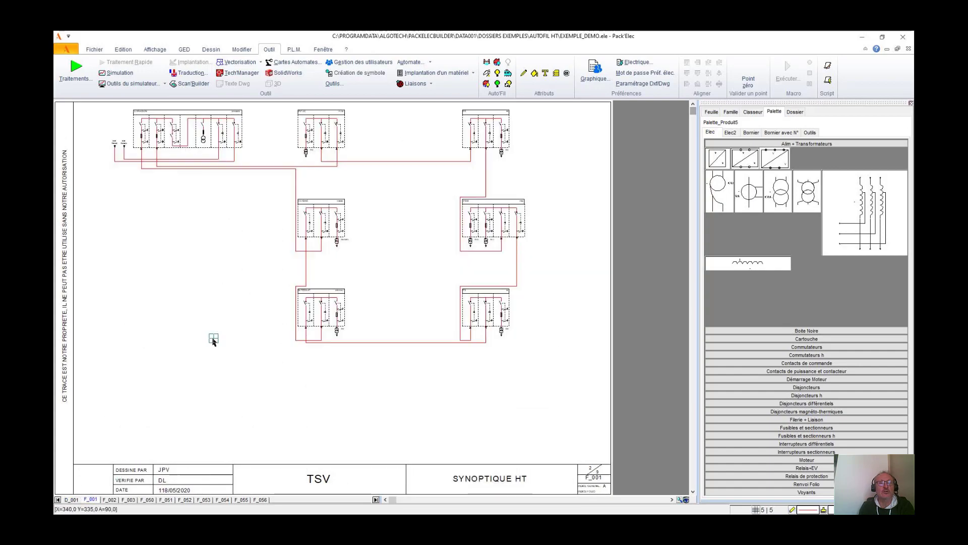
scroll(246, 266, up, 3)
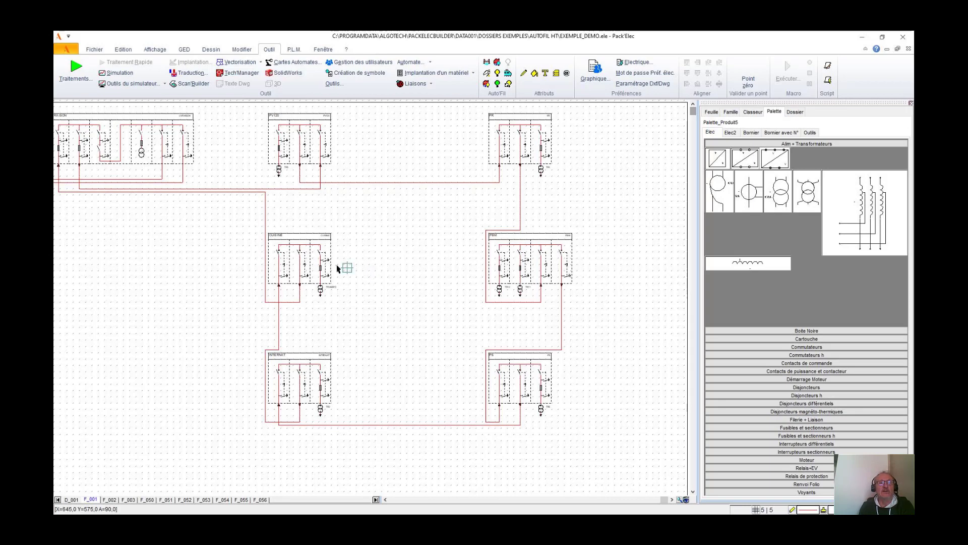
drag(173, 275, 242, 301)
scroll(374, 224, up, 1)
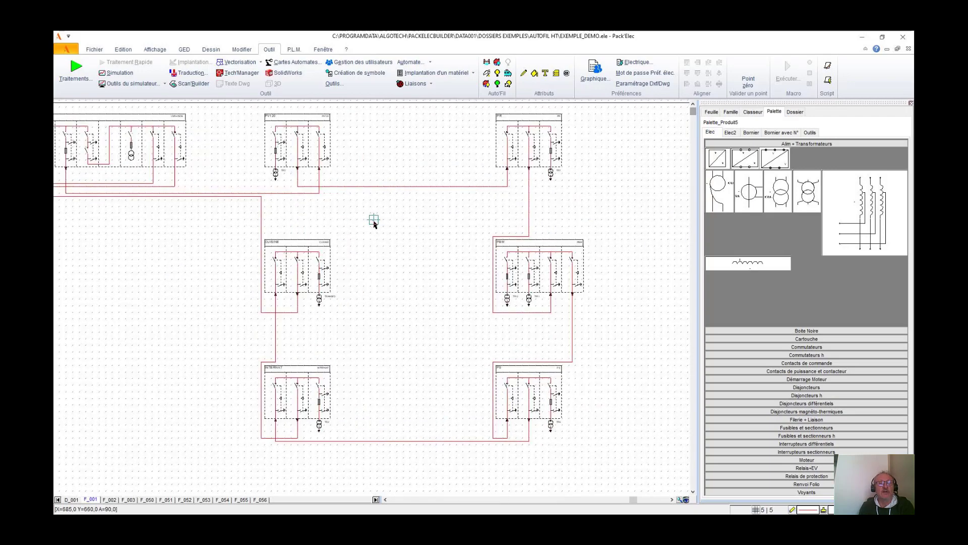
drag(319, 245, 398, 260)
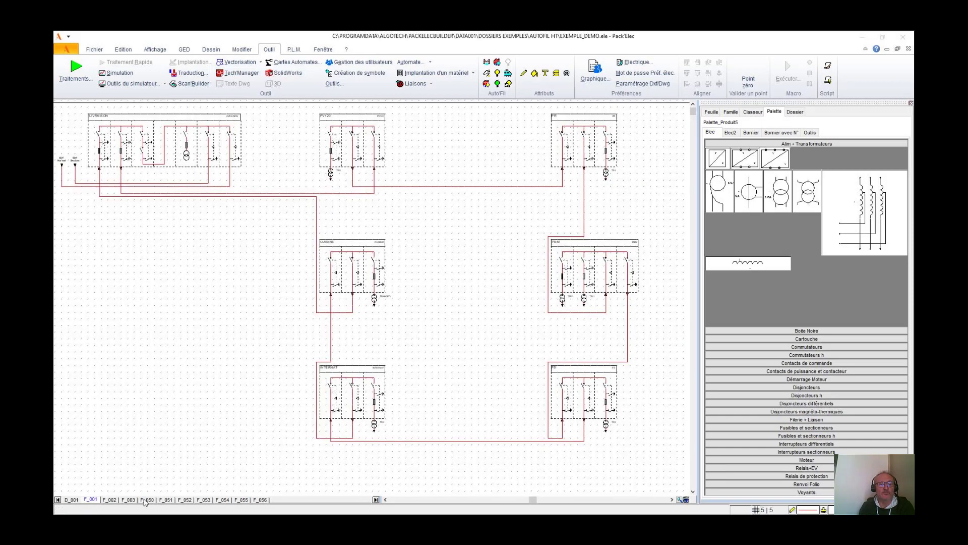
click(148, 499)
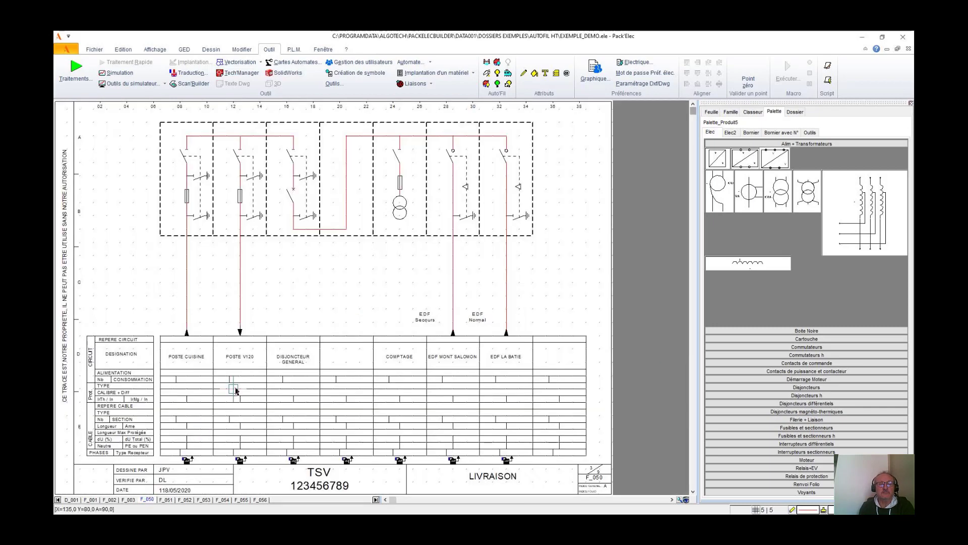
key(Page_Down)
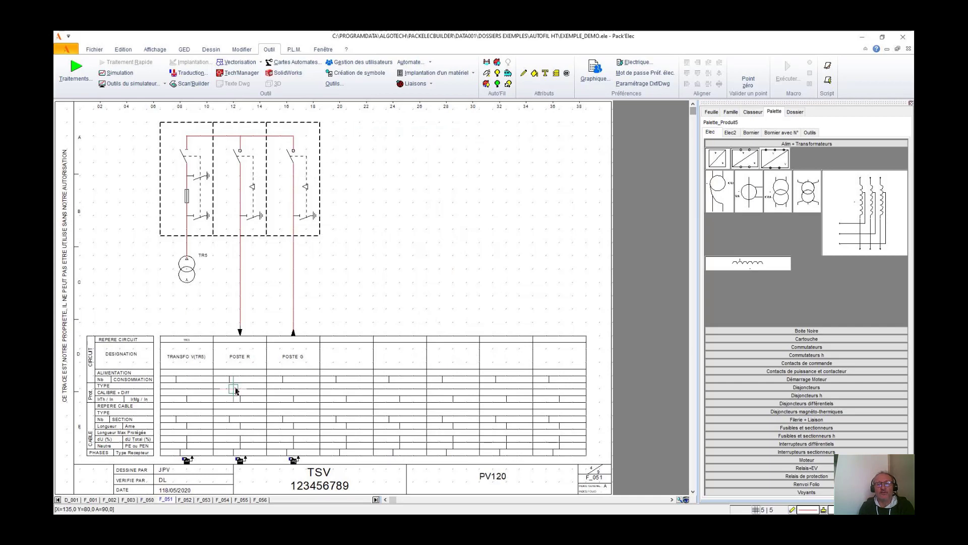
key(Page_Down)
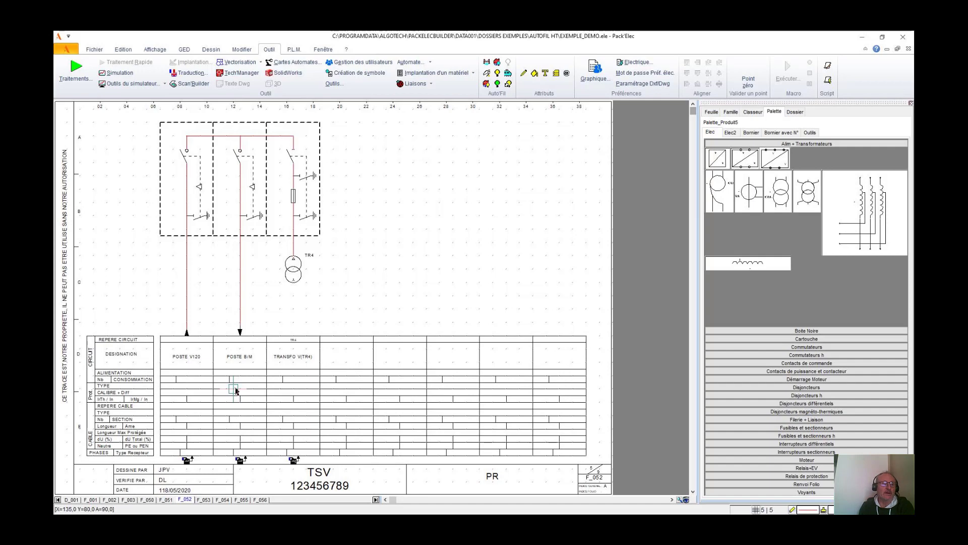
key(Page_Down)
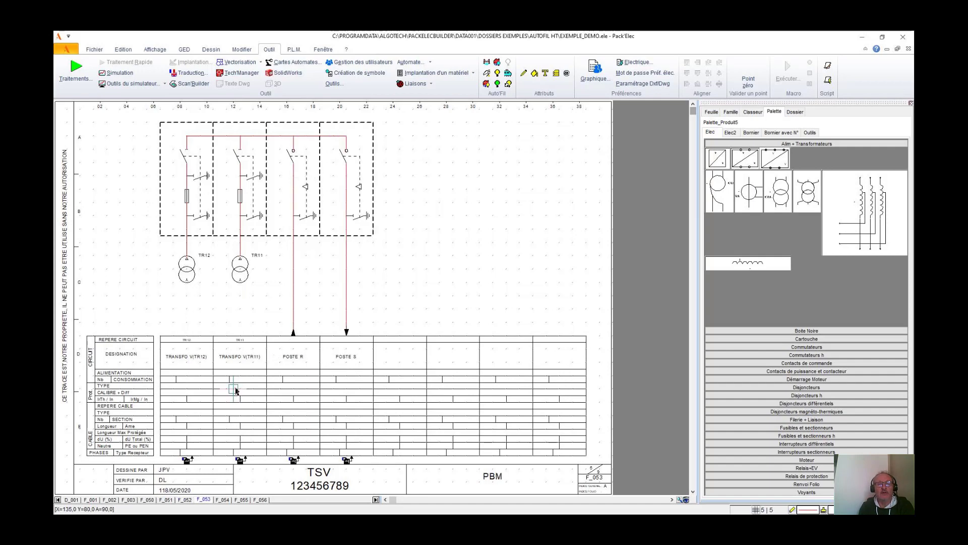
Step: Examine the cell diagrams on the remaining PS, INTERNAT and CUISINE folios
key(Page_Down)
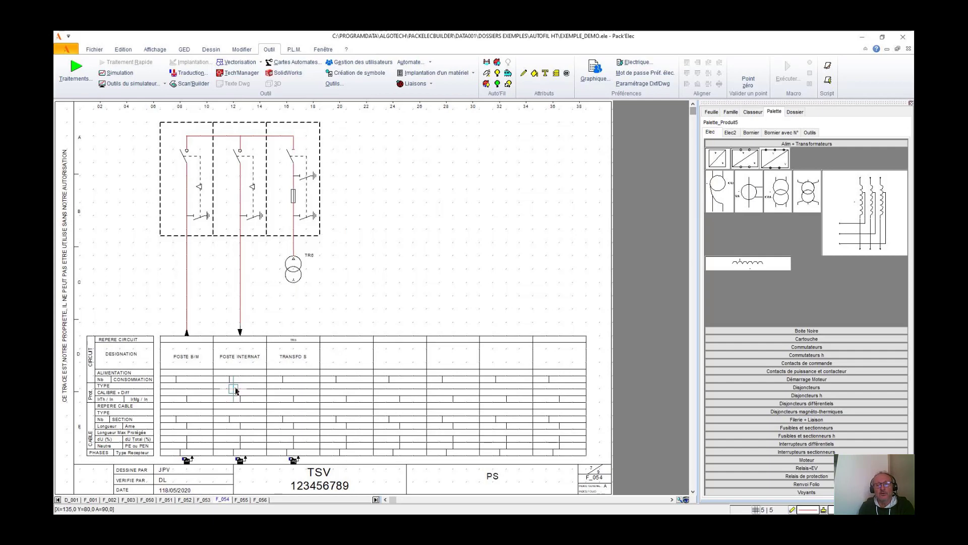
key(Page_Down)
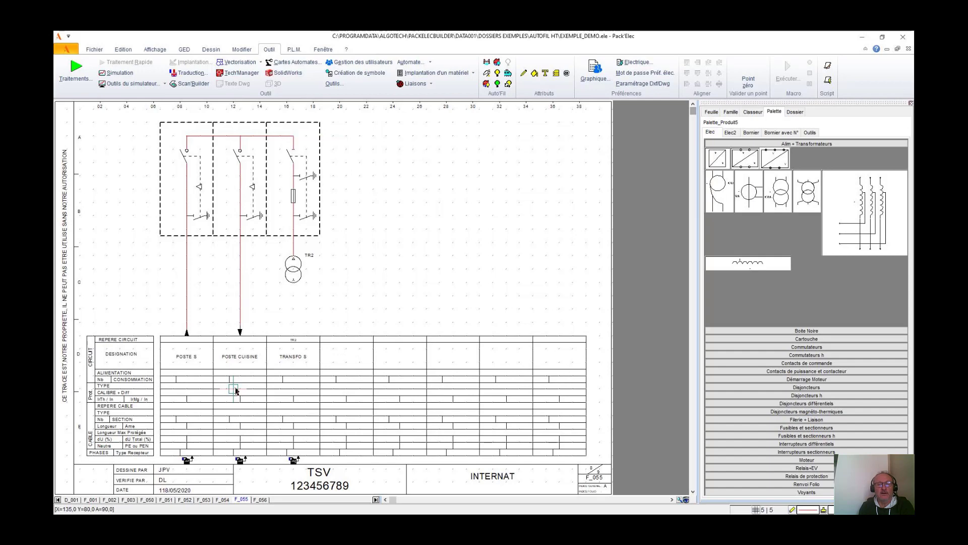
key(Page_Down)
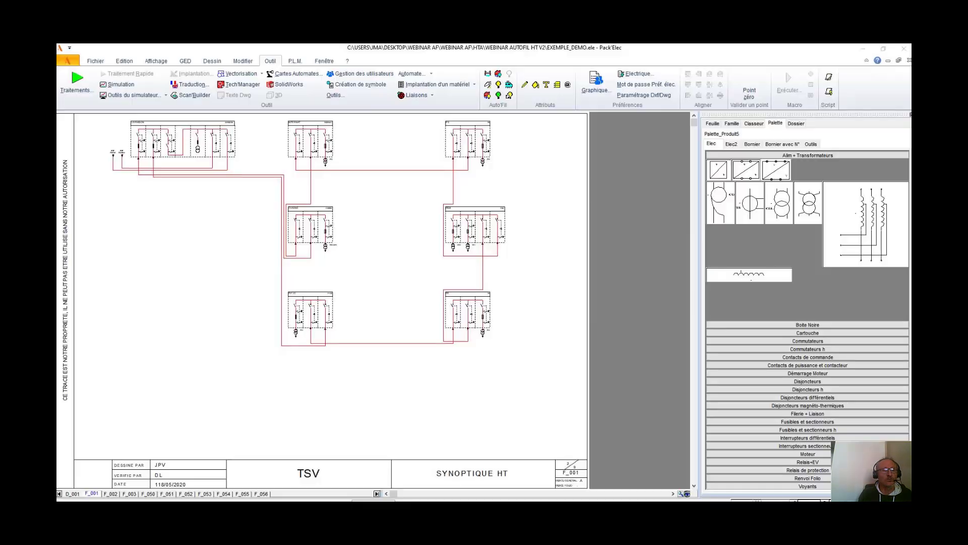
Step: Switch to the Exemple_Demo.xls workbook and copy the EDF LA BATIE 1 row into row 12 of the LIVRAISON sheet
mouse_move(439, 514)
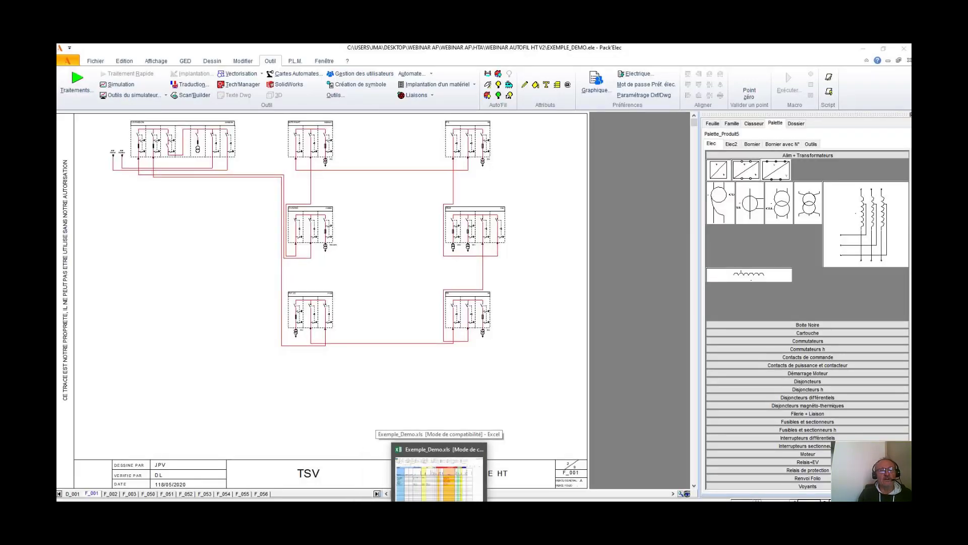
click(440, 474)
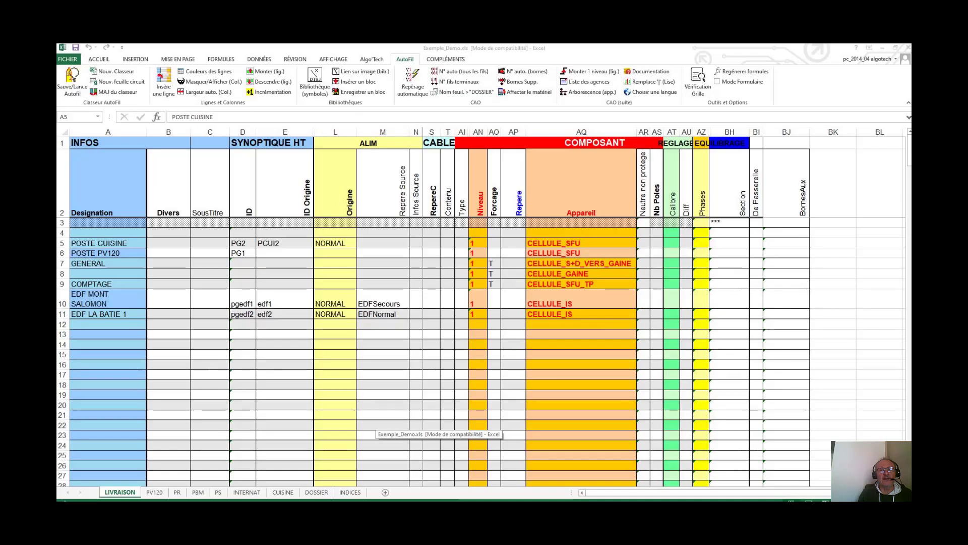
click(61, 313)
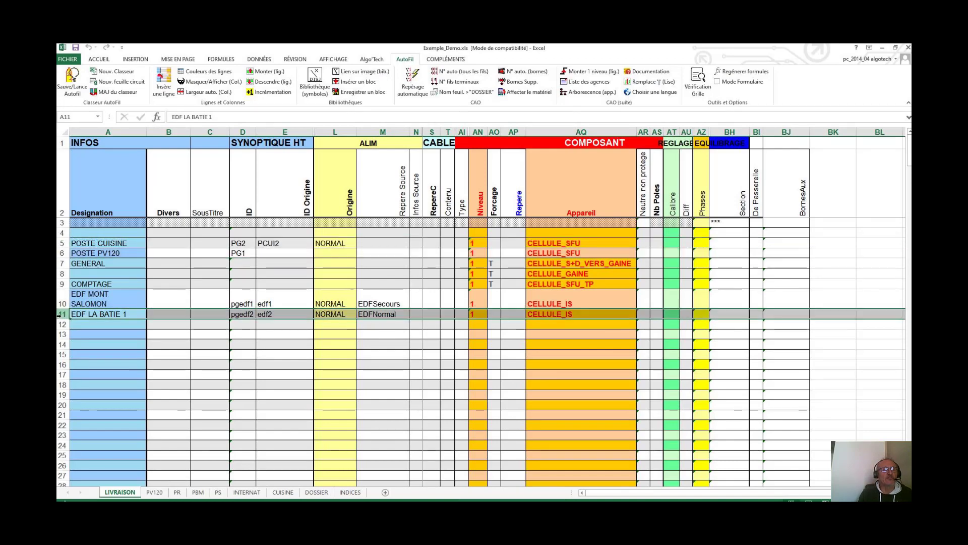
right_click(62, 315)
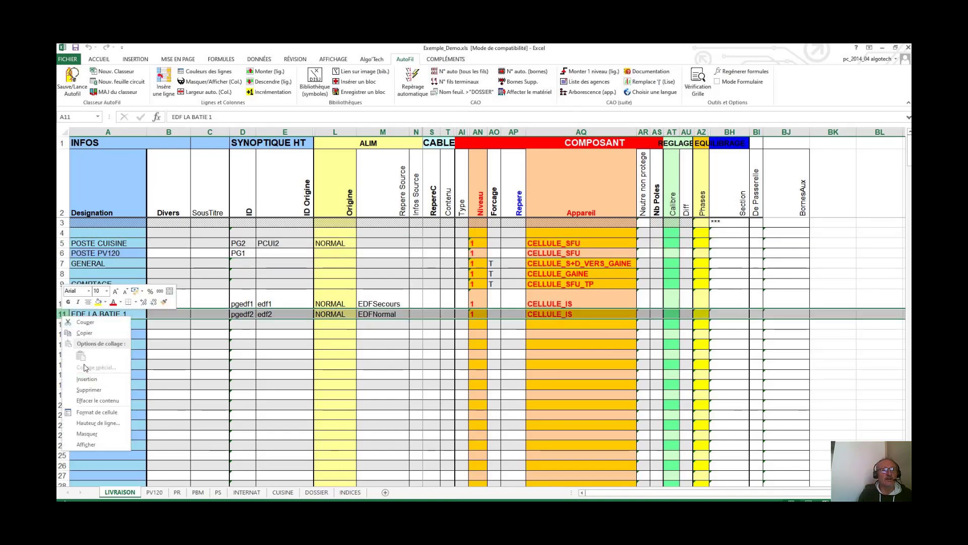
click(85, 333)
click(61, 325)
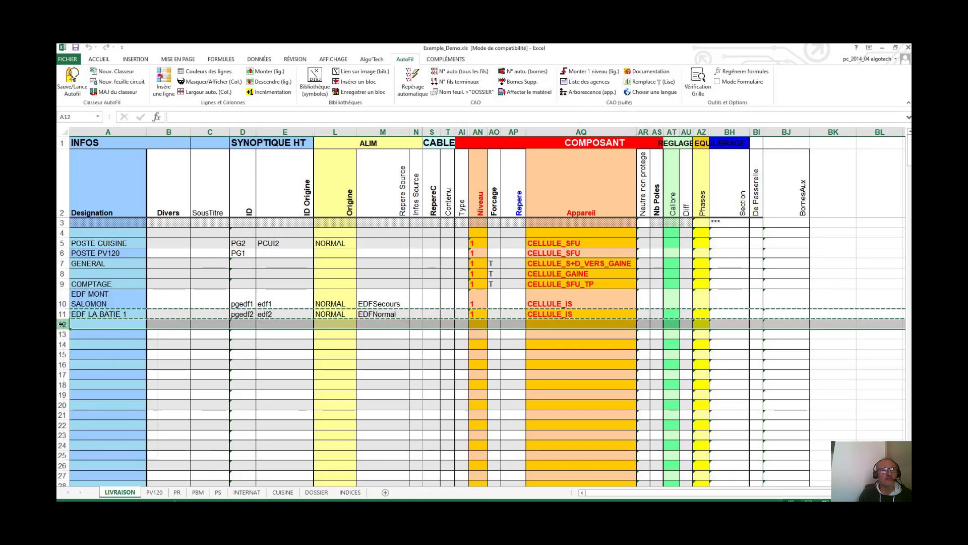
right_click(62, 325)
click(83, 363)
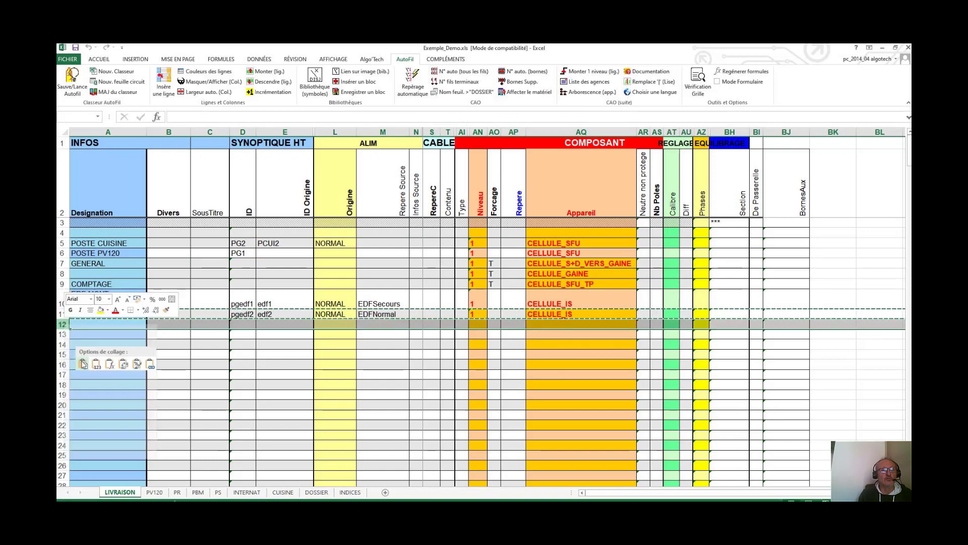
Step: Name the copied row EDF LA BATIE 2, with ID pgedf3 and ID Origine edf3
click(221, 113)
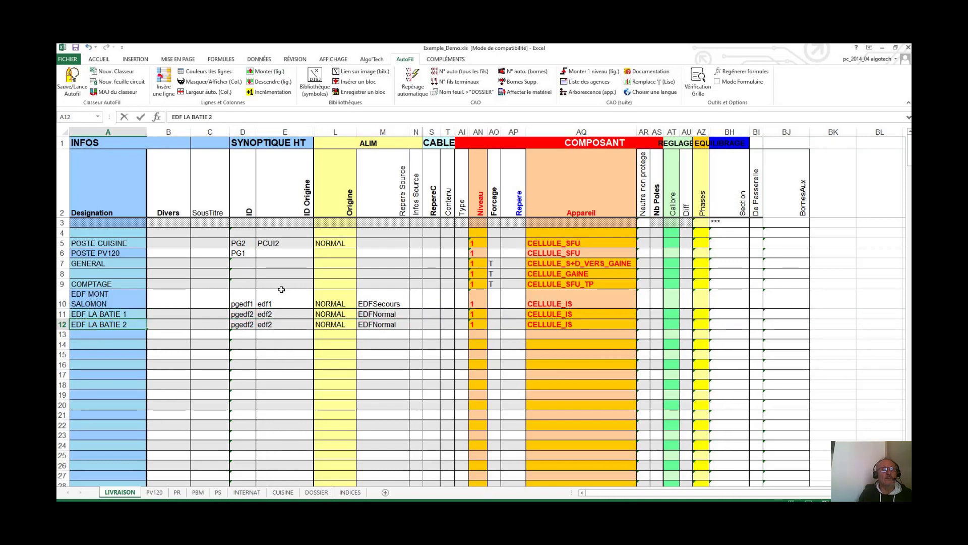
click(244, 325)
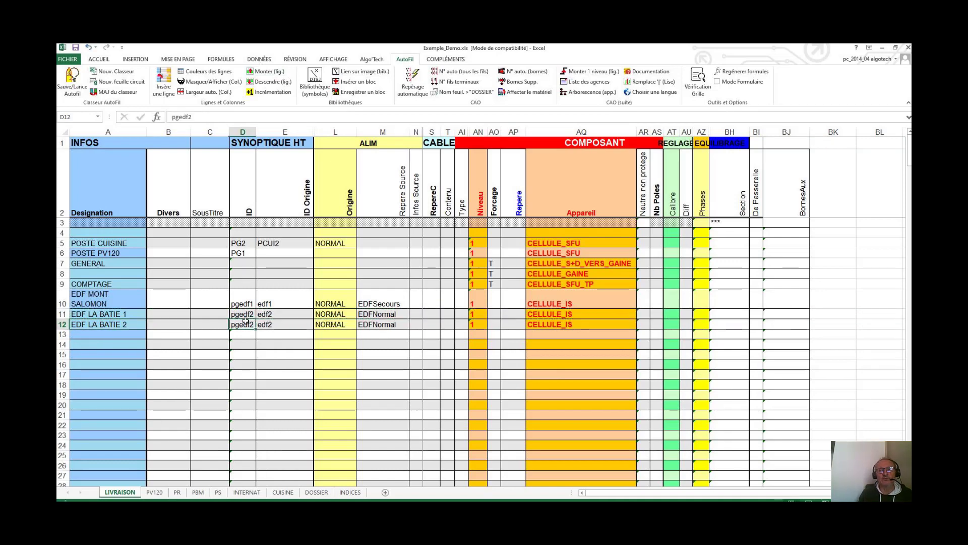
click(196, 117)
key(BackSpace)
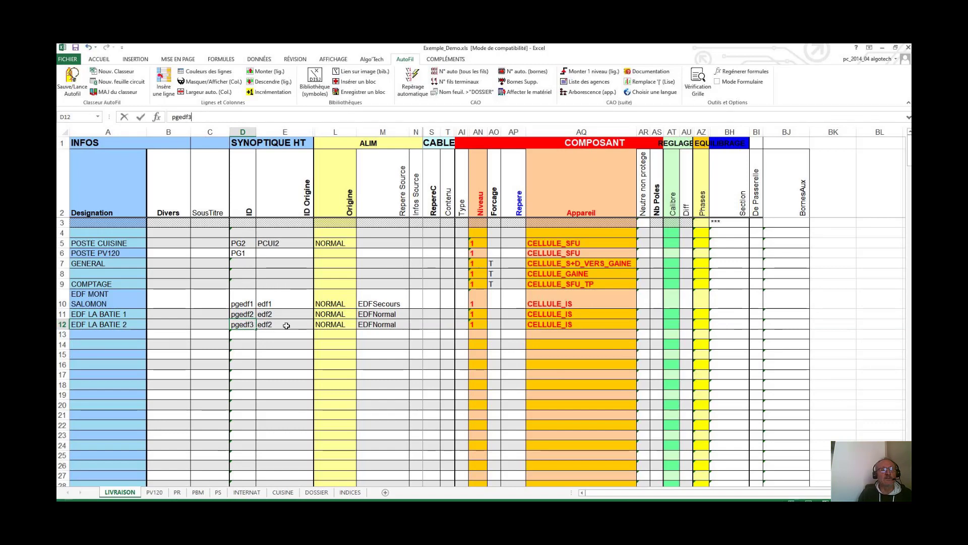
key(Tab)
click(194, 117)
key(BackSpace)
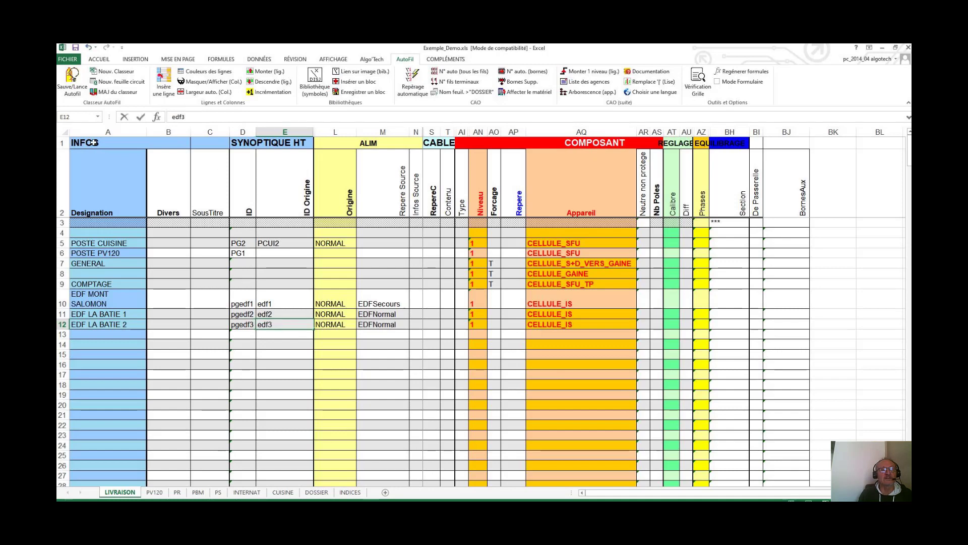
click(207, 336)
Step: Insert copies of the POSTE CUISINE and POSTE PV120 rows above row 5 of the LIVRAISON sheet
drag(61, 243, 62, 253)
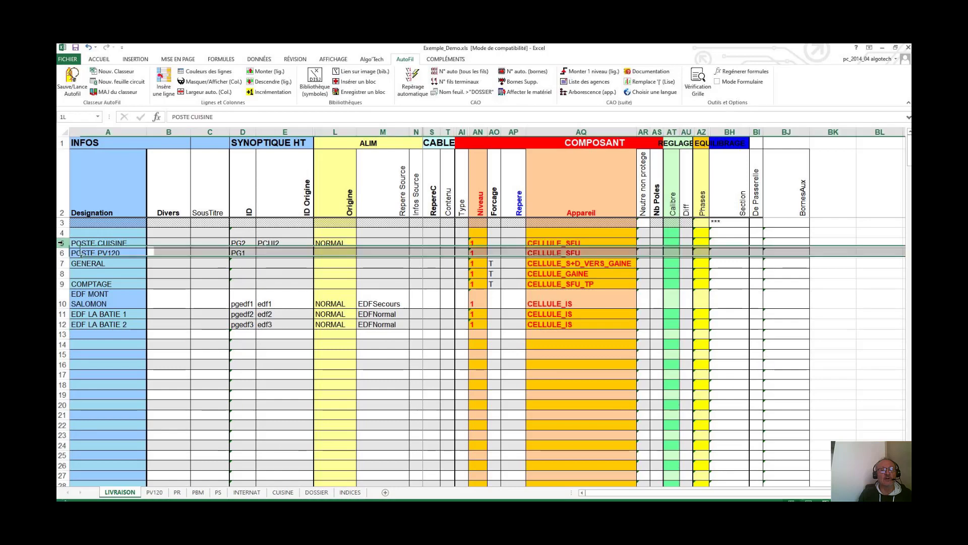
right_click(62, 252)
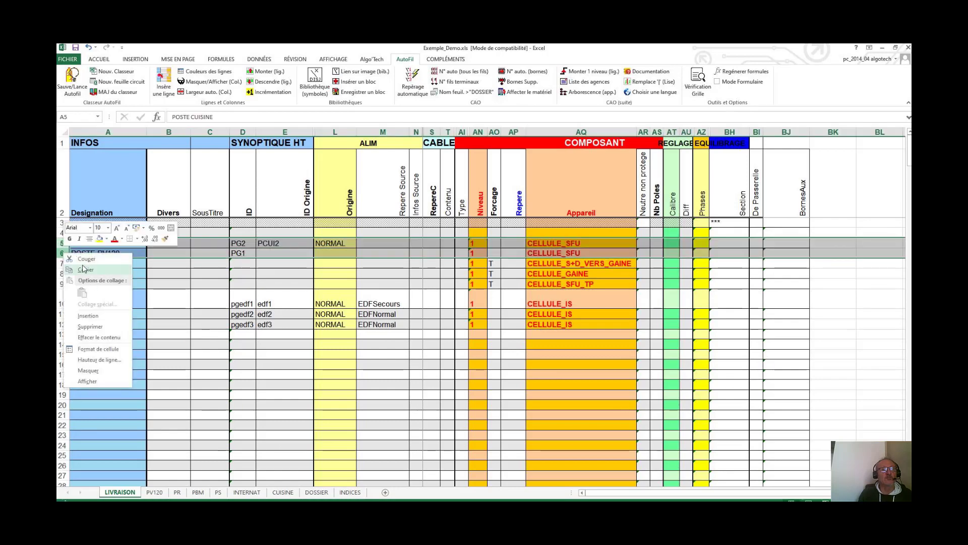
click(85, 266)
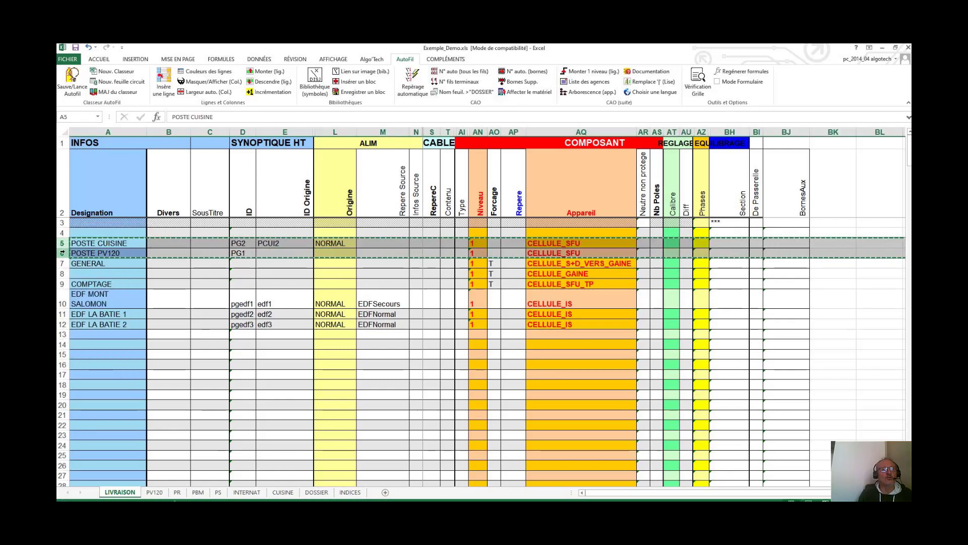
right_click(66, 253)
click(81, 270)
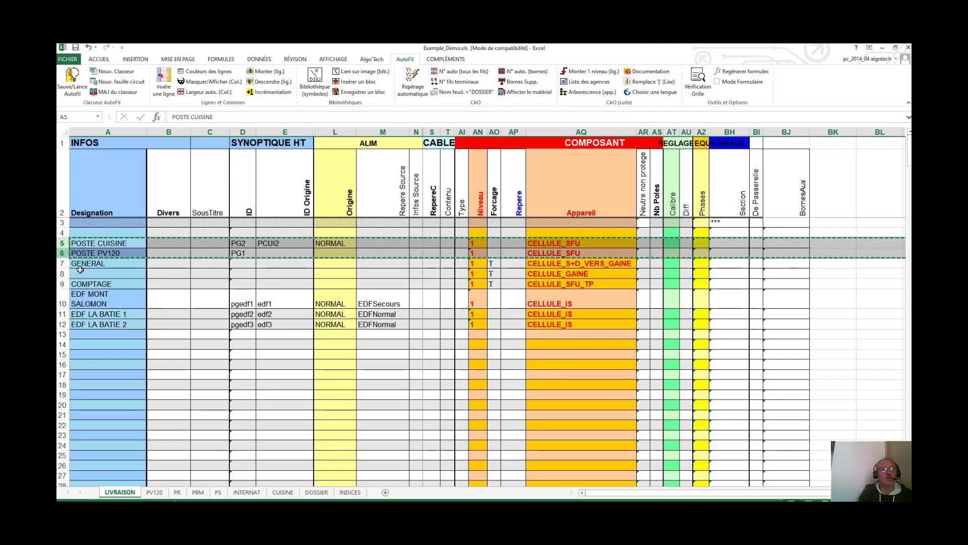
right_click(62, 242)
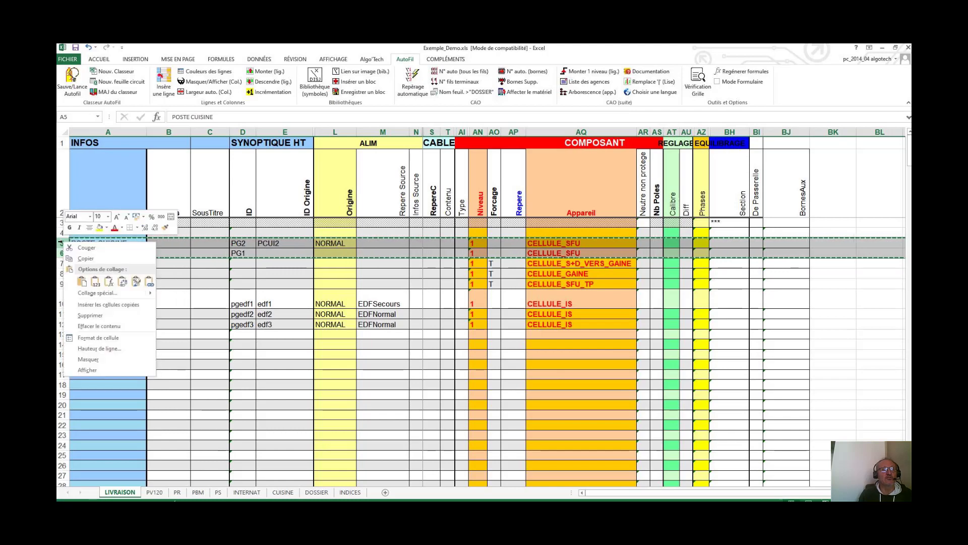
click(91, 305)
Step: Change the designation of the inserted POSTE CUISINE row in row 5 to POSTE ANTENNE
click(87, 245)
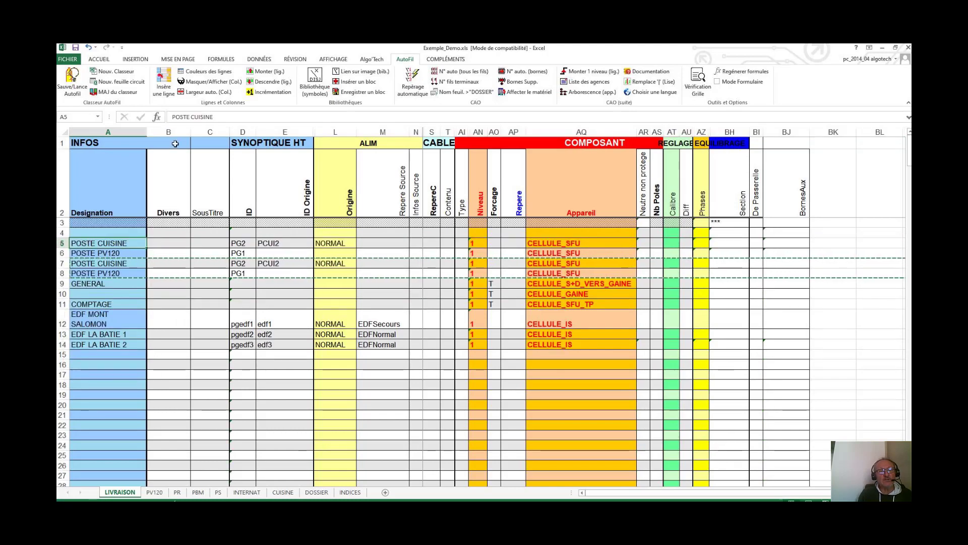
click(221, 116)
key(BackSpace)
key(BackSpace)
key(BackSpace)
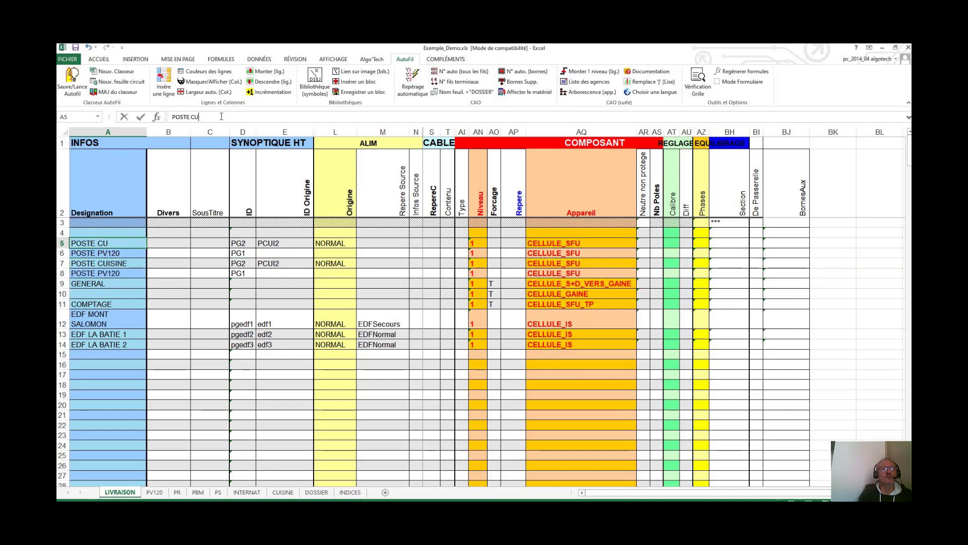
key(BackSpace)
key(BackSpace)
text(ANTENNE)
key(Return)
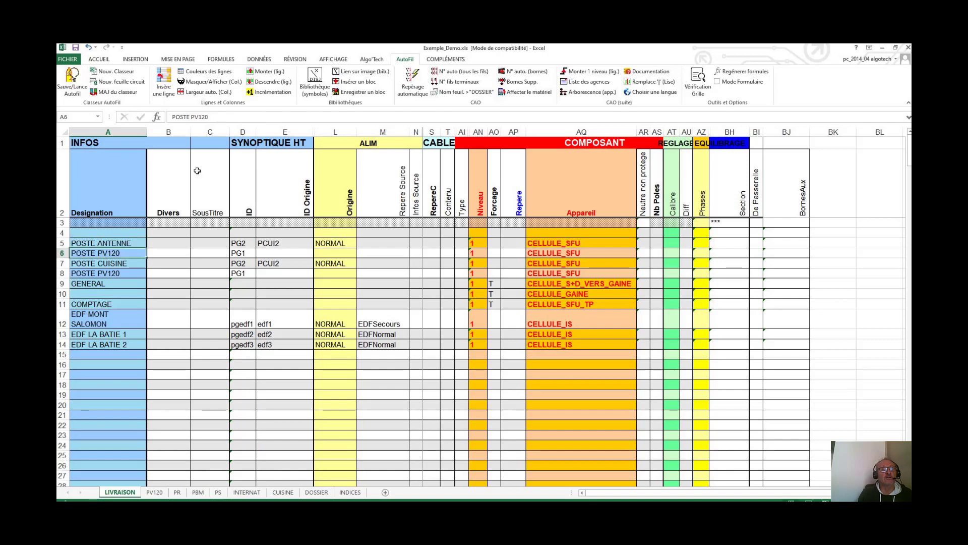
Step: Change the designation of the inserted POSTE PV120 row in row 6 to POSTE ANTENNE
click(224, 117)
key(BackSpace)
key(BackSpace)
key(BackSpace)
key(BackSpace)
key(BackSpace)
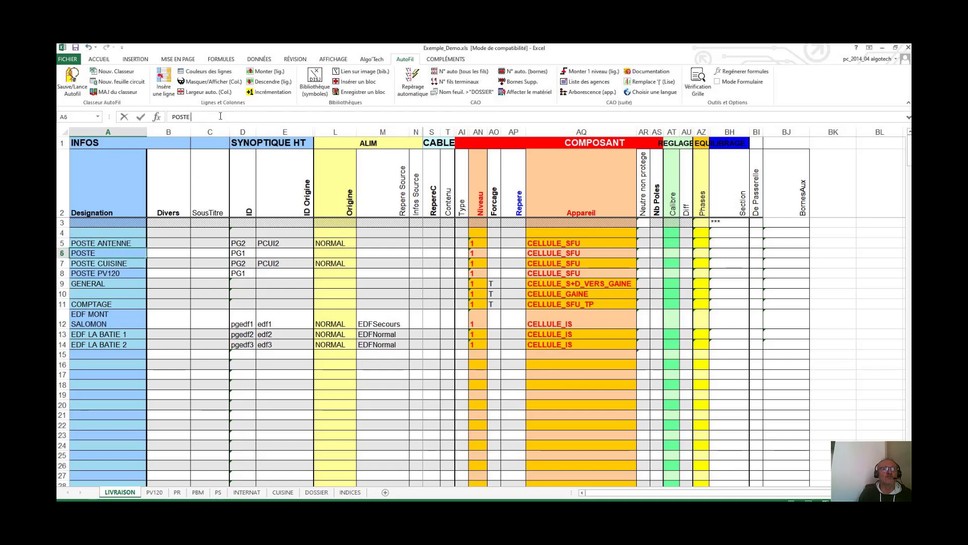
text(ANTENNE)
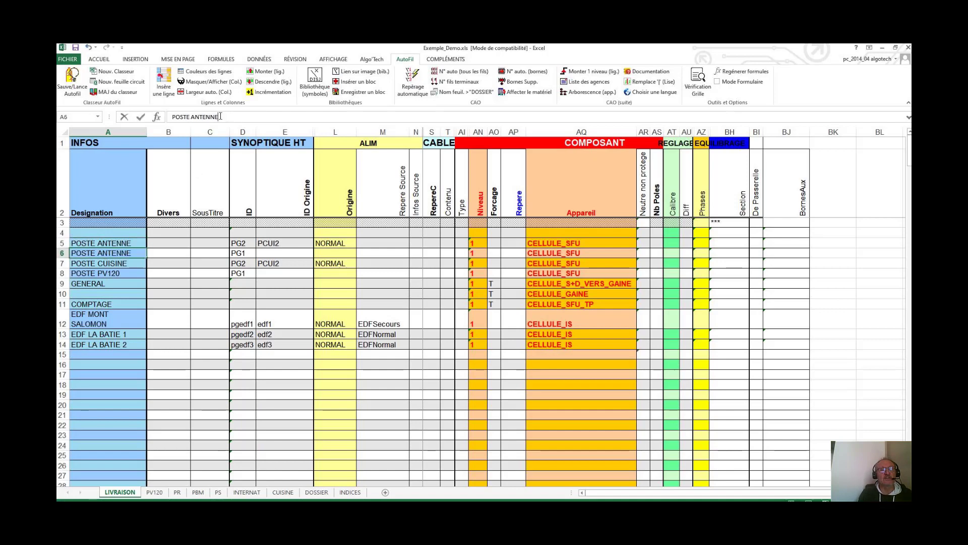
Step: Set the ID of the POSTE ANTENNE cell in row 6 to PG3 and the one in row 5 to PG4
click(242, 252)
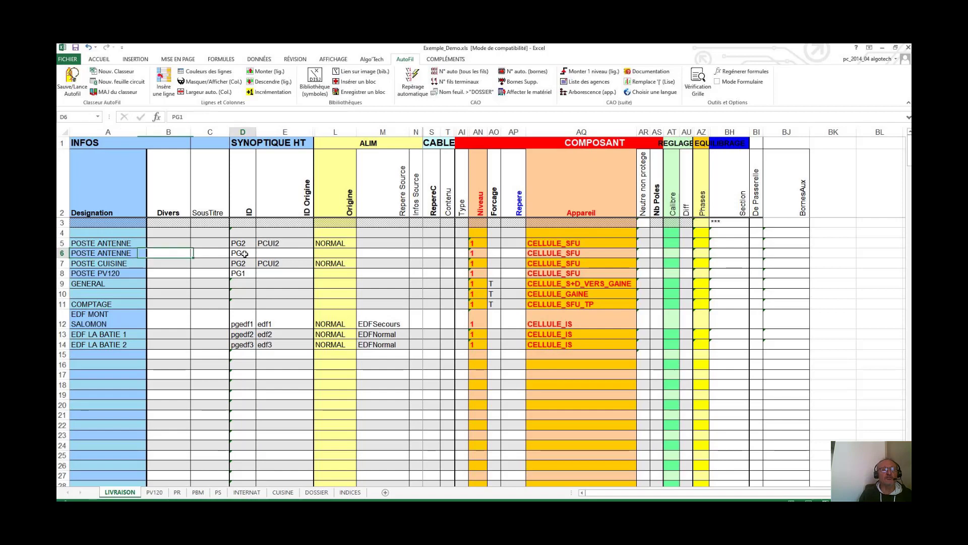
click(194, 114)
key(BackSpace)
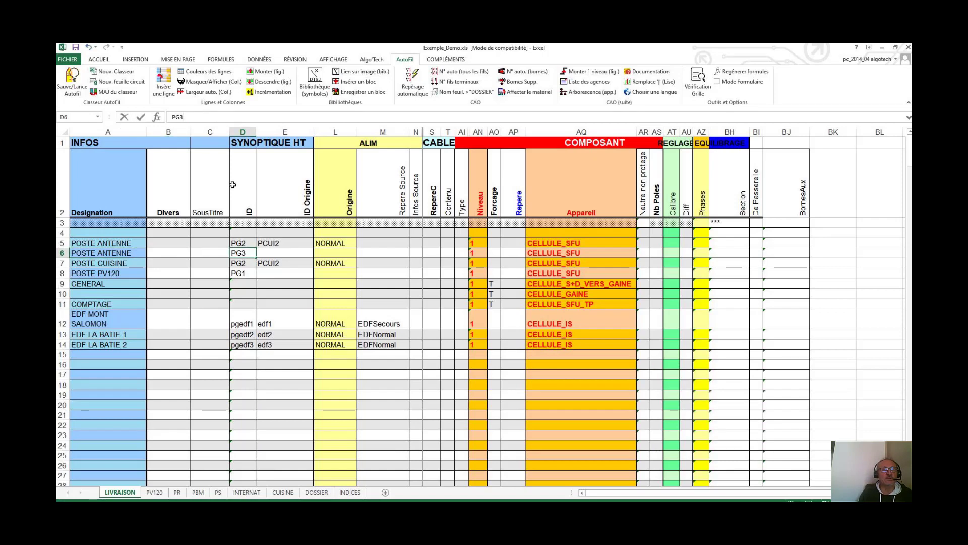
click(238, 241)
click(195, 117)
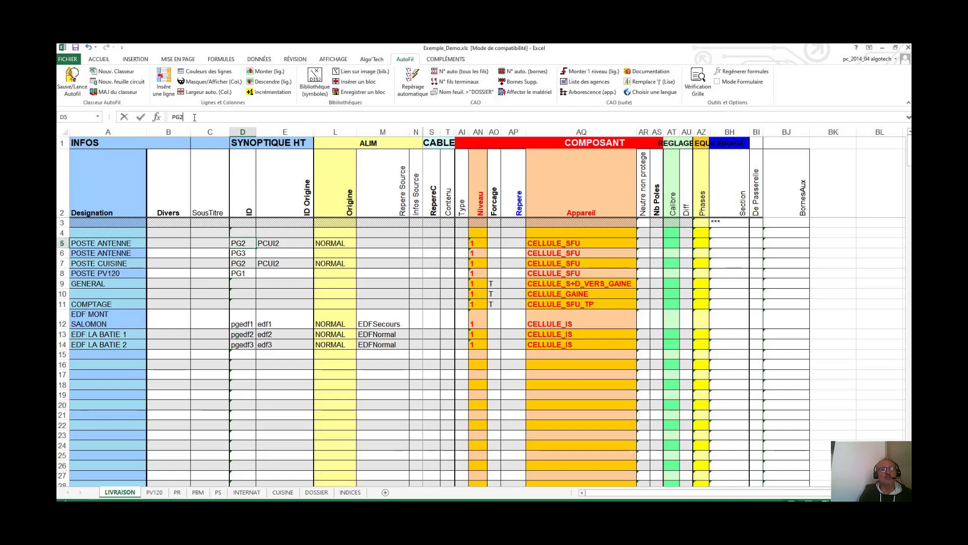
text(4)
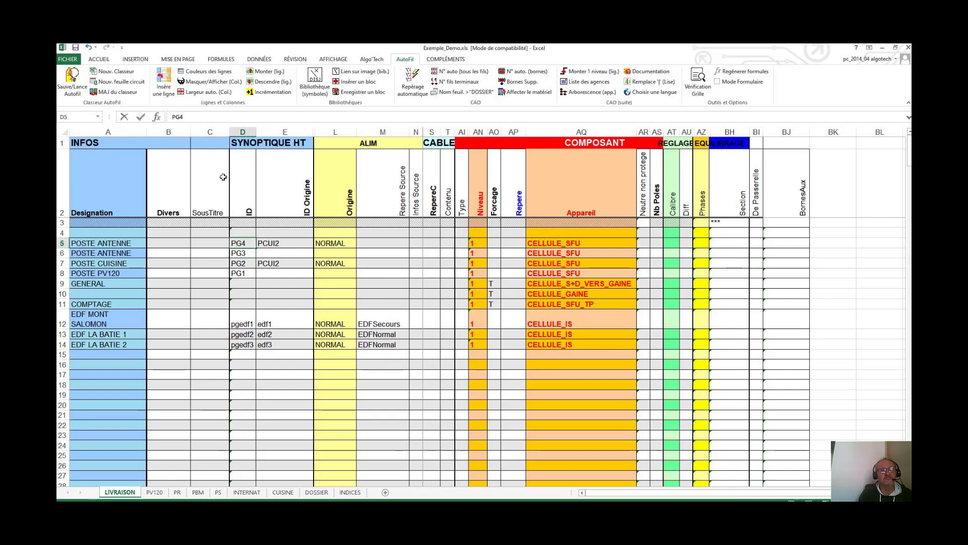
key(Return)
Step: Create a copy of the PV120 sheet and place it before PV120 in the workbook
right_click(156, 493)
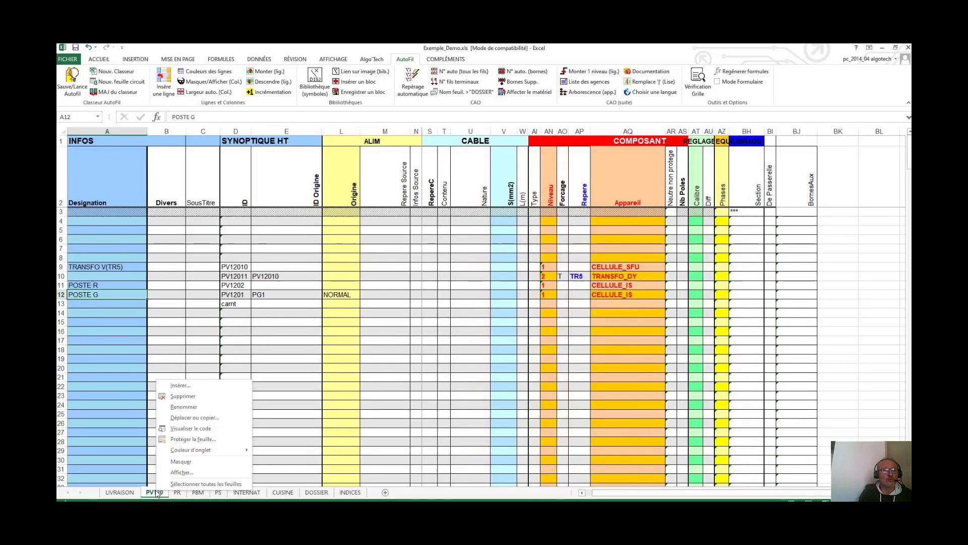
click(184, 420)
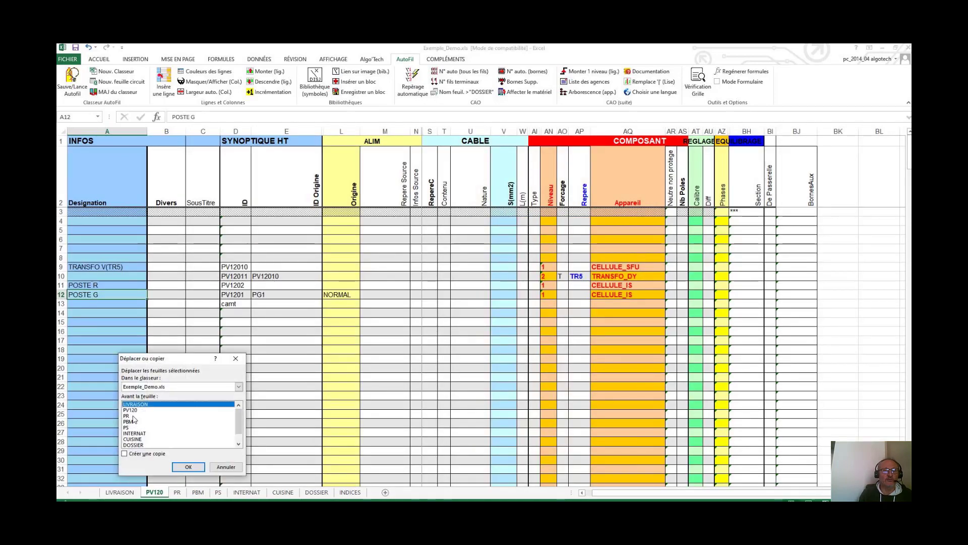
click(131, 410)
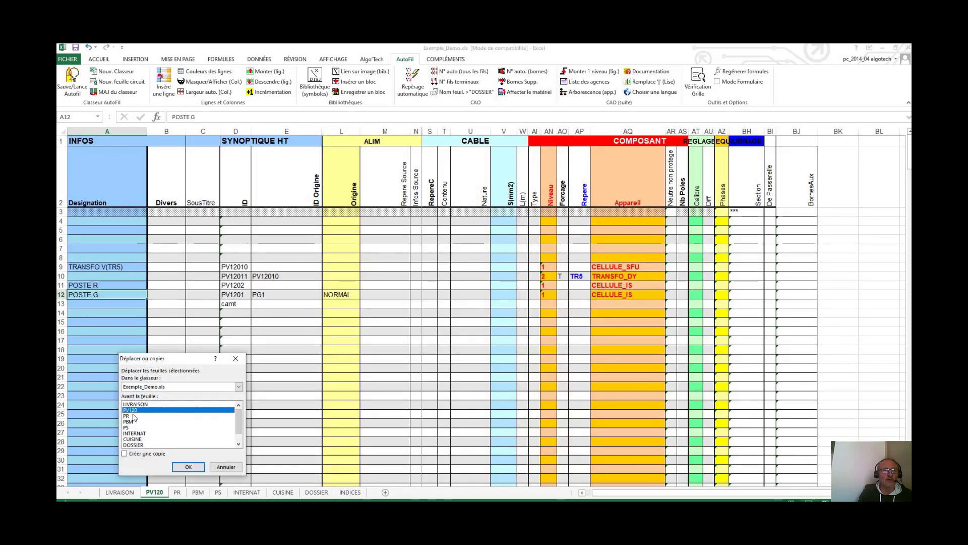
click(125, 453)
click(188, 467)
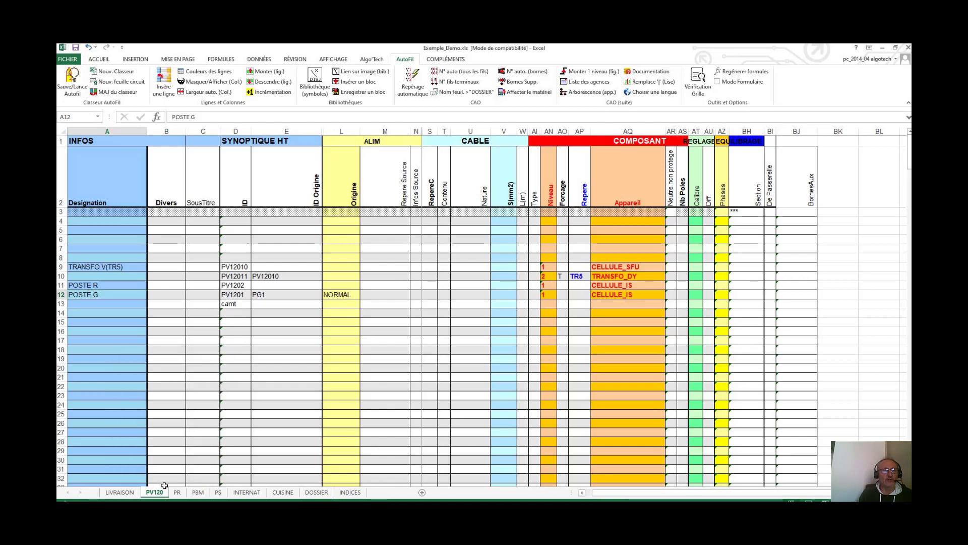
Step: Rename the copied PV120 sheet as ANTENNE
right_click(158, 491)
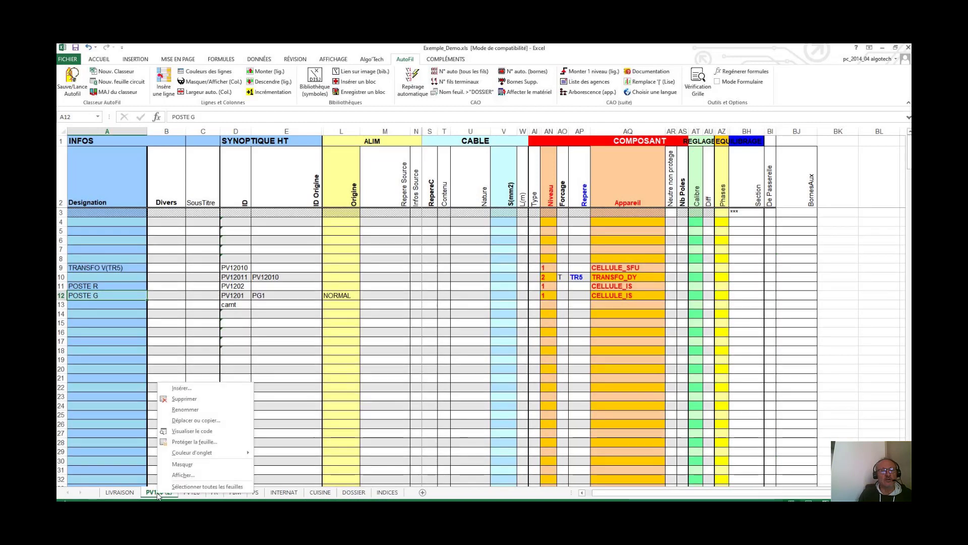
click(181, 411)
text(A)
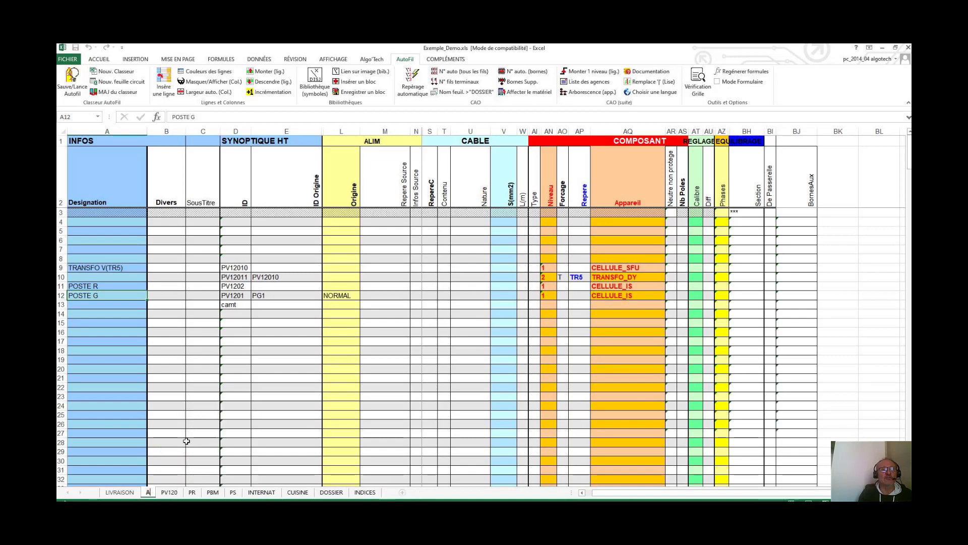
text(NTENNE)
click(100, 301)
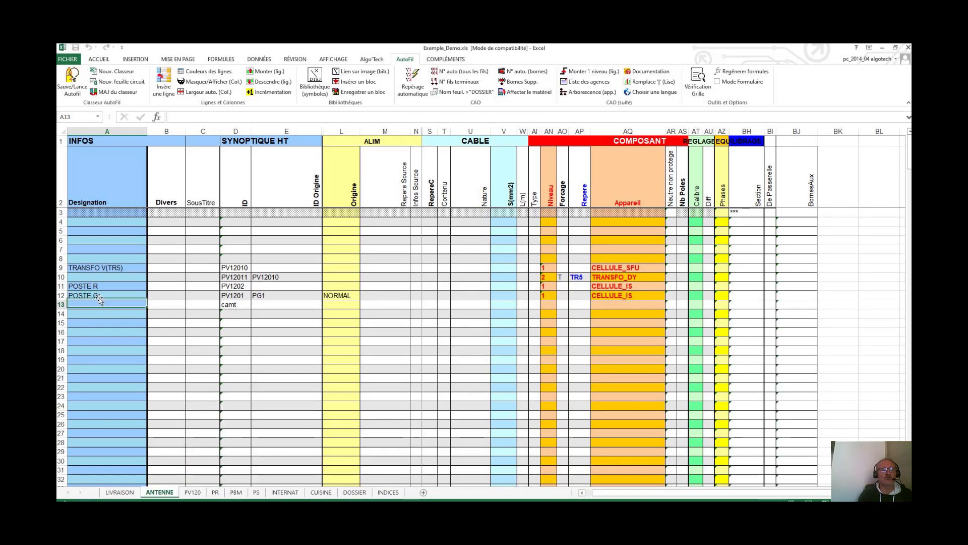
Step: On the ANTENNE sheet, change the row 11 designation to POSTE G
click(96, 286)
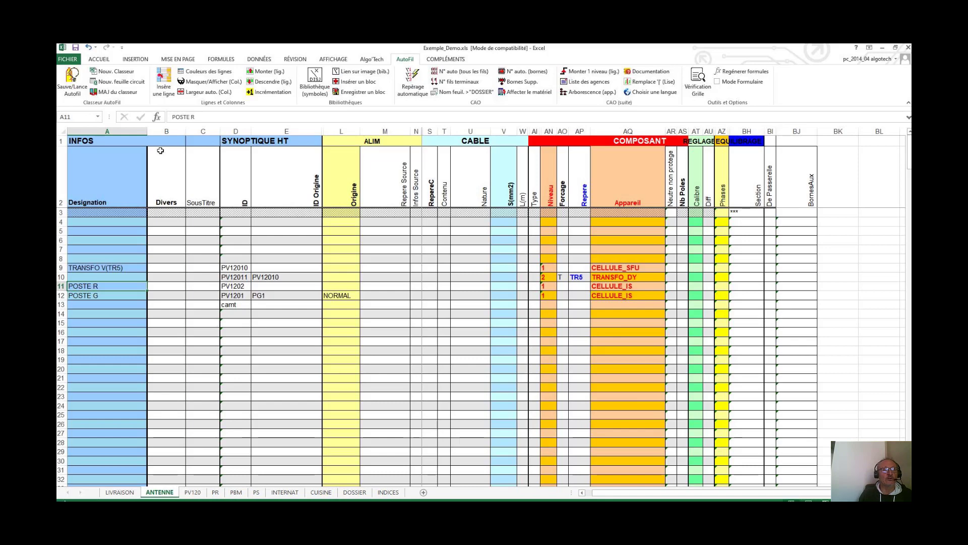
click(201, 117)
key(BackSpace)
text(G)
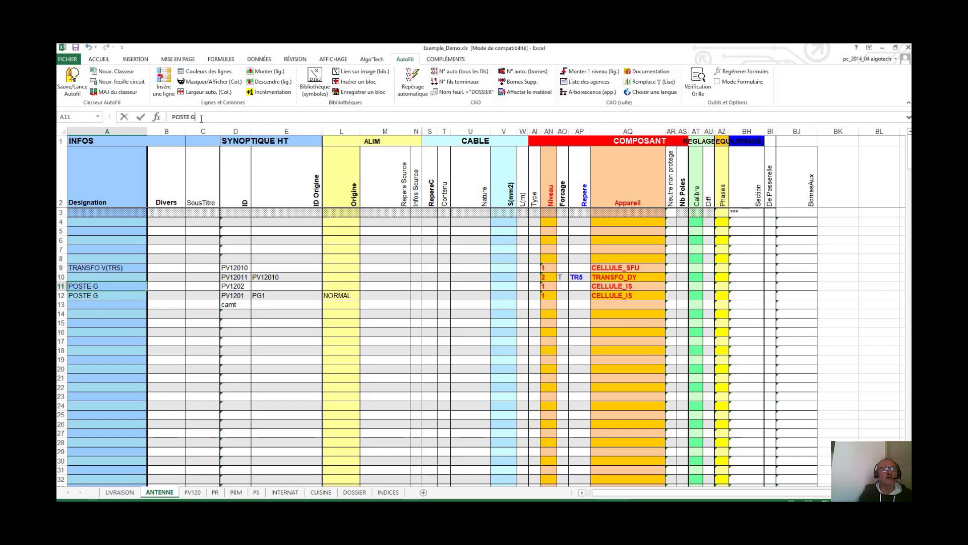
Step: Set the ID Origine of row 12 to PG3, its ID to ANT1, and the ID of row 11 to ANT2
click(267, 295)
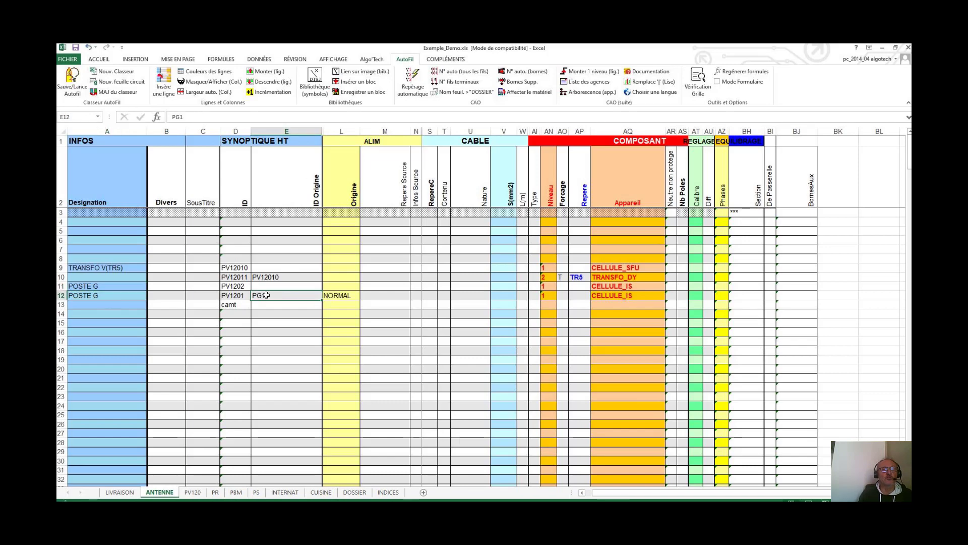
click(192, 117)
text(3)
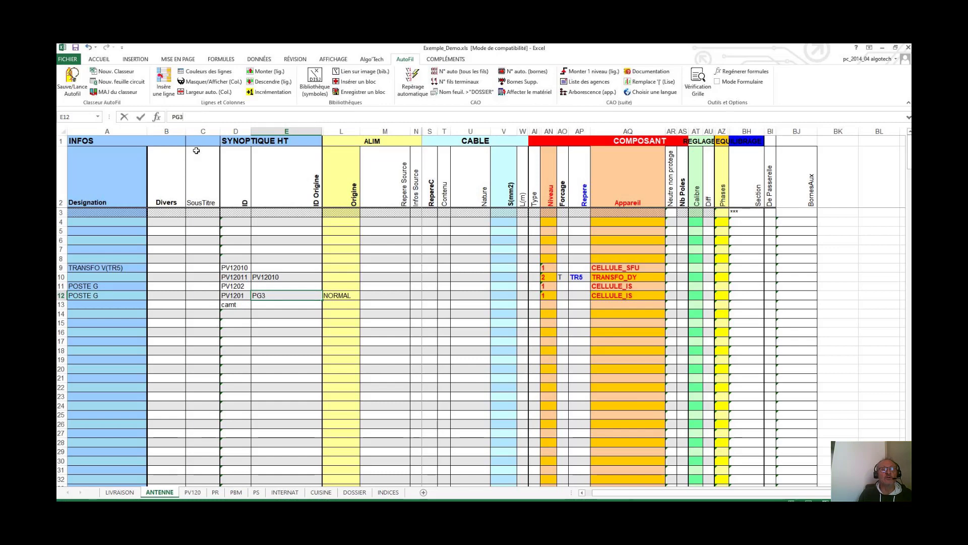
click(234, 299)
text(ANT1)
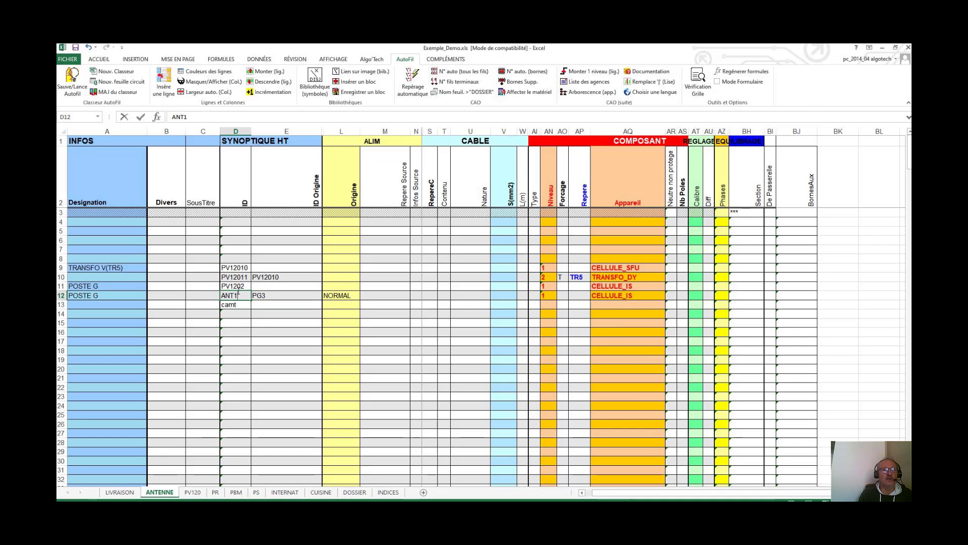
click(239, 286)
text(ANT1)
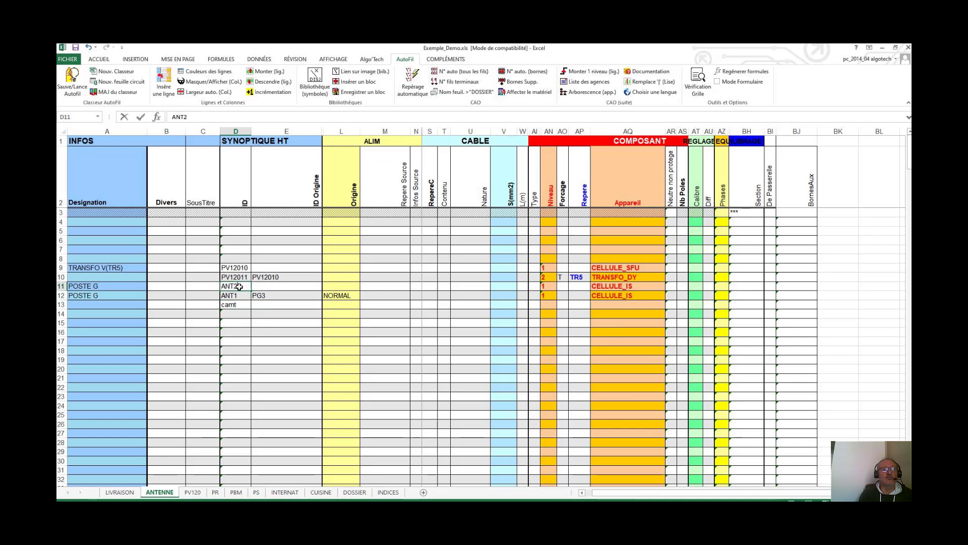
Step: On the LIVRAISON sheet, set the ID Origine of the POSTE ANTENNE cell in row 5 to ANT2
click(126, 492)
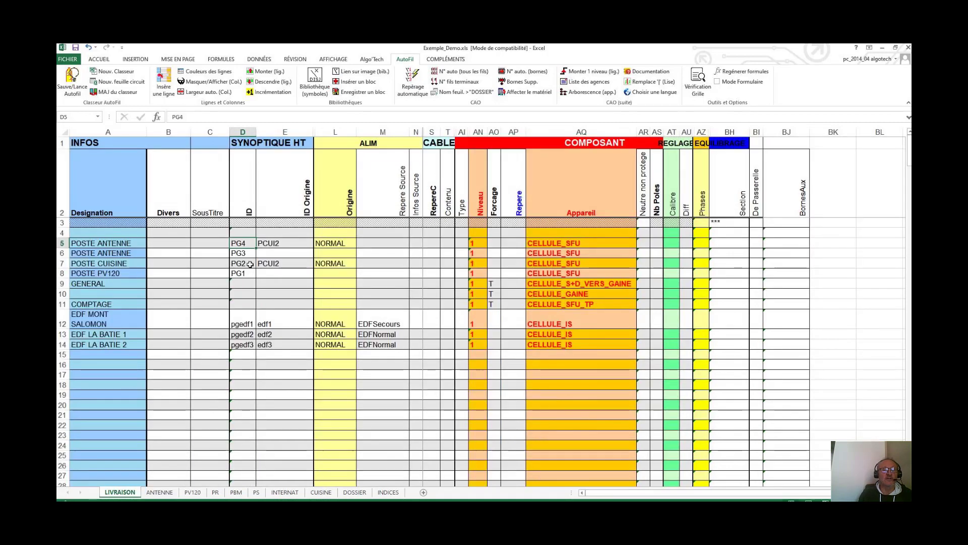
click(266, 243)
text(ANT2)
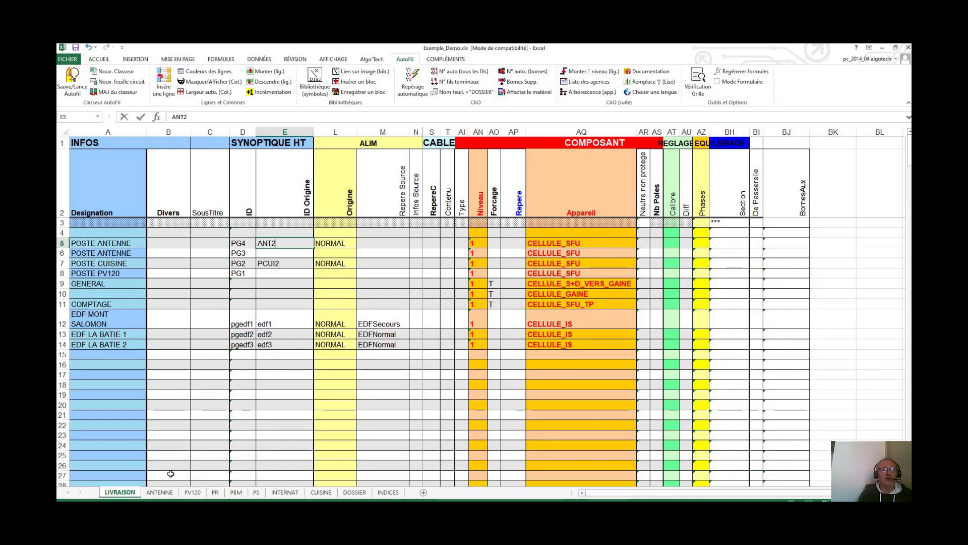
click(159, 492)
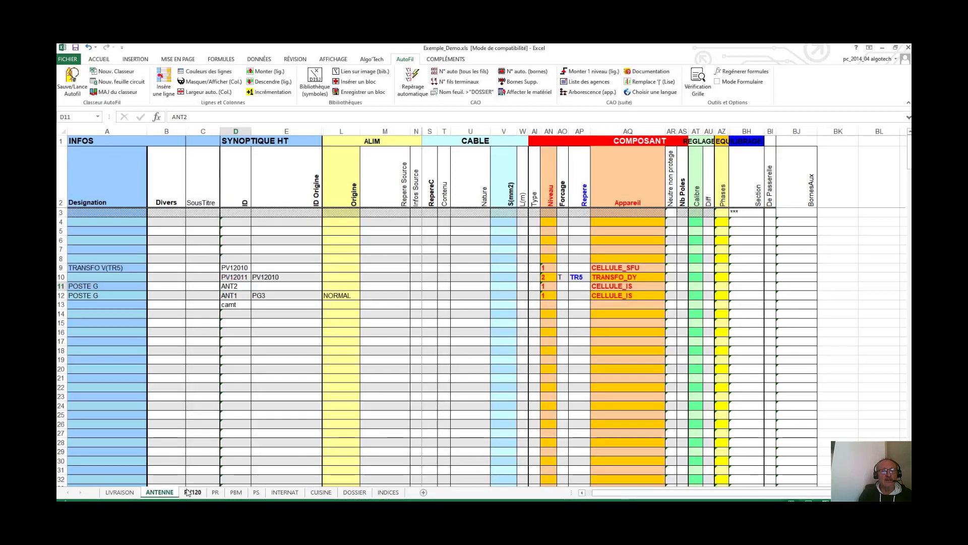
Step: Create another copy of the PV120 sheet and place it before PV120 in the workbook
right_click(190, 491)
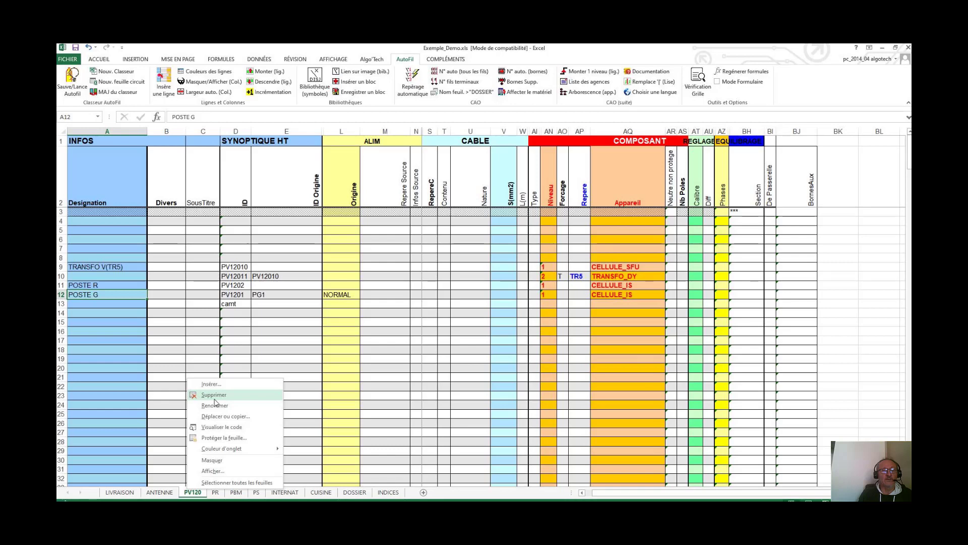
click(215, 417)
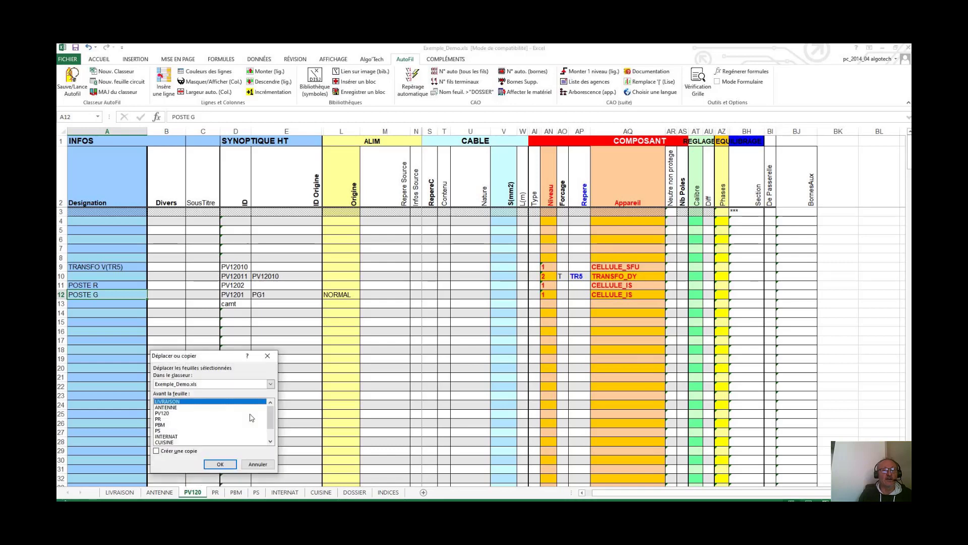
click(162, 413)
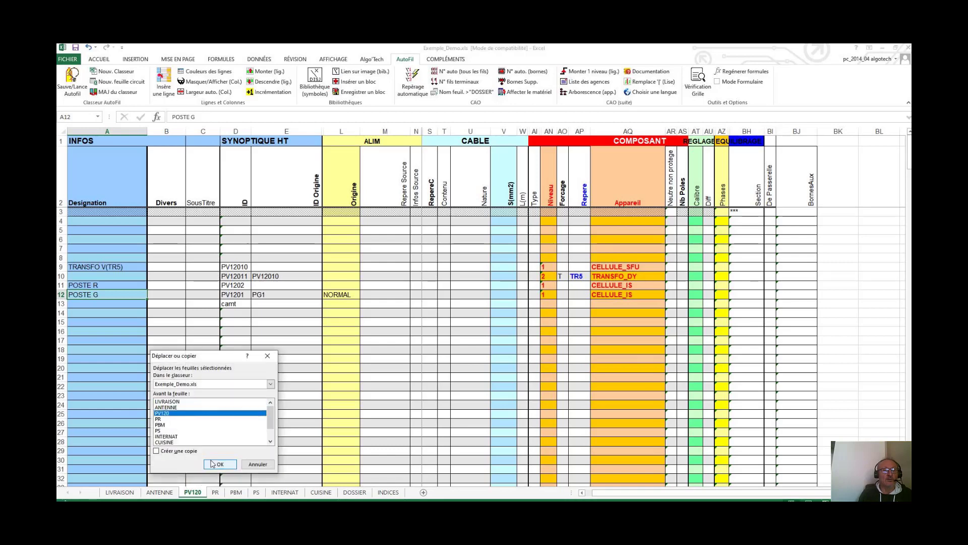
click(179, 451)
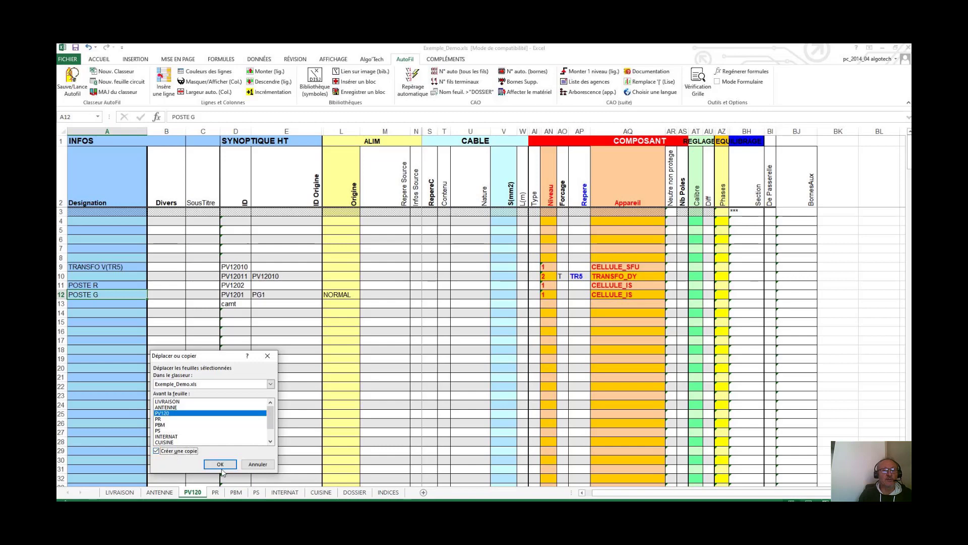
click(220, 465)
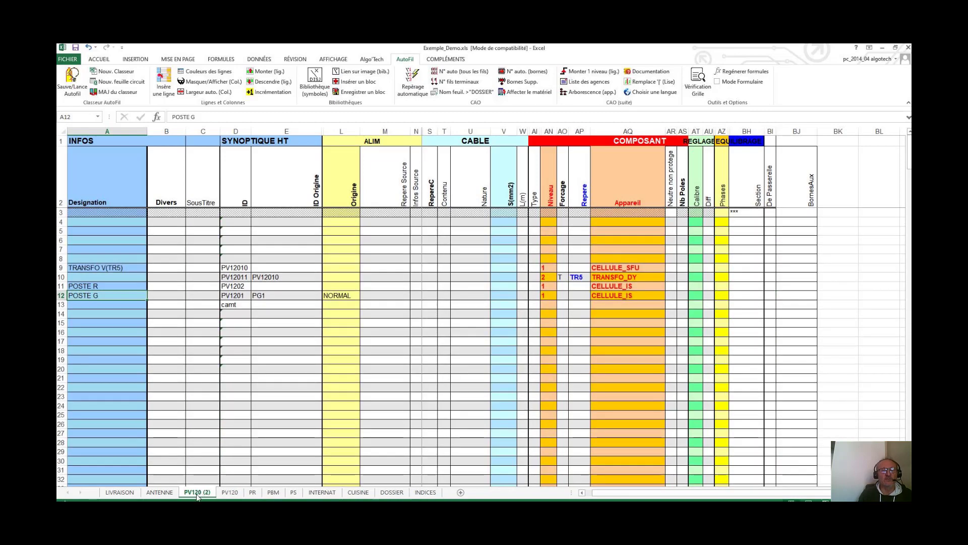
Step: Rename the new copy of the PV120 sheet as TEST
right_click(196, 496)
click(224, 414)
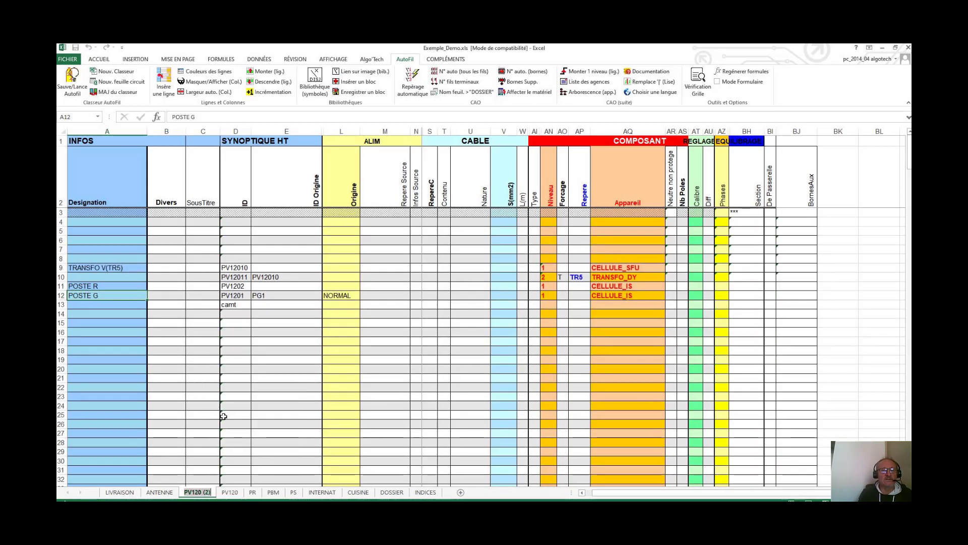
text(TEST)
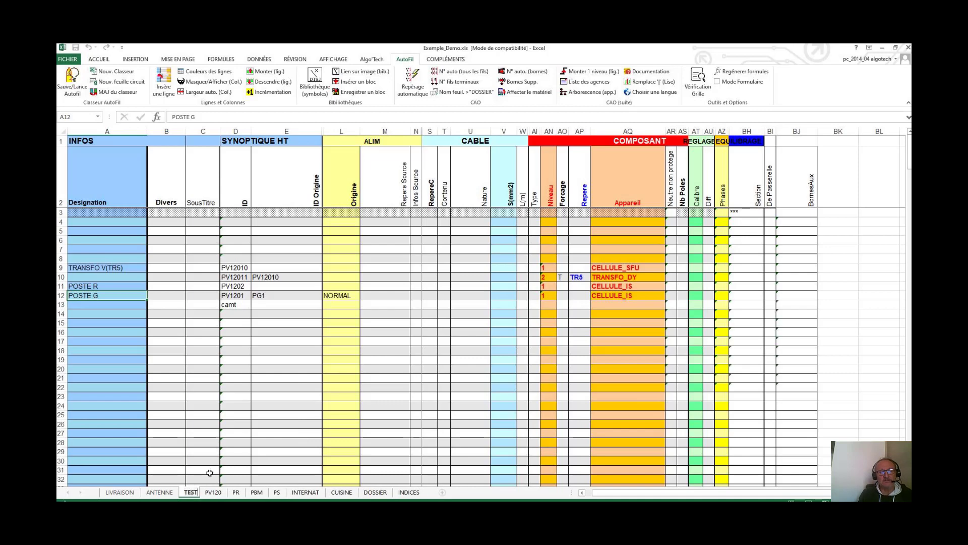
click(119, 480)
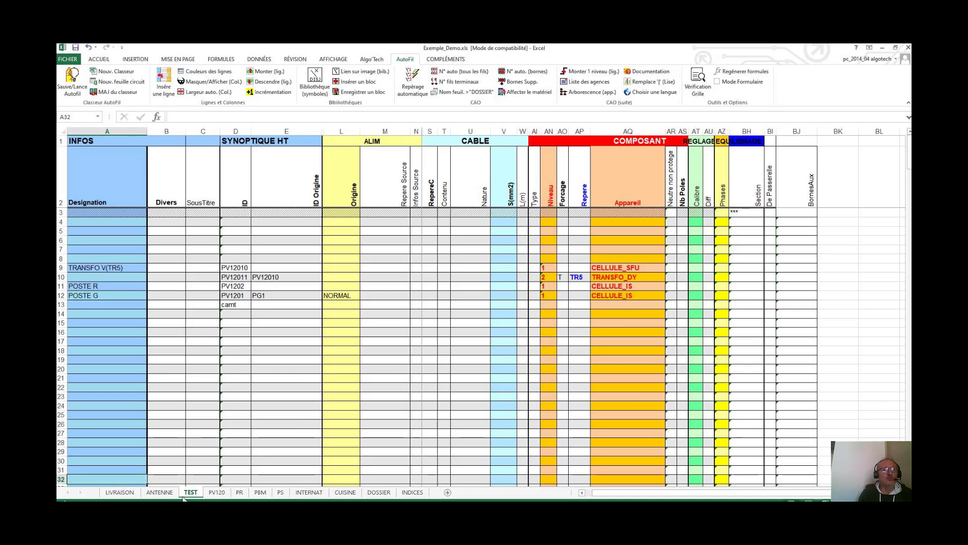
Step: On the TEST sheet, set the ID of the POSTE G cell to TEST1 and the ID of the POSTE R cell to TEST2
click(98, 296)
click(264, 296)
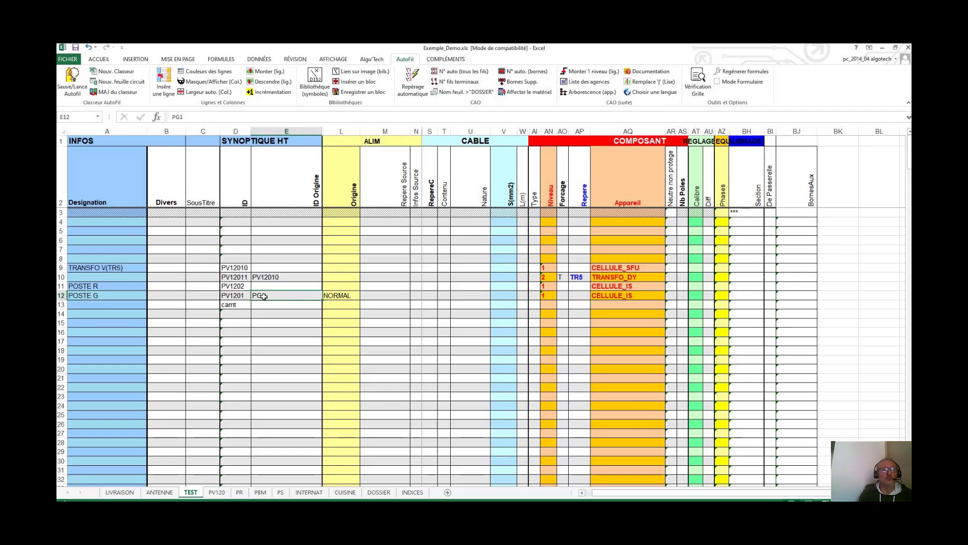
click(235, 297)
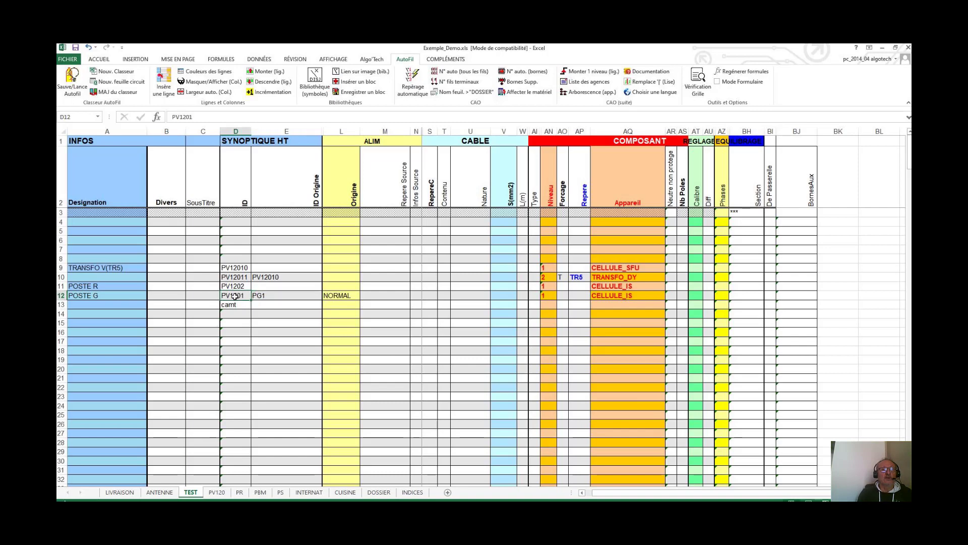
text(TEST1)
click(242, 286)
text(TEST1)
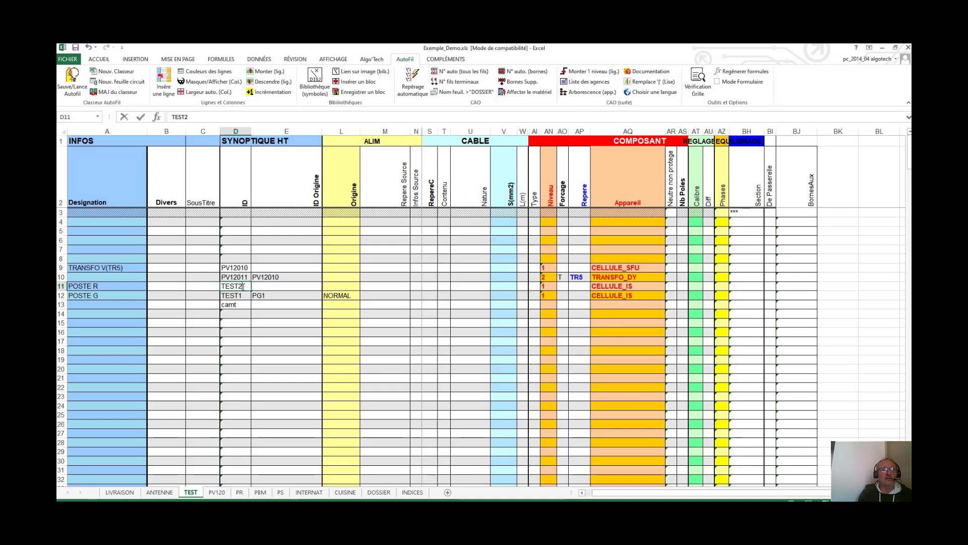
Step: On the PV120 sheet, set the ID Origine of the POSTE G cell in row 12 to TEST2
click(226, 497)
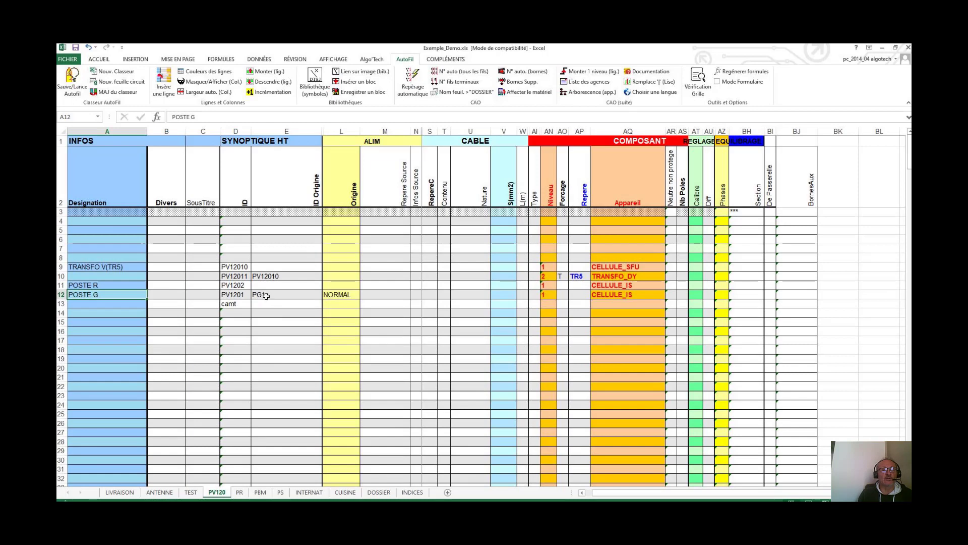
click(267, 296)
text(TEST2)
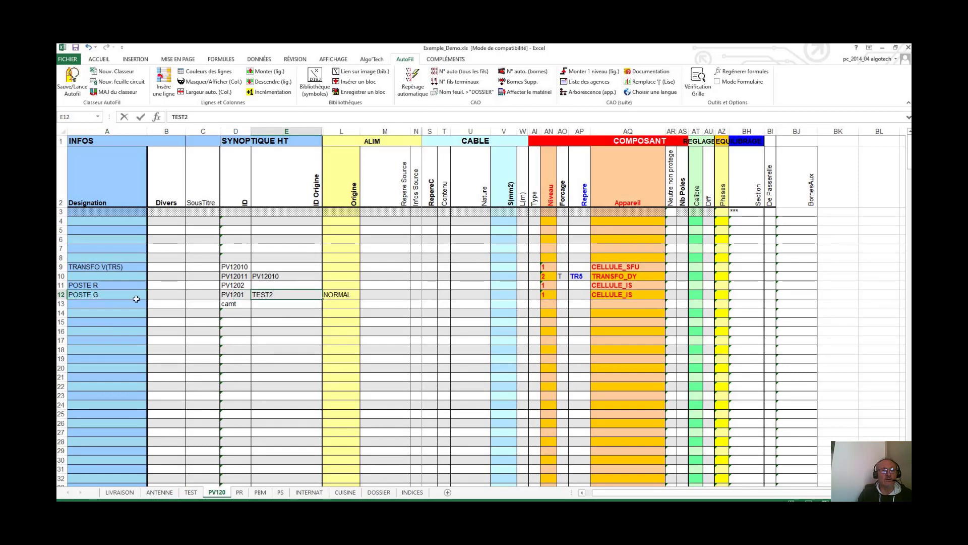
Step: Change the row 12 designation on the PV120 sheet to POSTE TEST
click(111, 297)
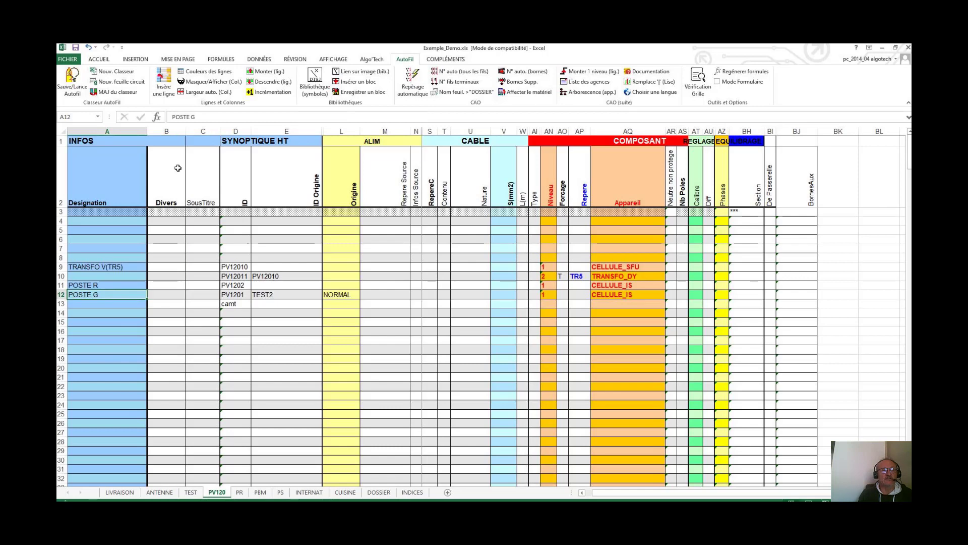
click(207, 117)
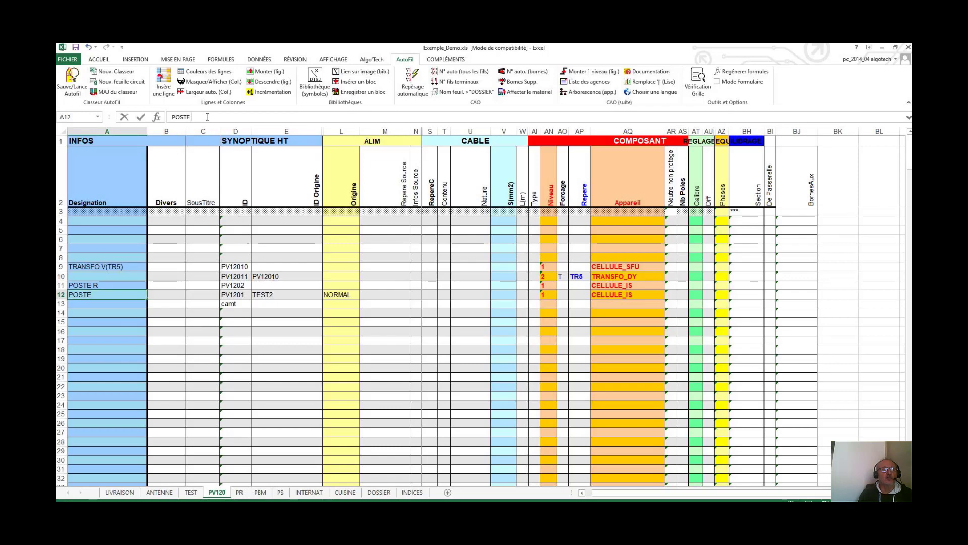
key(BackSpace)
text(TEST)
click(109, 387)
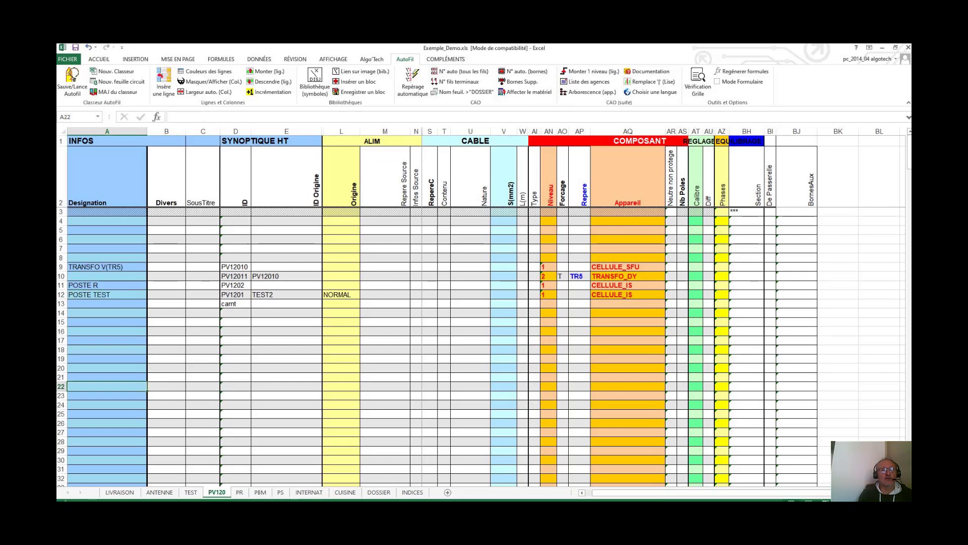
Step: On the LIVRAISON sheet, change the designation of the POSTE PV120 cell in row 8 to POSTE TEST
click(192, 492)
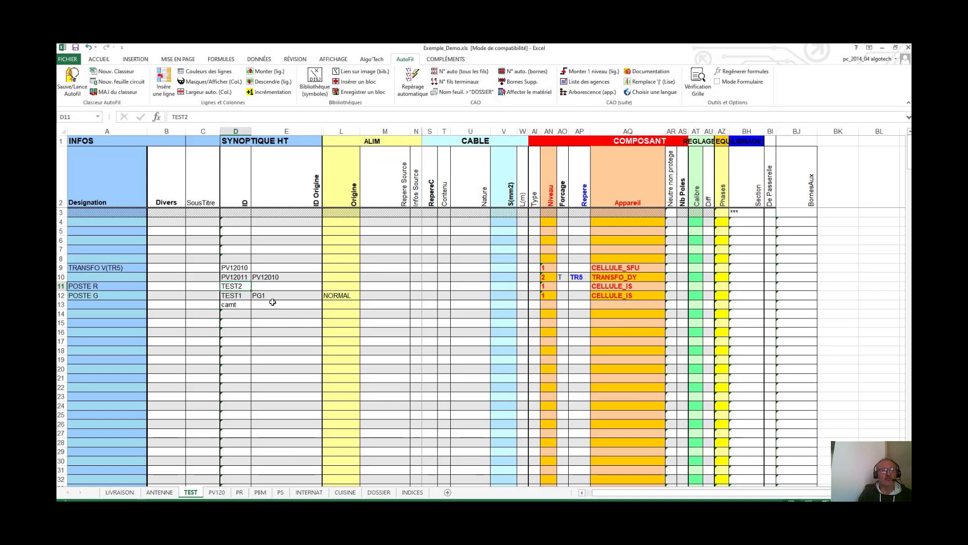
click(216, 492)
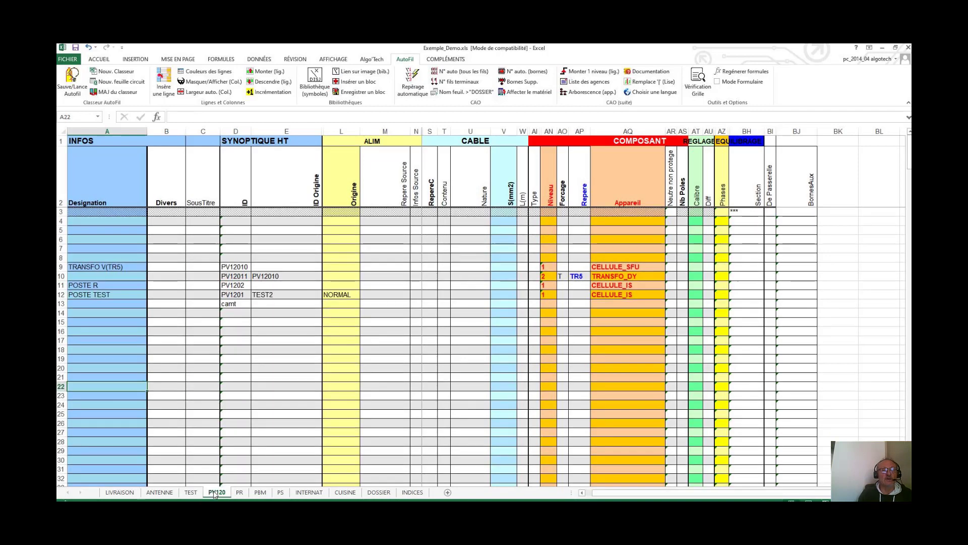
click(353, 494)
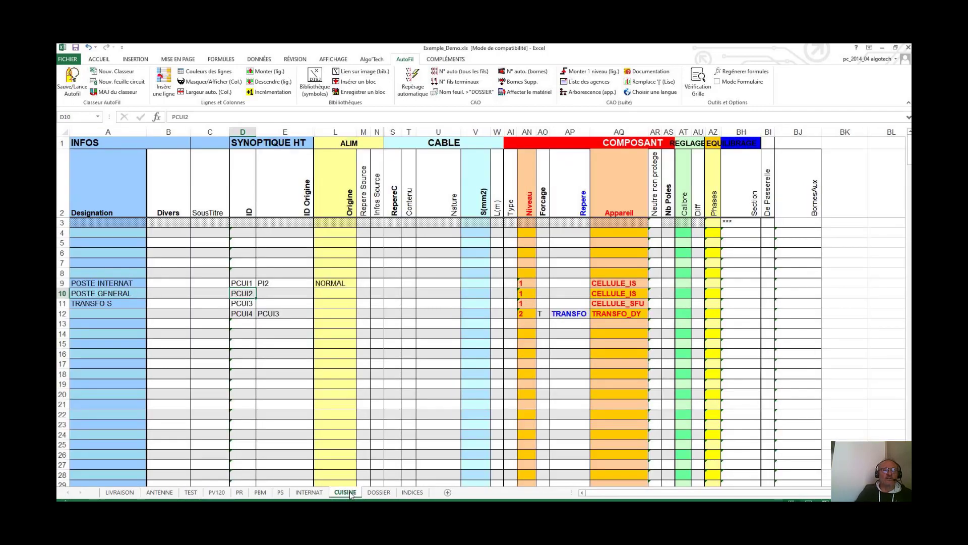
click(133, 493)
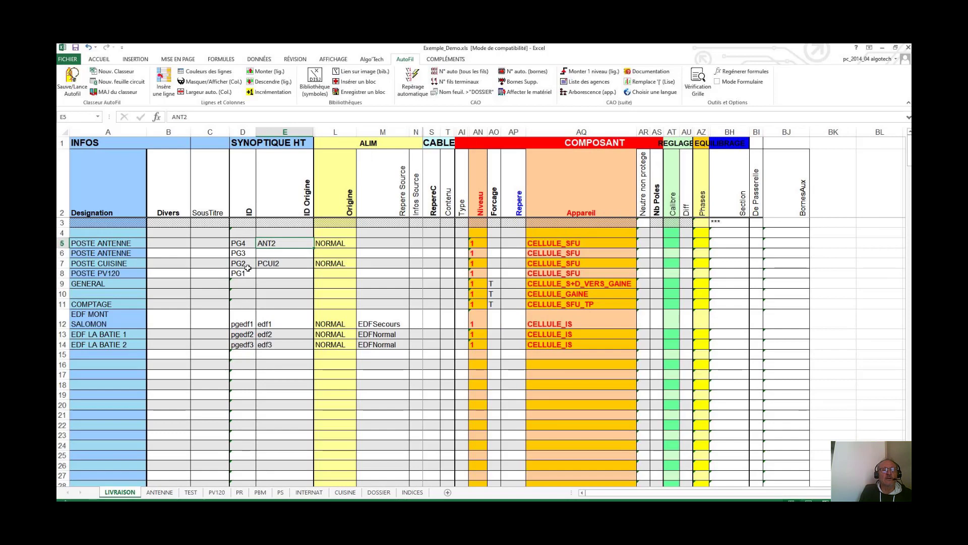
click(119, 273)
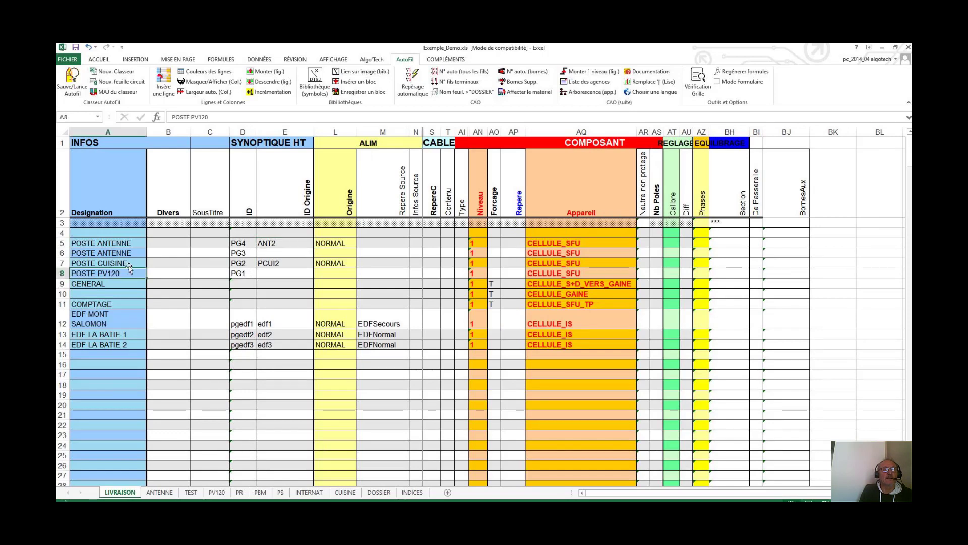
click(208, 117)
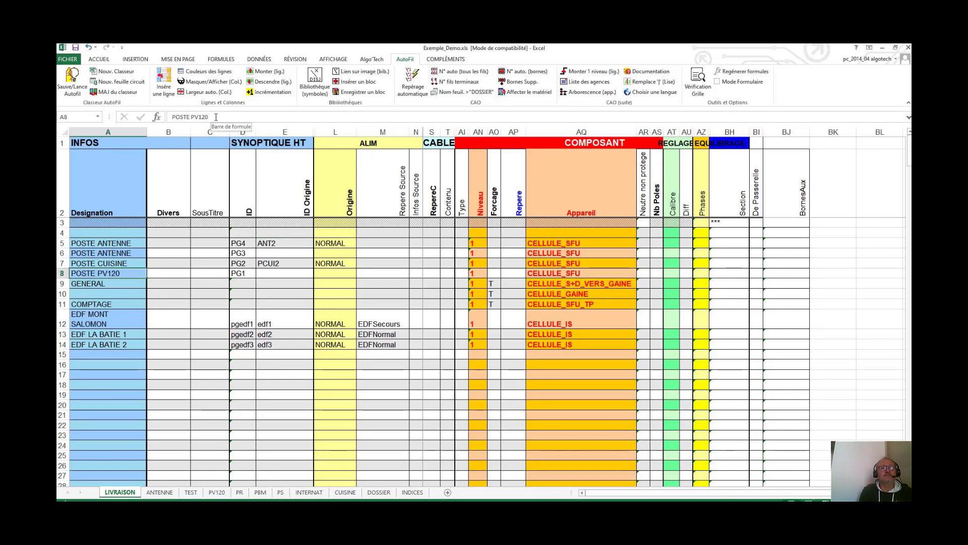
key(BackSpace)
key(BackSpace)
key(BackSpace)
key(BackSpace)
key(BackSpace)
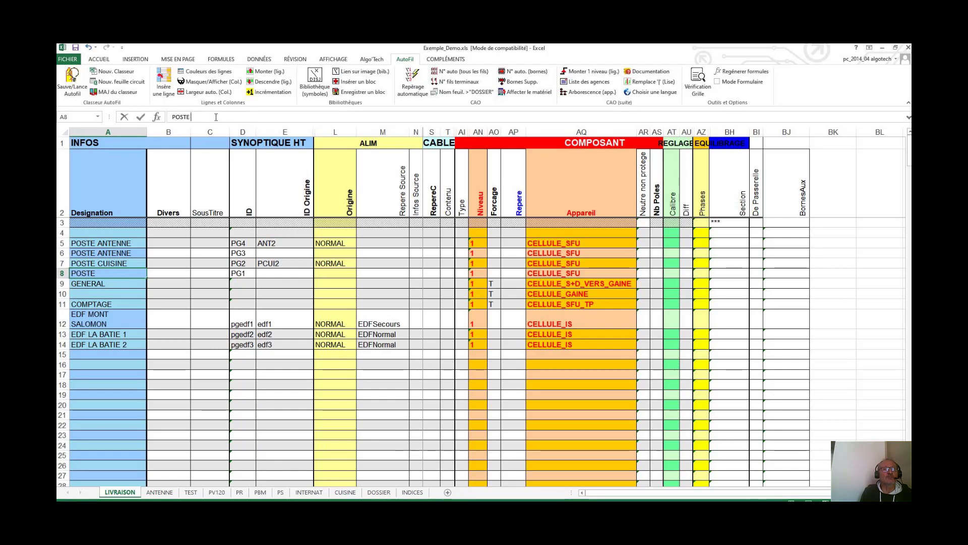
text(TEST)
click(156, 292)
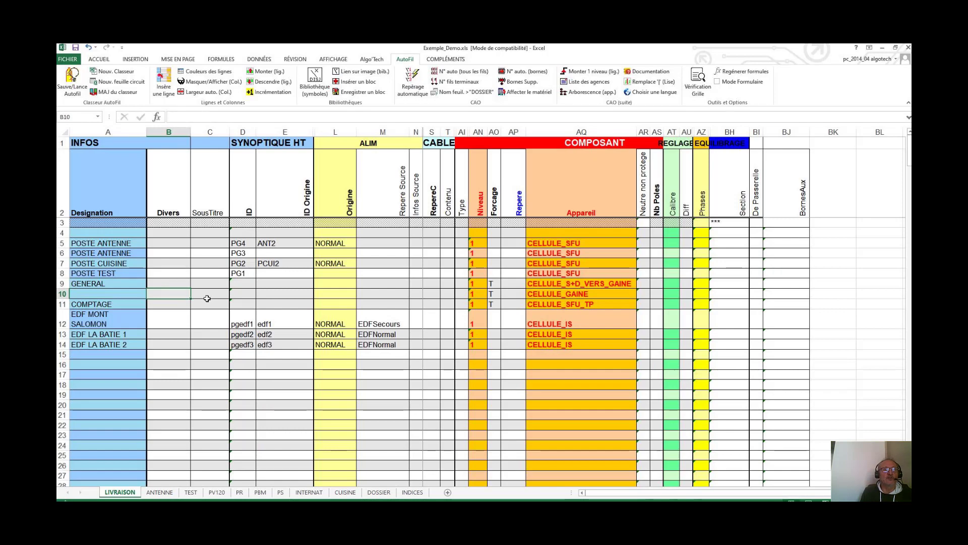
click(191, 492)
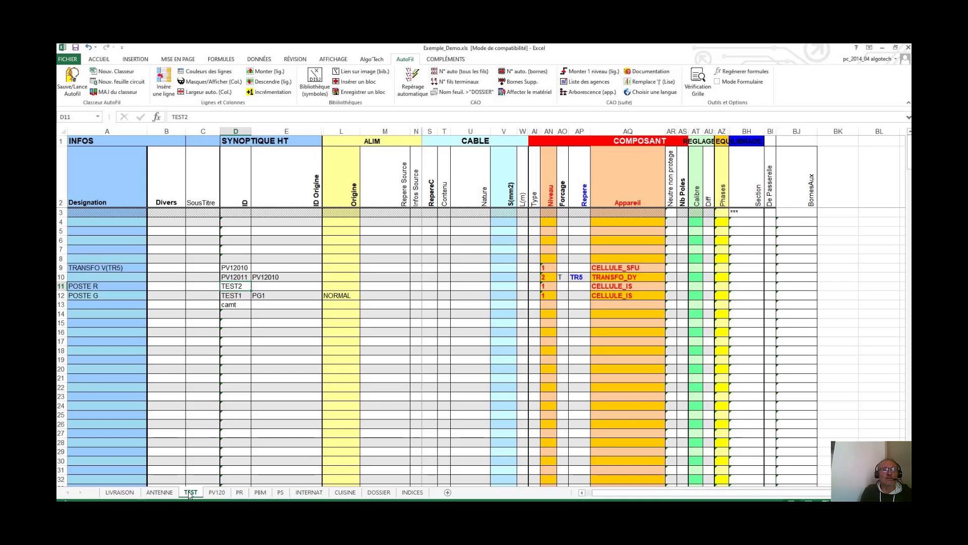
click(216, 492)
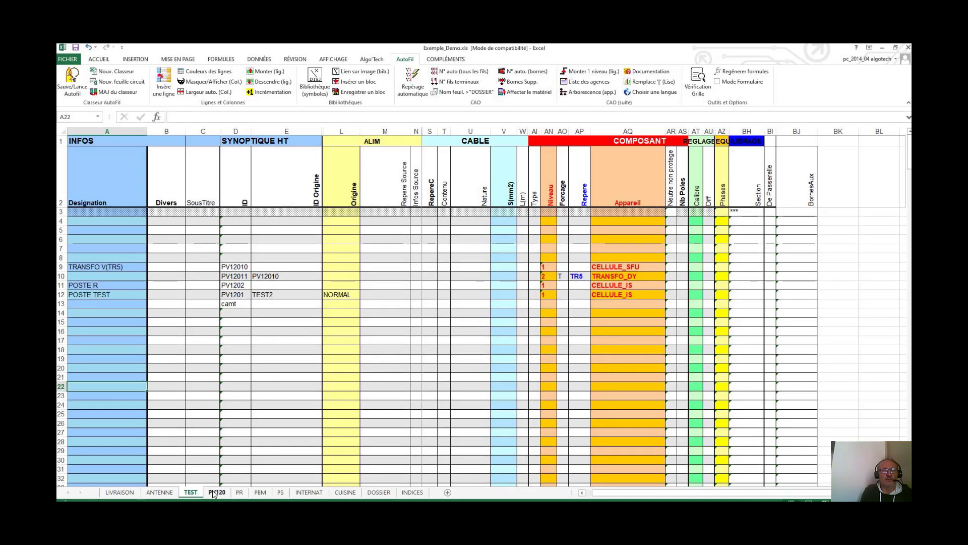
Step: On the DOSSIER sheet, insert two blank rows above PV120 across the folio title and synoptic position tables, shifting cells down
click(239, 492)
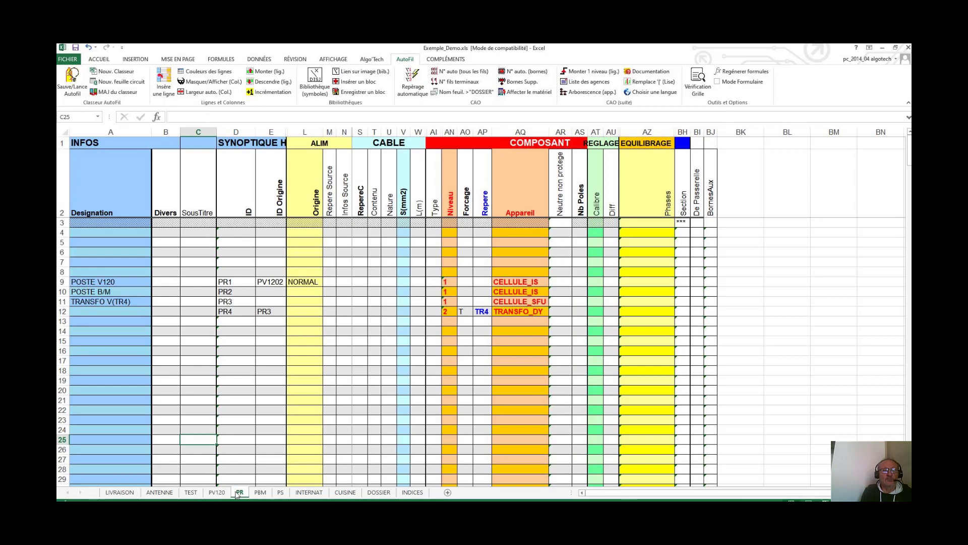
click(379, 492)
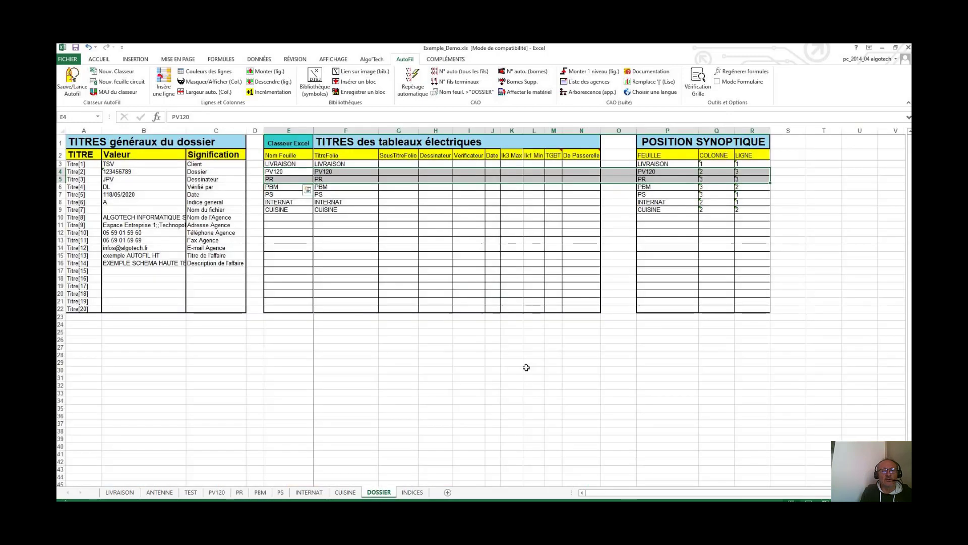
right_click(283, 172)
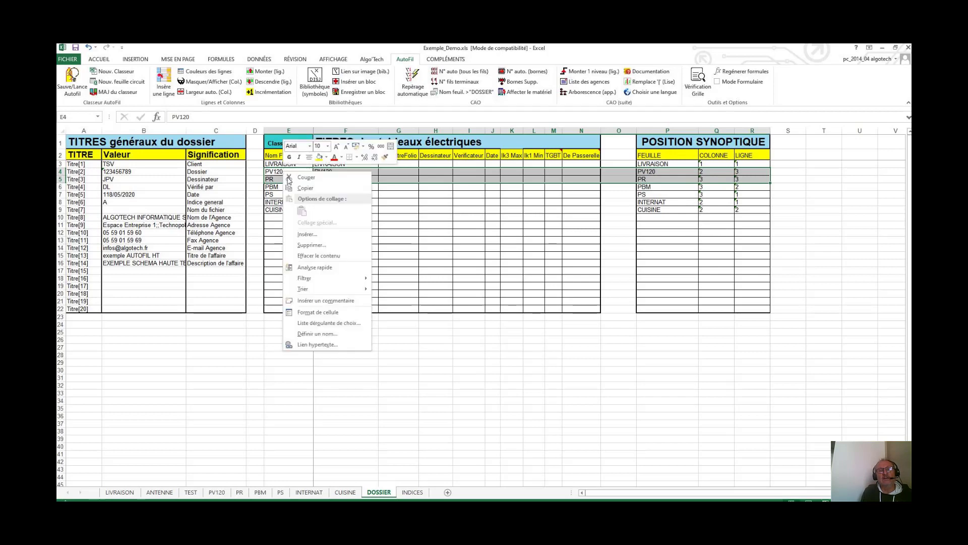
click(307, 234)
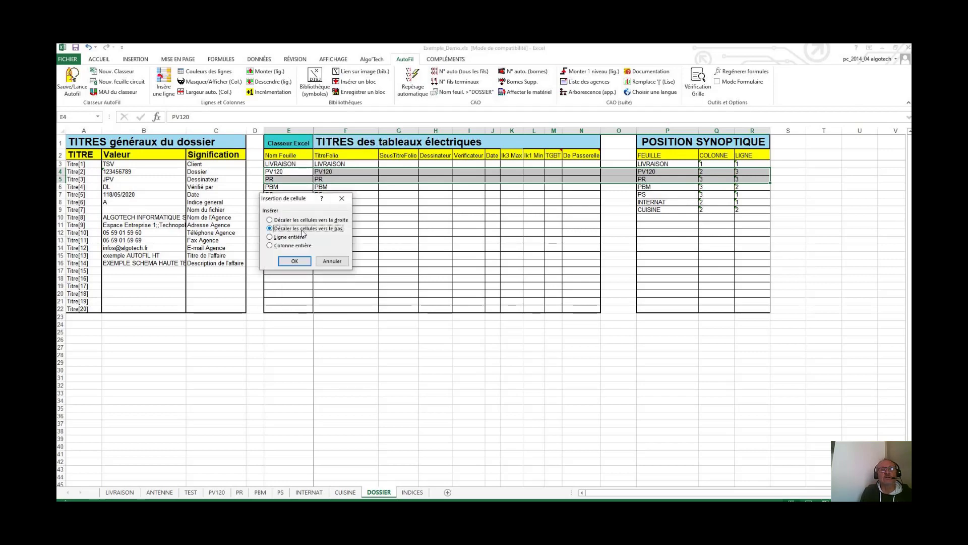
click(295, 260)
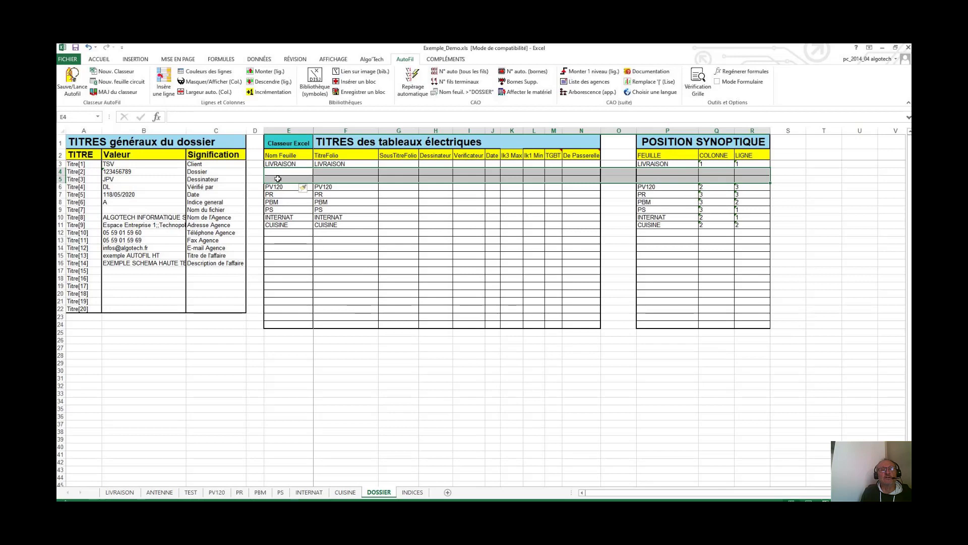
Step: Fill the two blank rows' Nom Feuille and TitreFolio with ANTENNE in row 4 and TEST in row 5
click(278, 172)
text(ANTENNE)
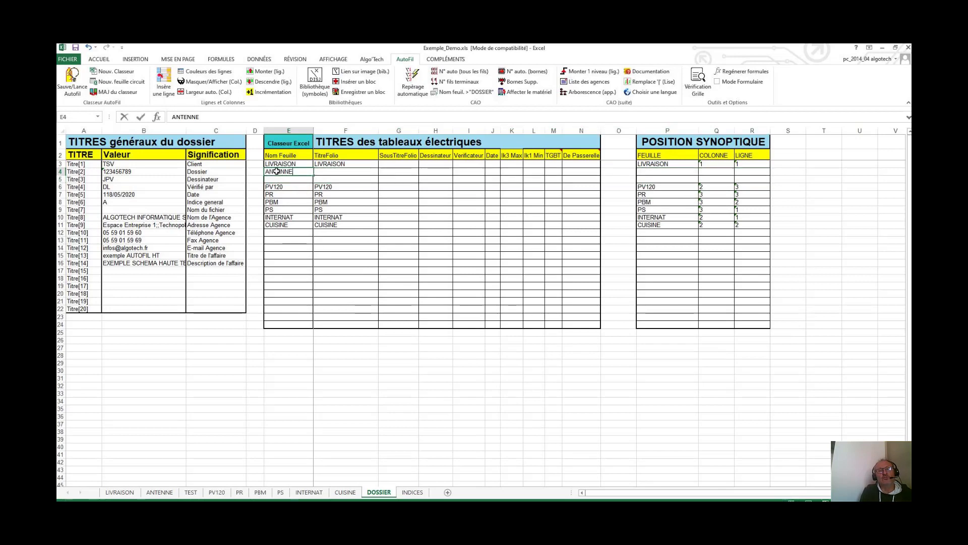
click(323, 172)
text(A)
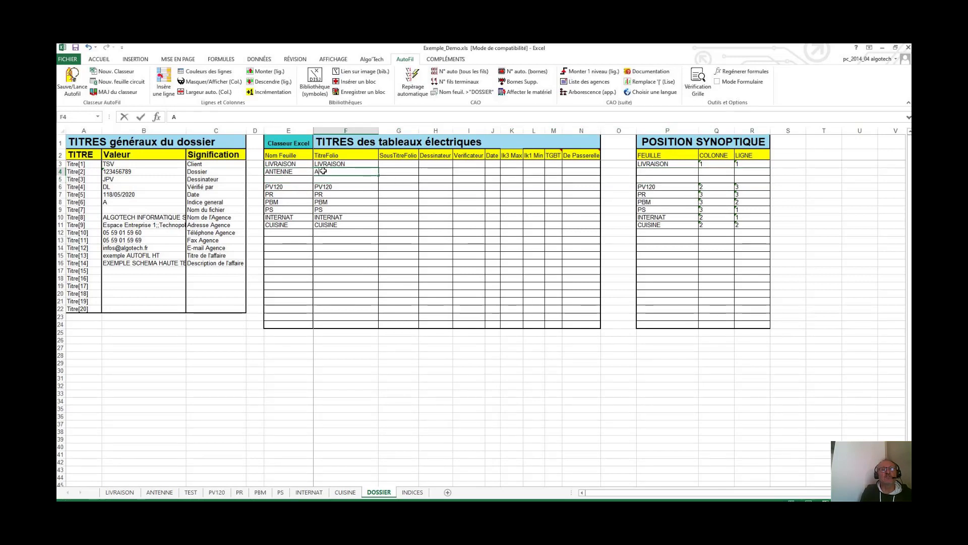
text(NTENNE)
click(282, 179)
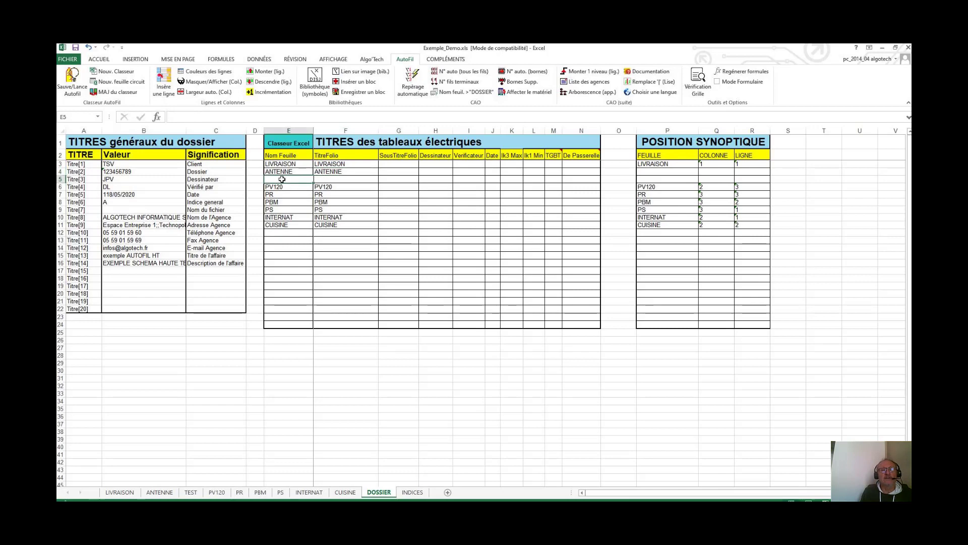
text(TEST)
click(327, 176)
text(TEST)
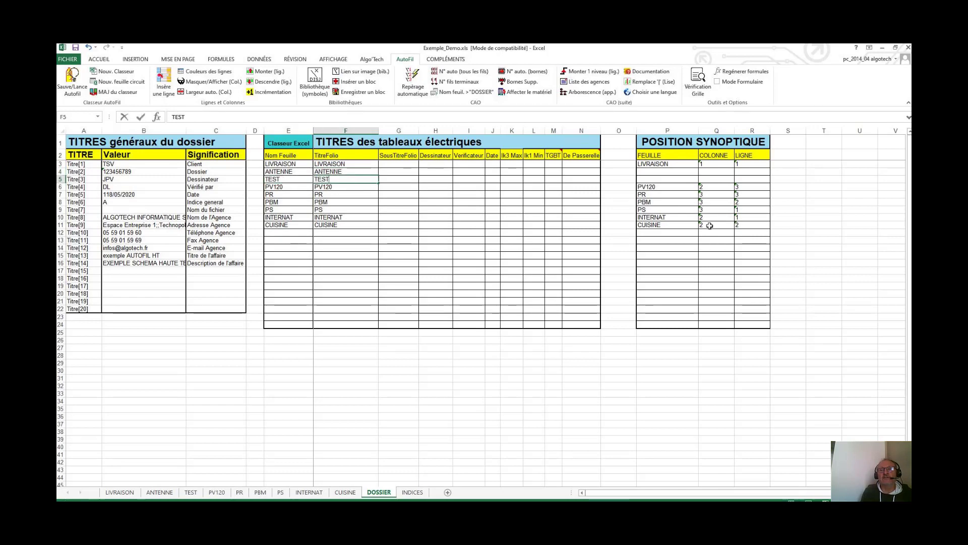
Step: In row 4 of the POSITION SYNOPTIQUE table, place the ANTENNE sheet at column 1, line 2
click(655, 171)
text(AN)
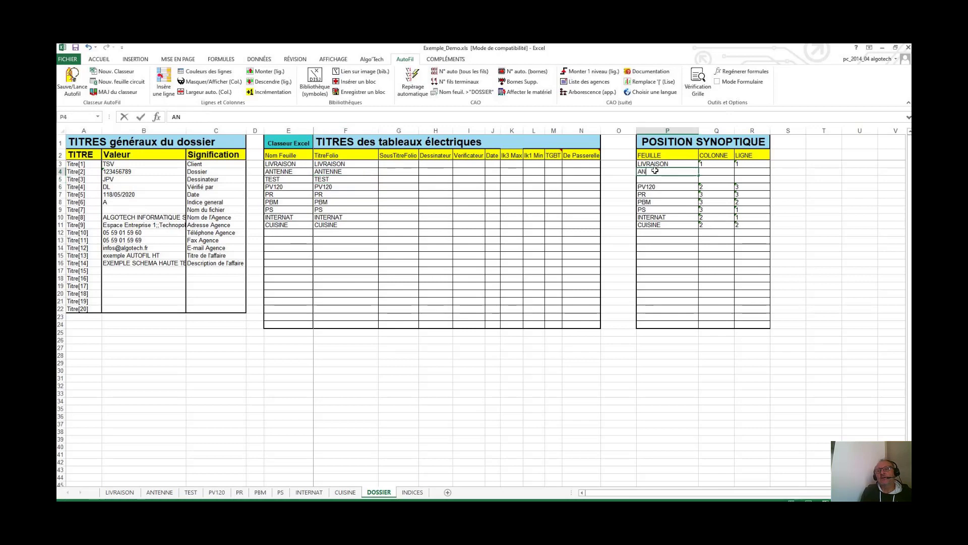
text(TENNE)
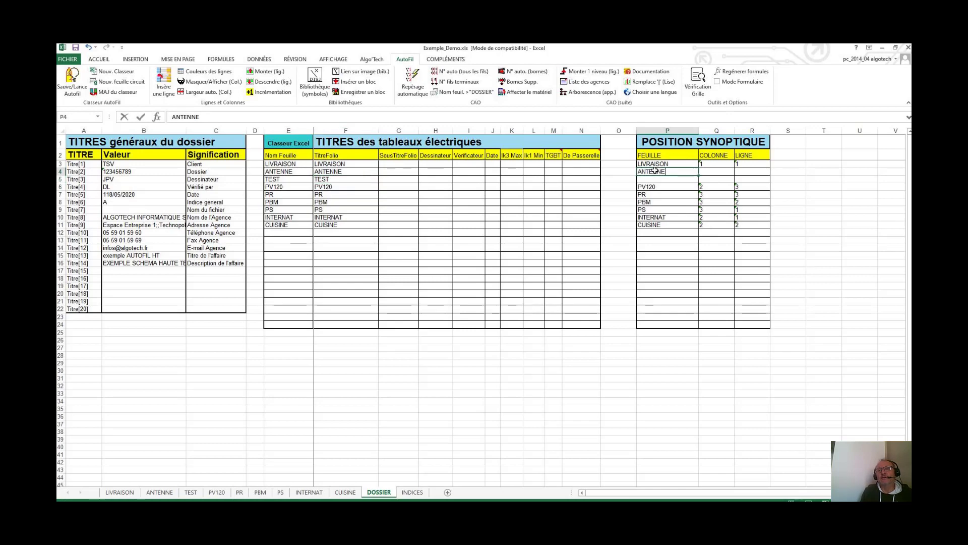
click(716, 170)
text(1)
key(Tab)
text(2)
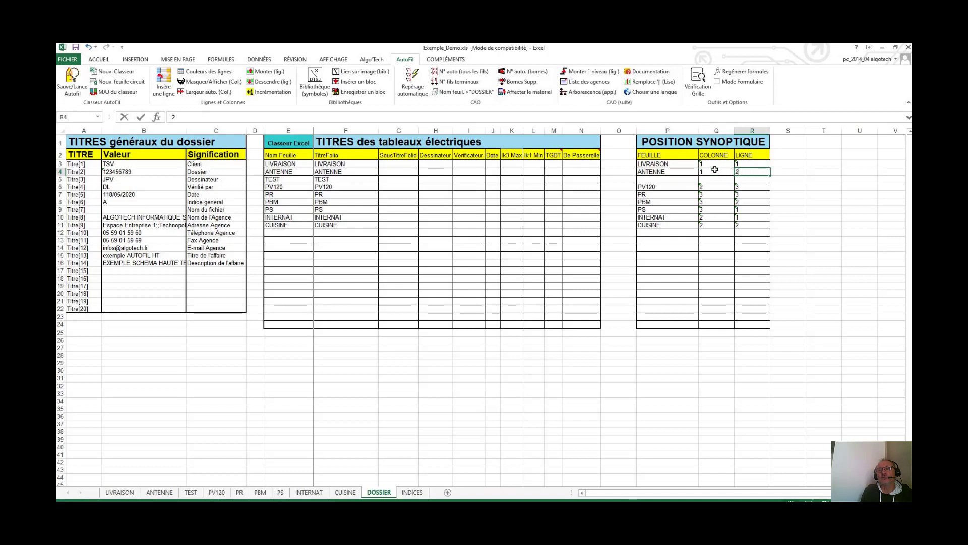
Step: In row 5 of the POSITION SYNOPTIQUE table, place the TEST sheet at column 1, line 3
click(709, 178)
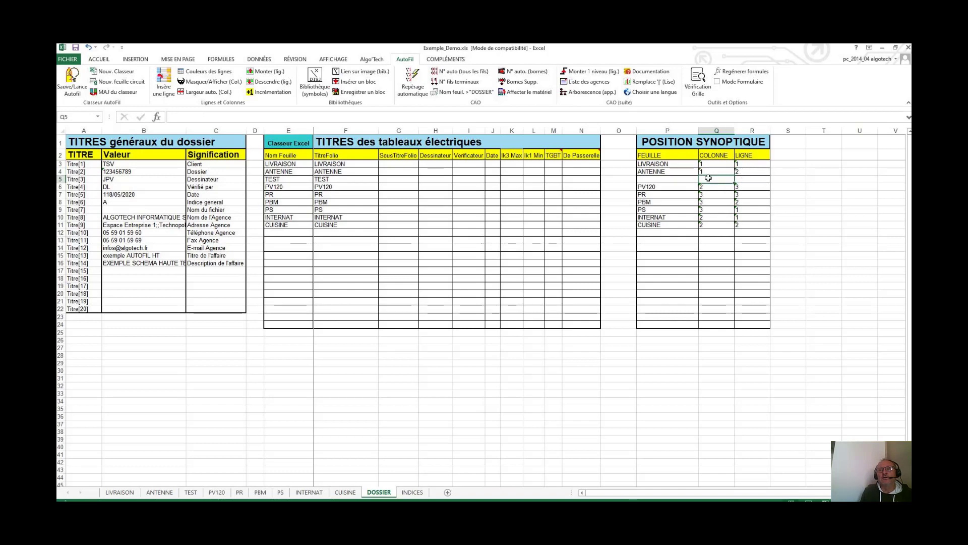
text(1)
key(Tab)
text(3)
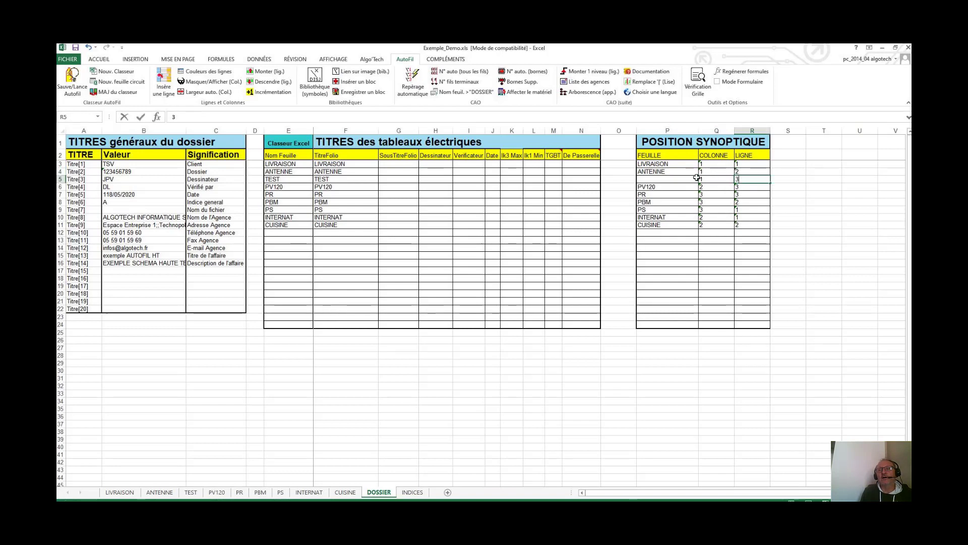
click(669, 177)
text(TES)
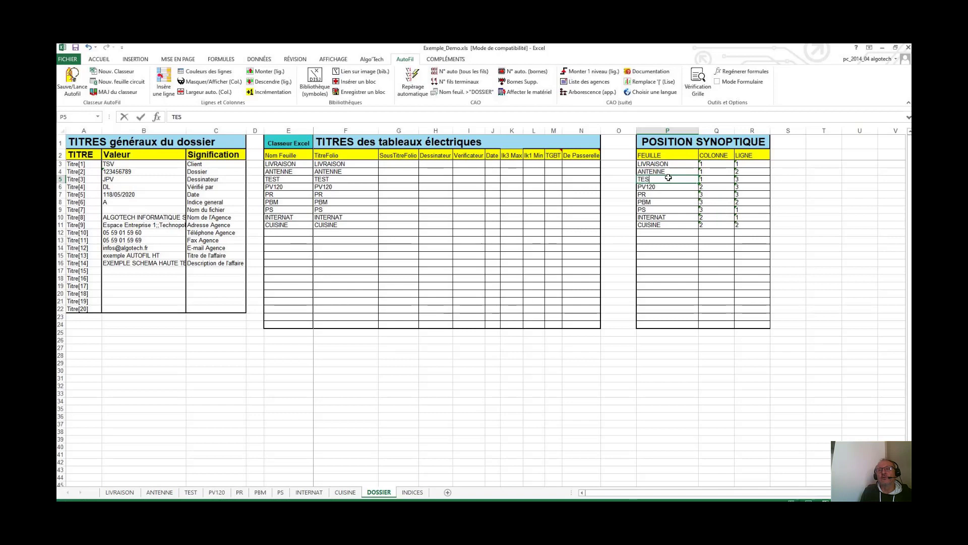
text(T)
click(508, 233)
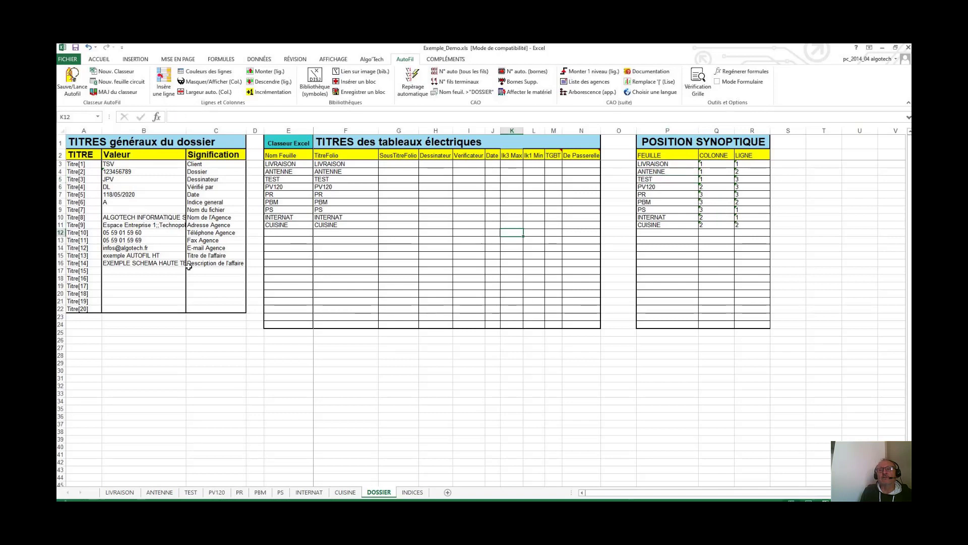
Step: Save the workbook, switch to Pack'Elec and regenerate the Exemple_Demo folios with AutoFil
click(75, 48)
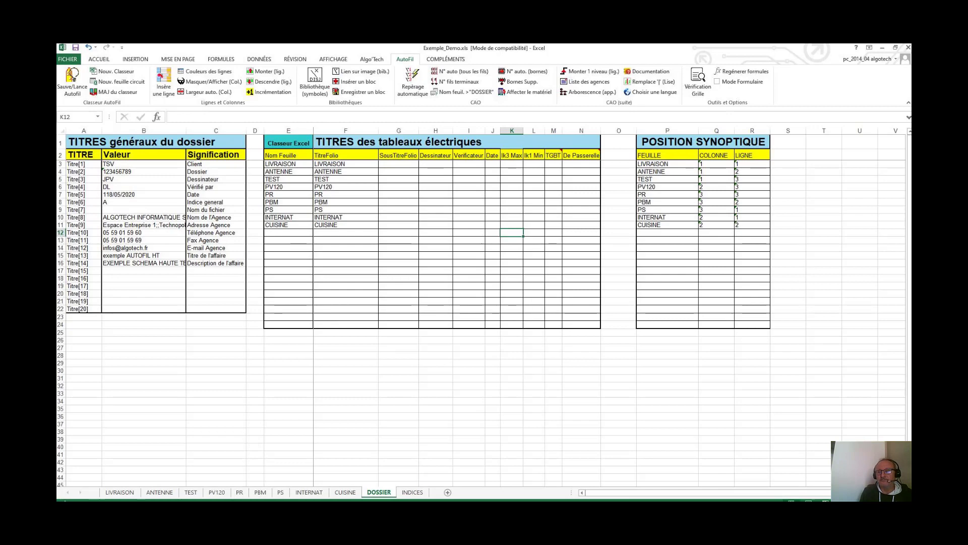
key(alt+Tab)
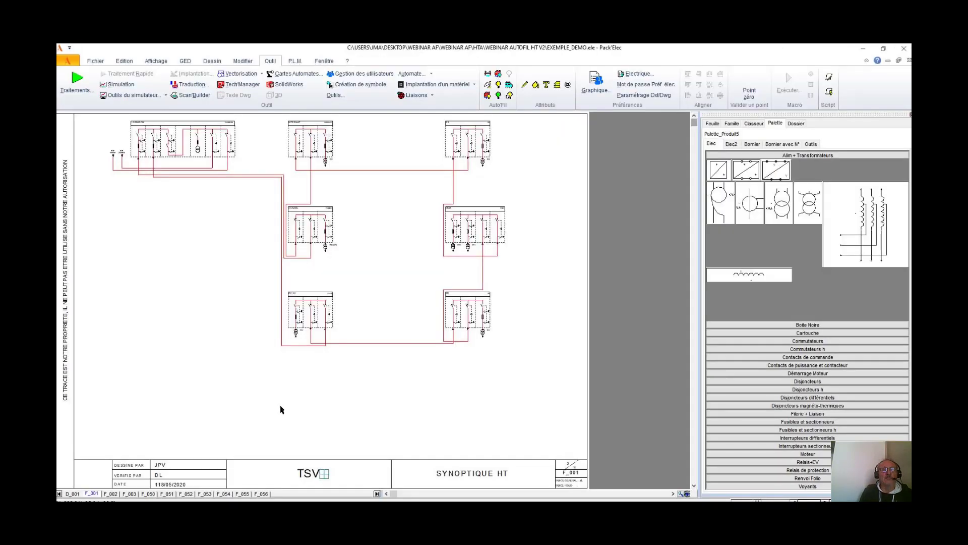
click(499, 85)
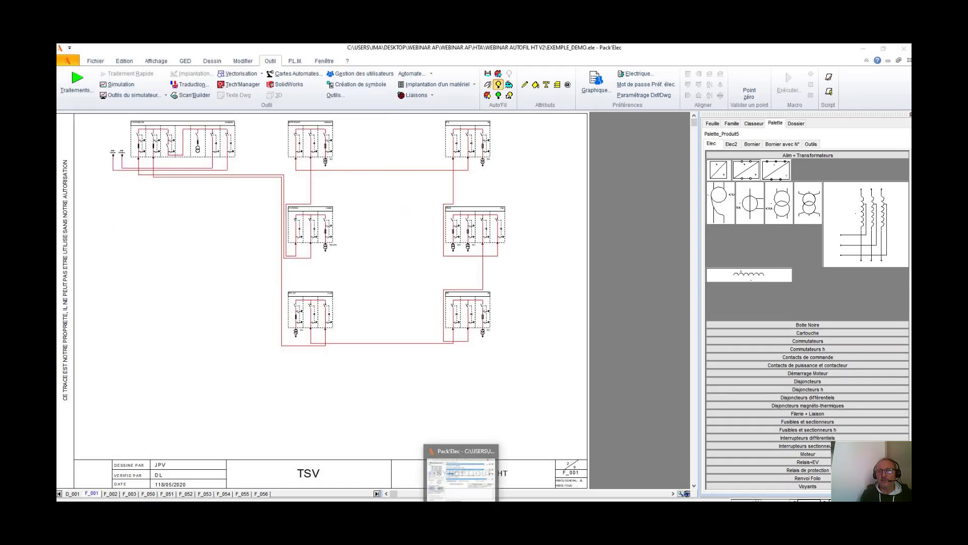
click(452, 496)
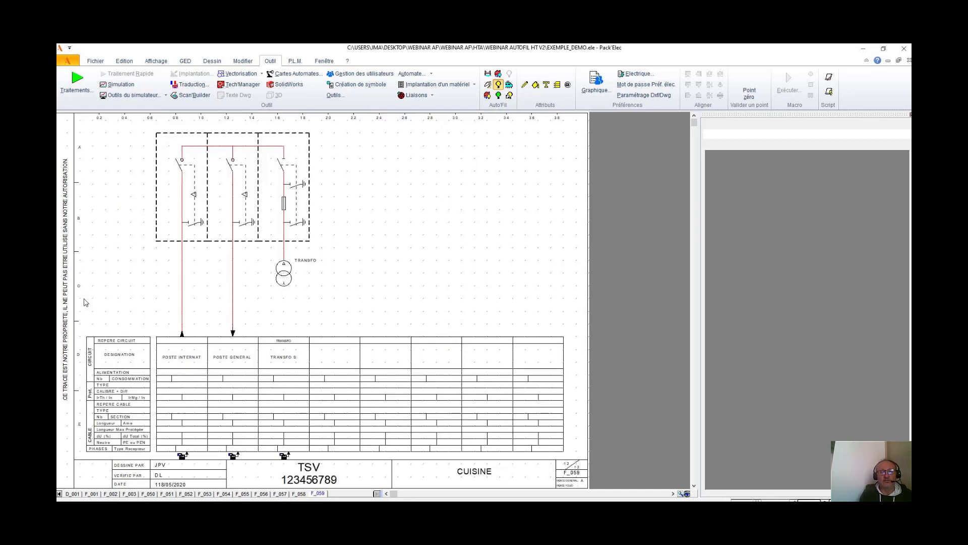
Step: Review the generated substation folios from F_058 back to F_050, including TEST, ANTENNE and LIVRAISON, and the SYNOPTIQUE HT on F_001
click(298, 495)
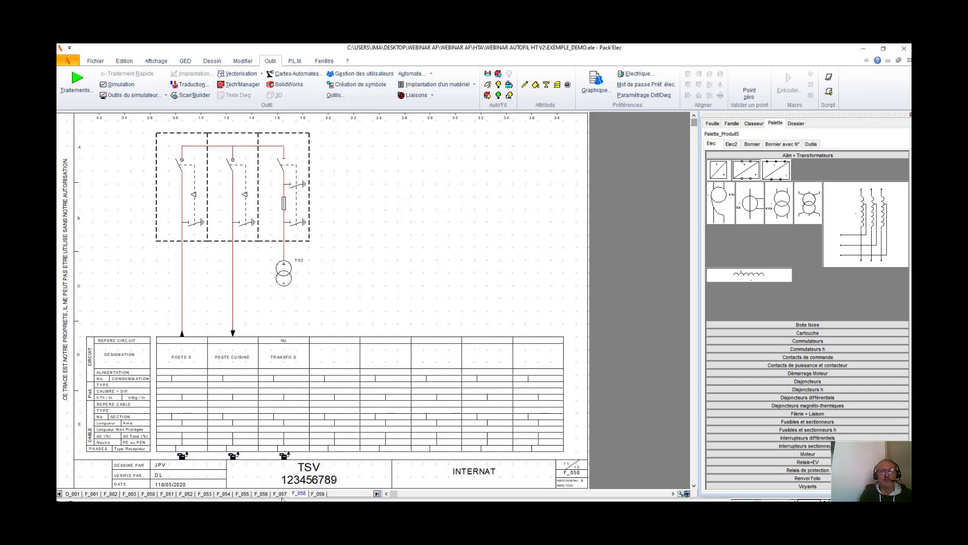
click(280, 494)
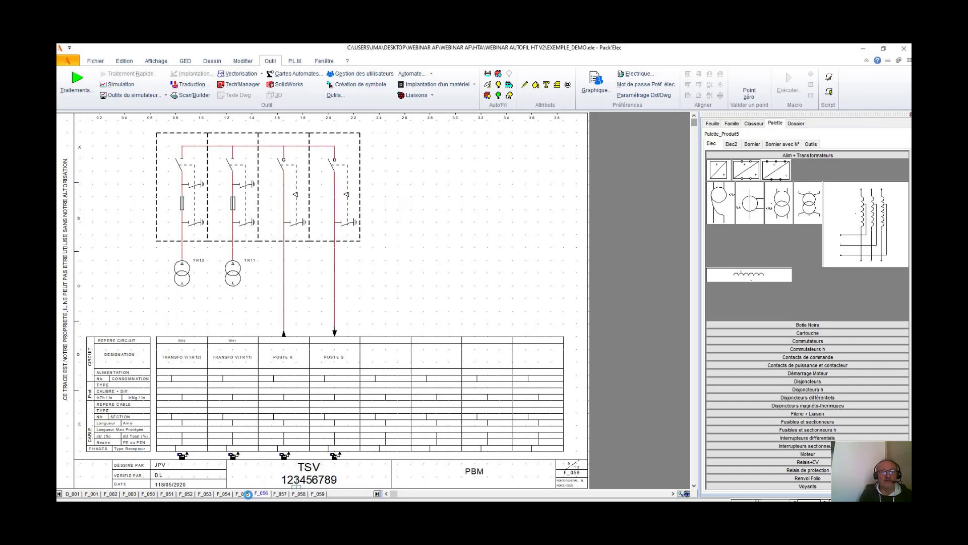
click(233, 494)
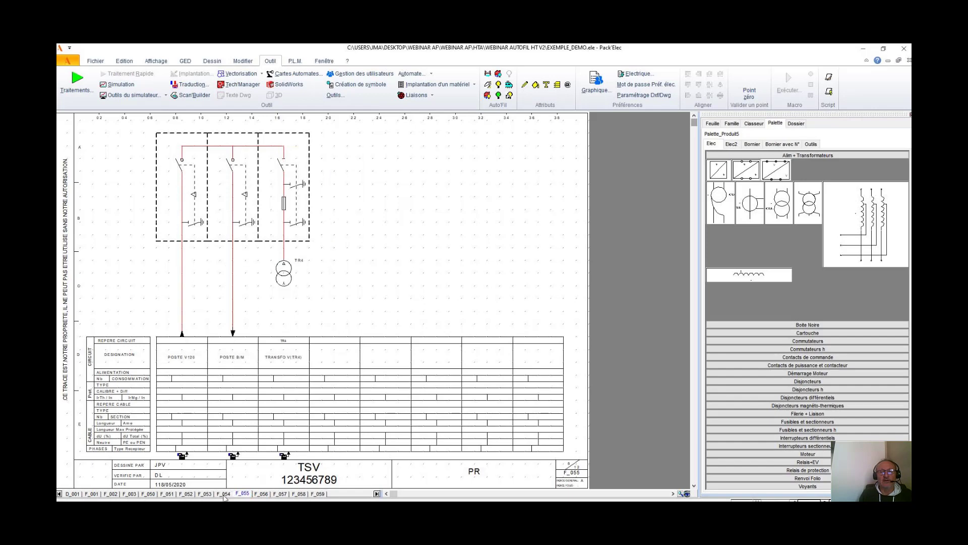
click(224, 494)
click(205, 494)
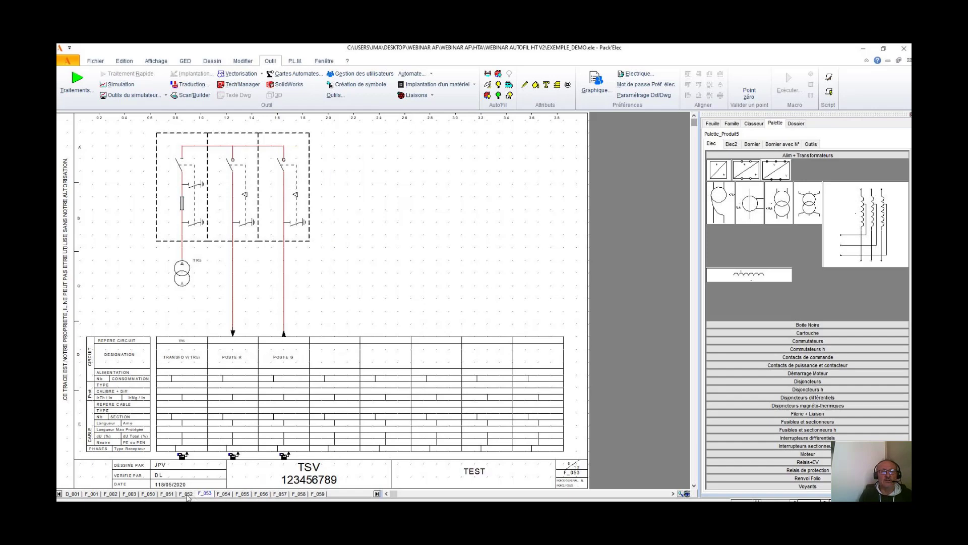
click(186, 494)
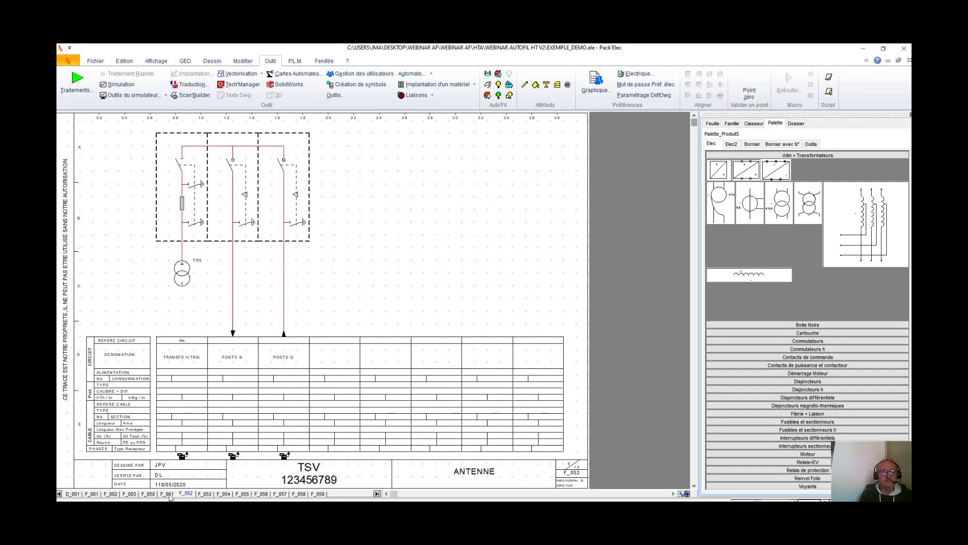
click(169, 495)
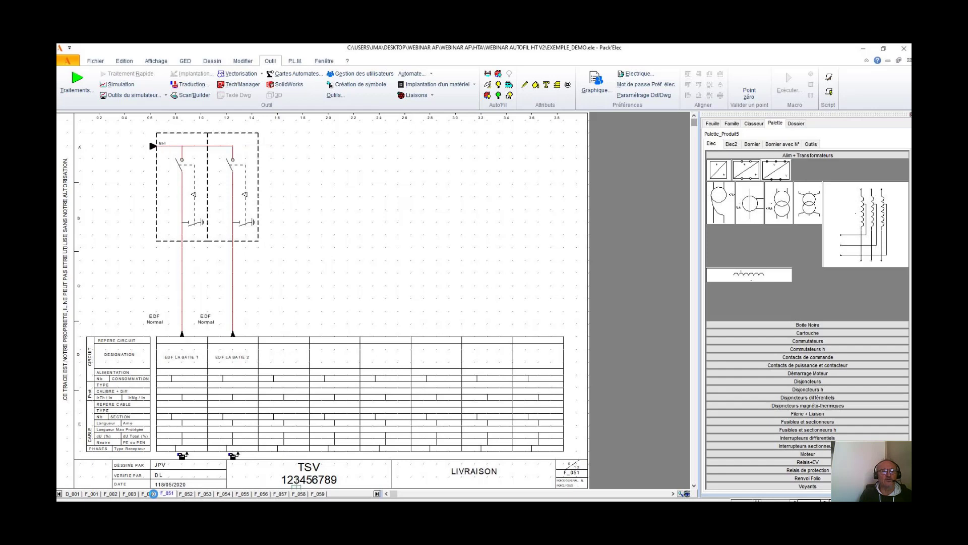
click(153, 494)
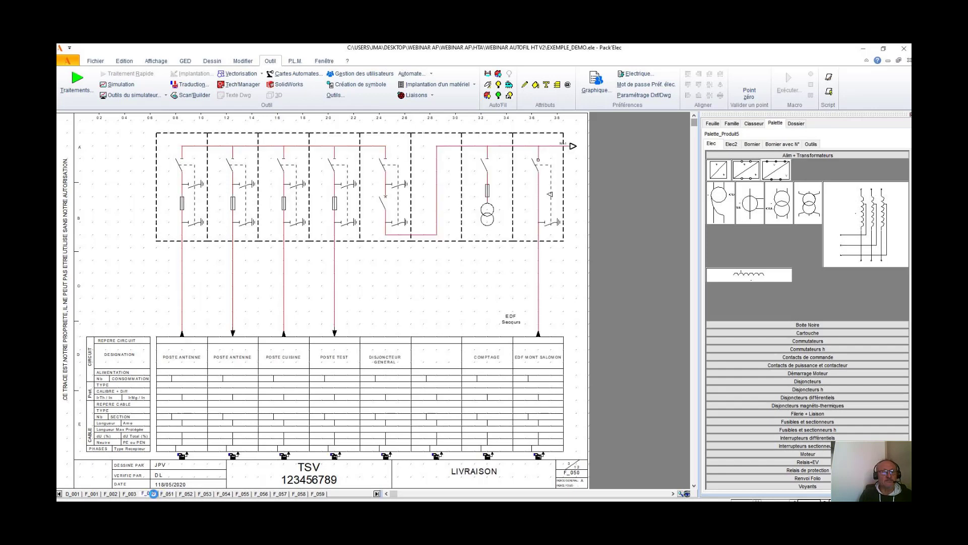
click(166, 493)
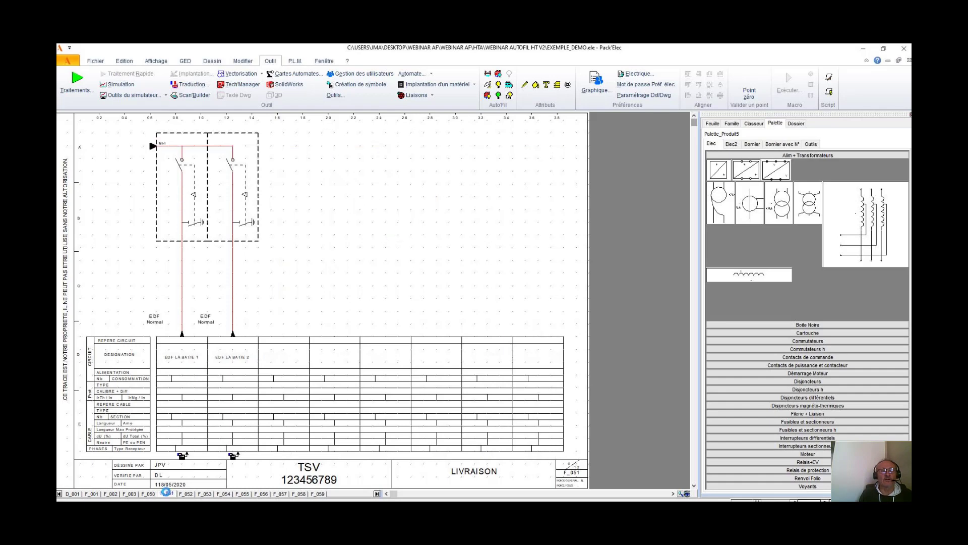
click(93, 494)
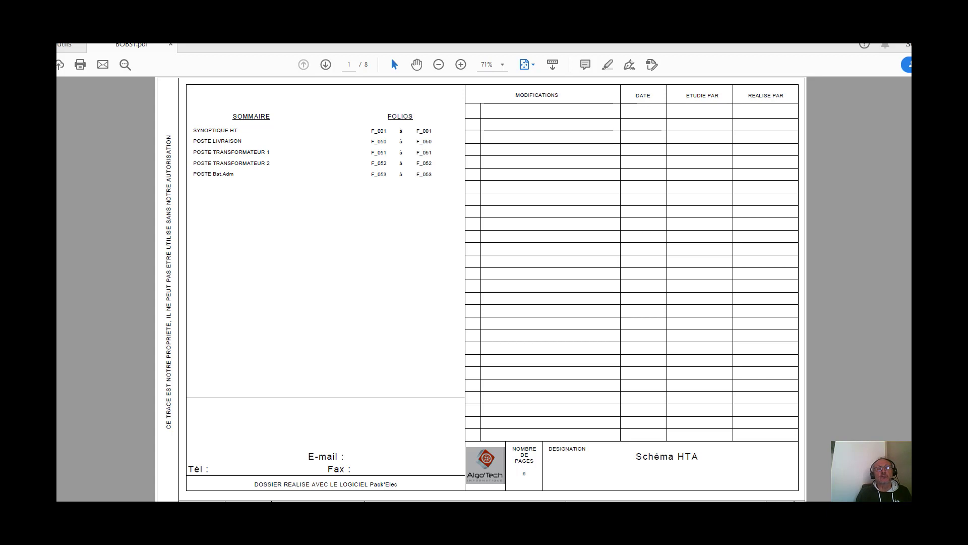
Step: Examine the POSTE LIVRAISON and POSTE TRANSFORMATEUR 1 cells of the high-voltage synoptic on page 2 of the Schéma HTA PDF
key(Page_Down)
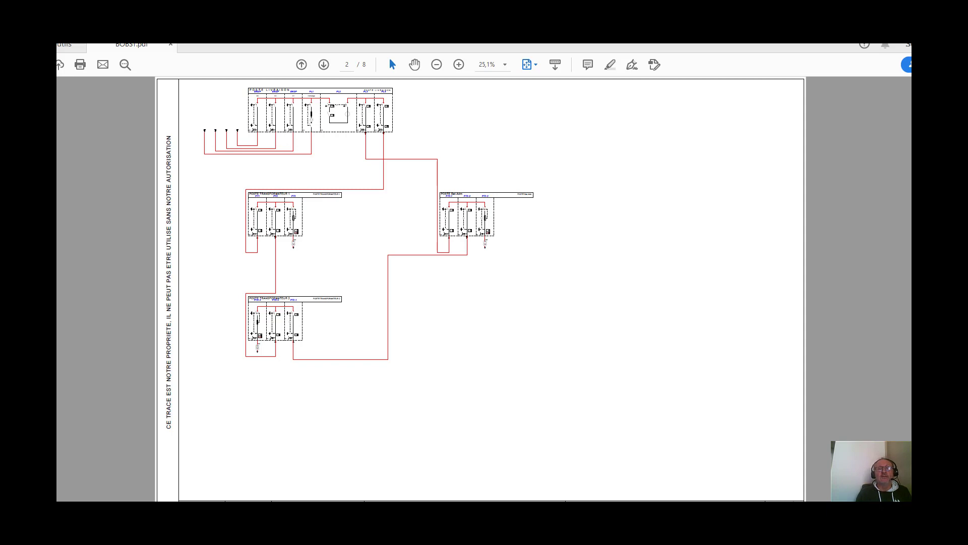
click(458, 66)
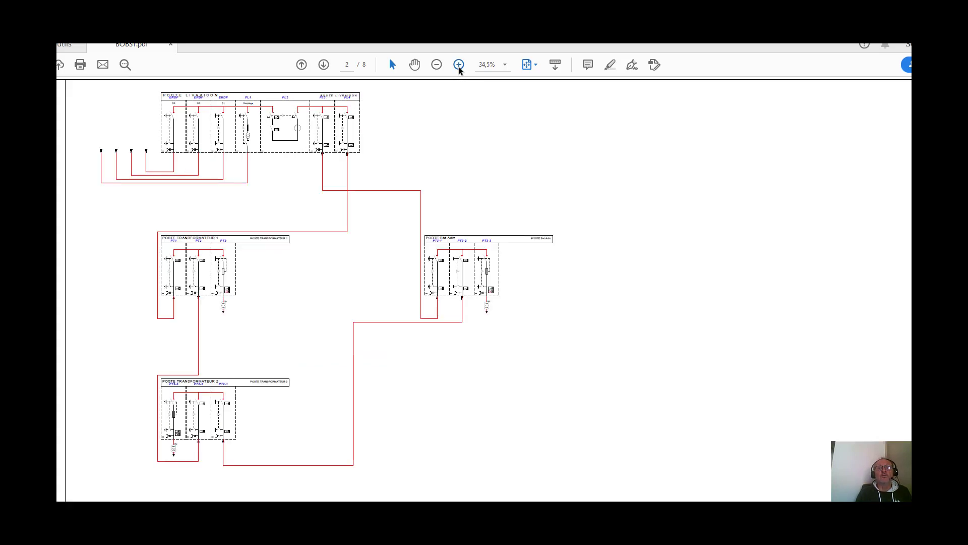
click(459, 66)
click(459, 66)
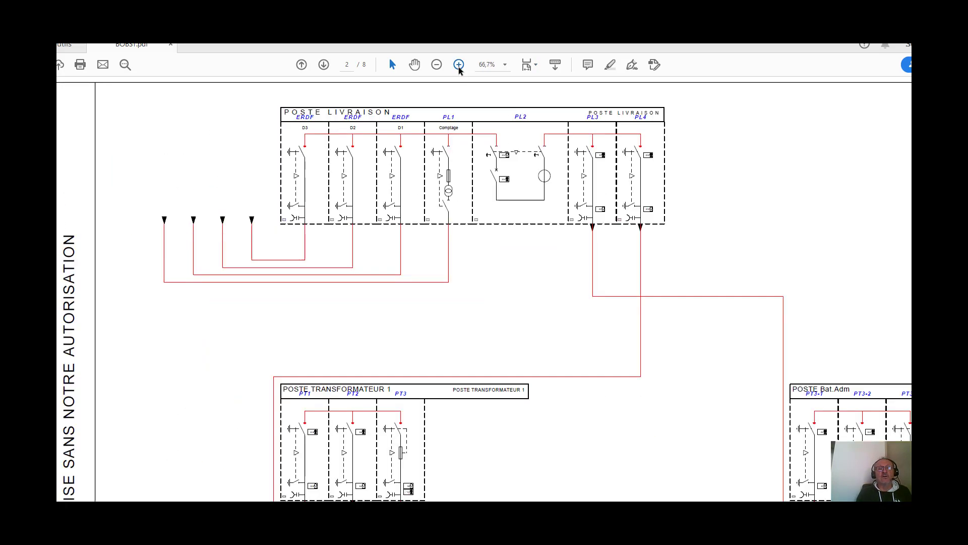
click(458, 65)
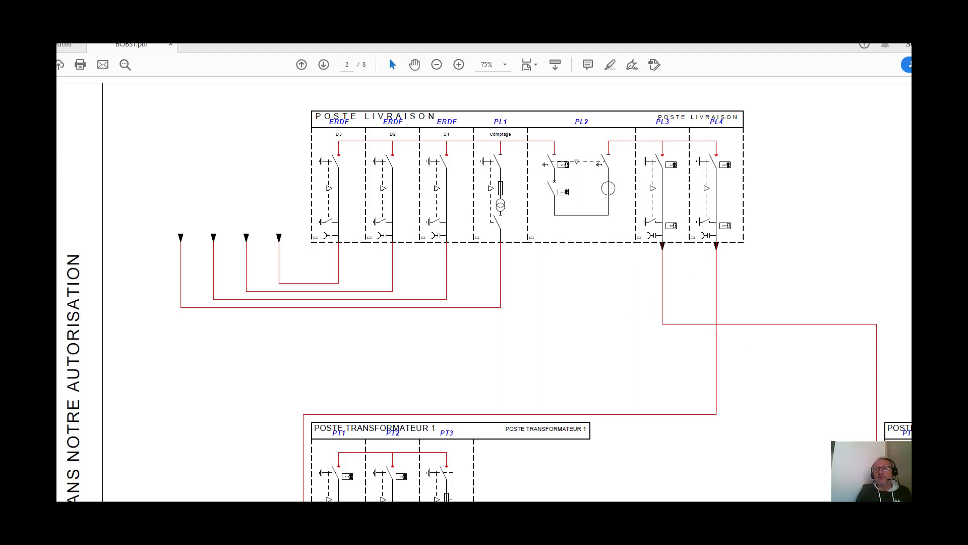
scroll(484, 287, down, 6)
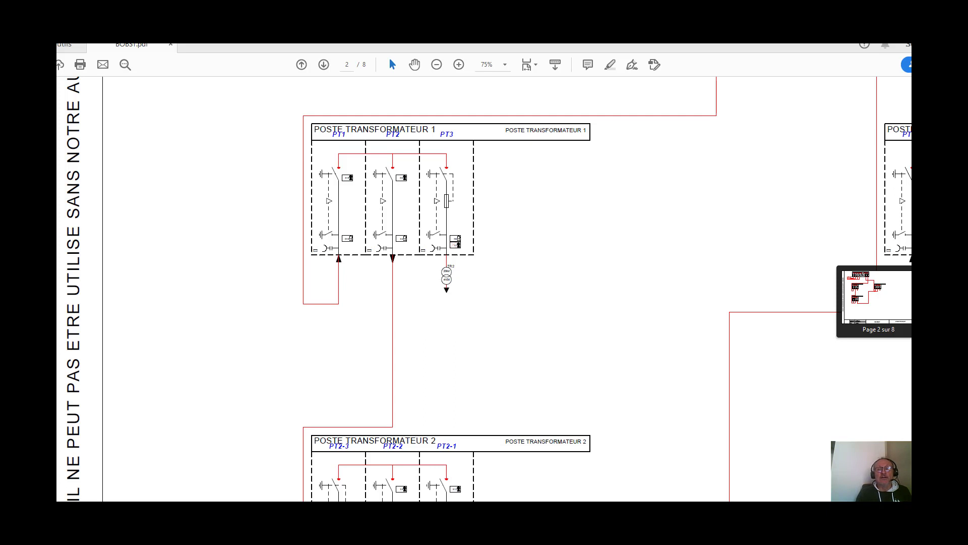
click(458, 66)
click(458, 66)
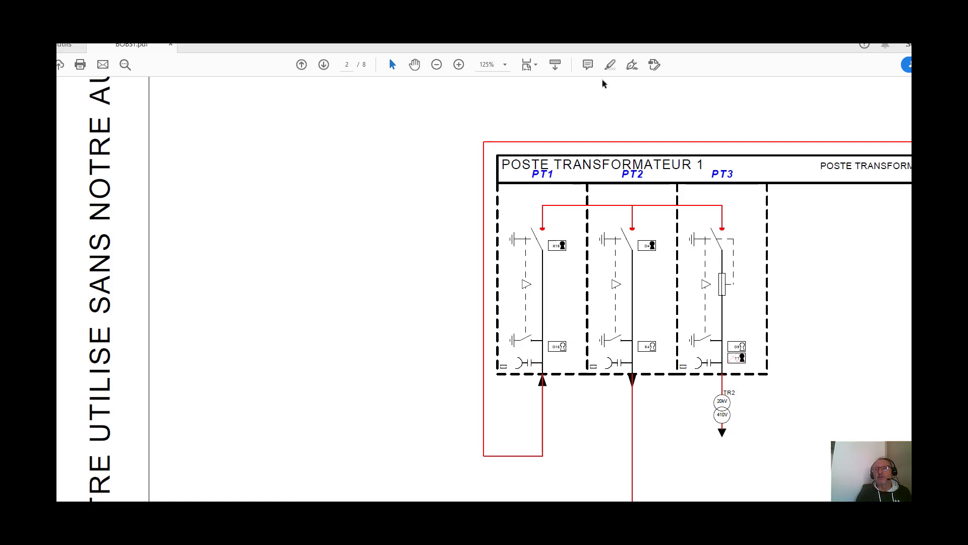
Step: Examine the complete high-voltage synoptic on page 2, including the links between POSTE TRANSFORMATEUR 1, POSTE TRANSFORMATEUR 2 and POSTE Bat.Adm
click(435, 66)
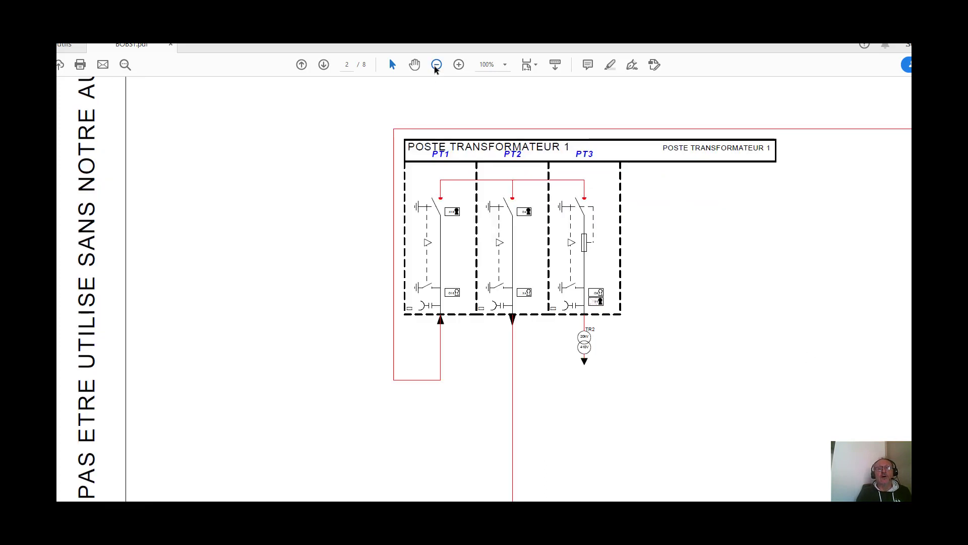
click(436, 65)
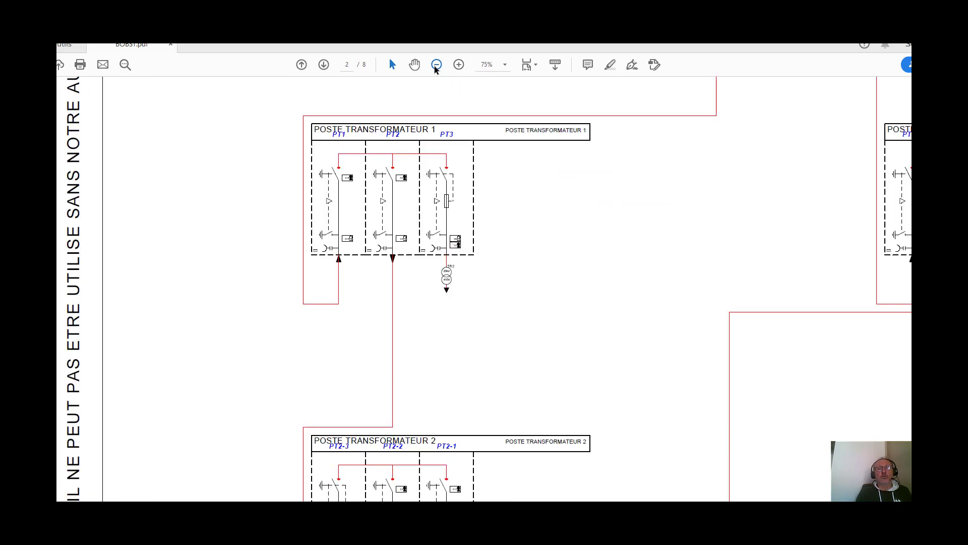
click(436, 65)
click(435, 65)
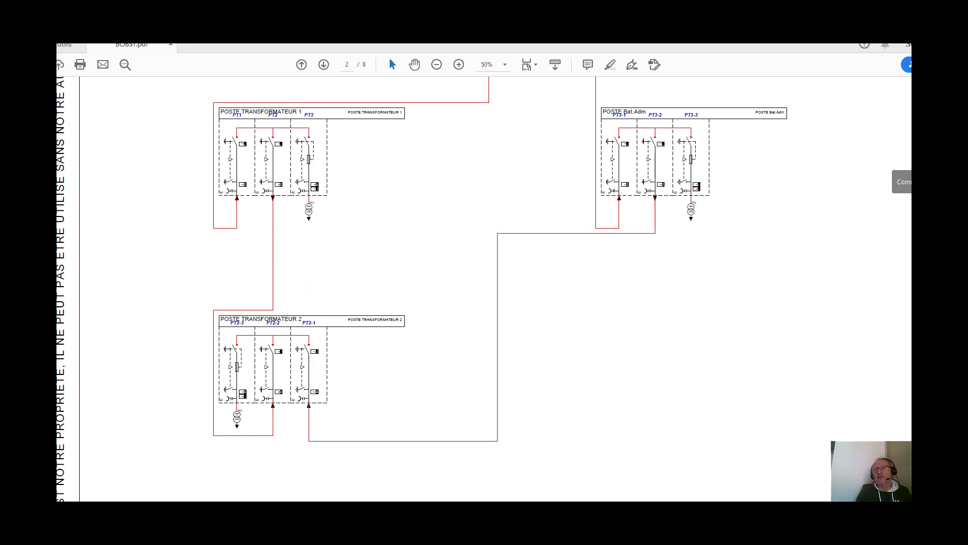
scroll(484, 287, down, 2)
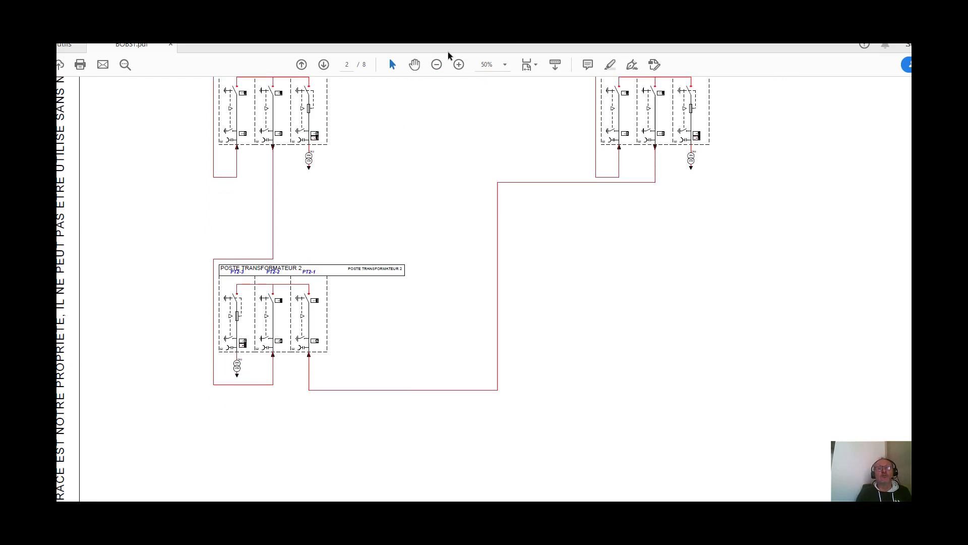
click(437, 65)
click(437, 65)
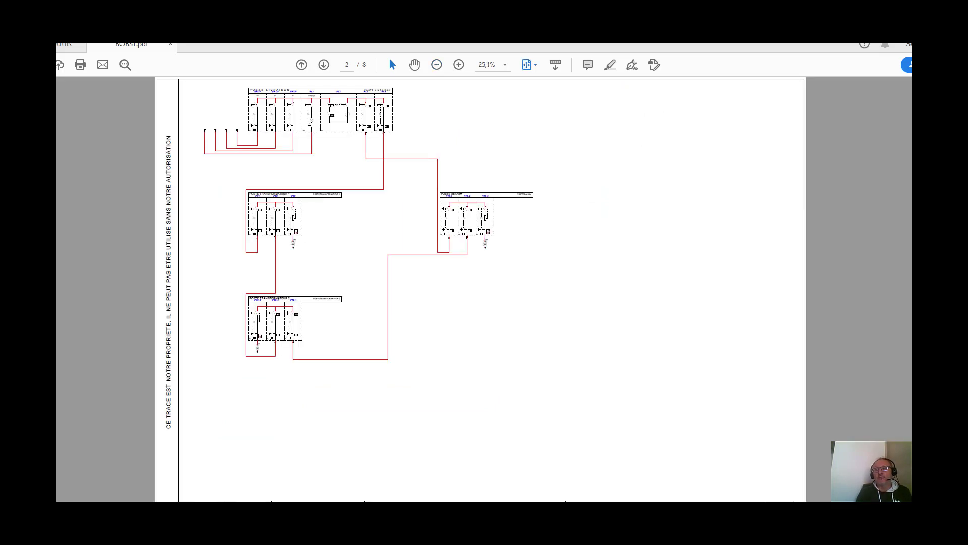
Step: Review the detailed substation folios from page 5 onward, including the ERDF and PL1 to PL4, PT1 to PT3, and PT2-1 to PT2-3 cells
scroll(481, 288, down, 1)
scroll(482, 288, down, 1)
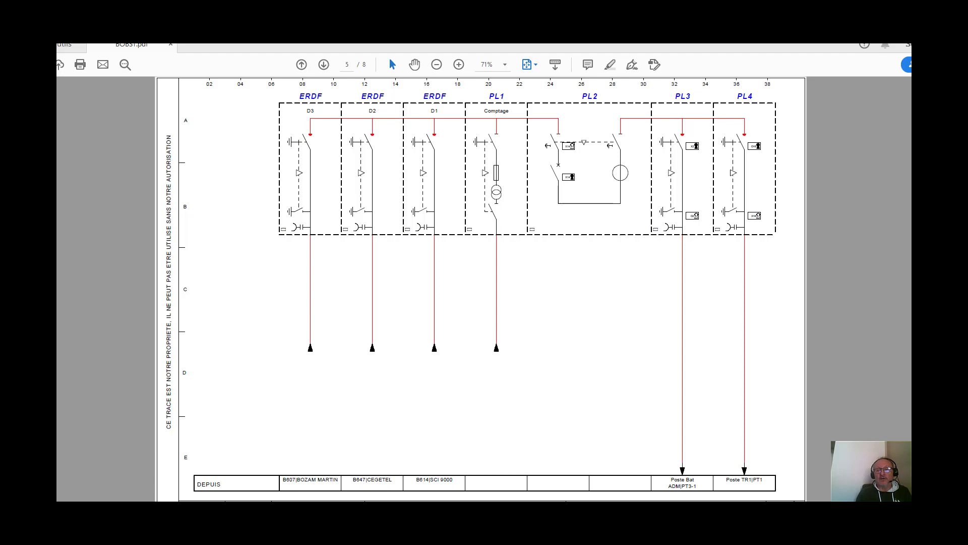
scroll(481, 288, down, 1)
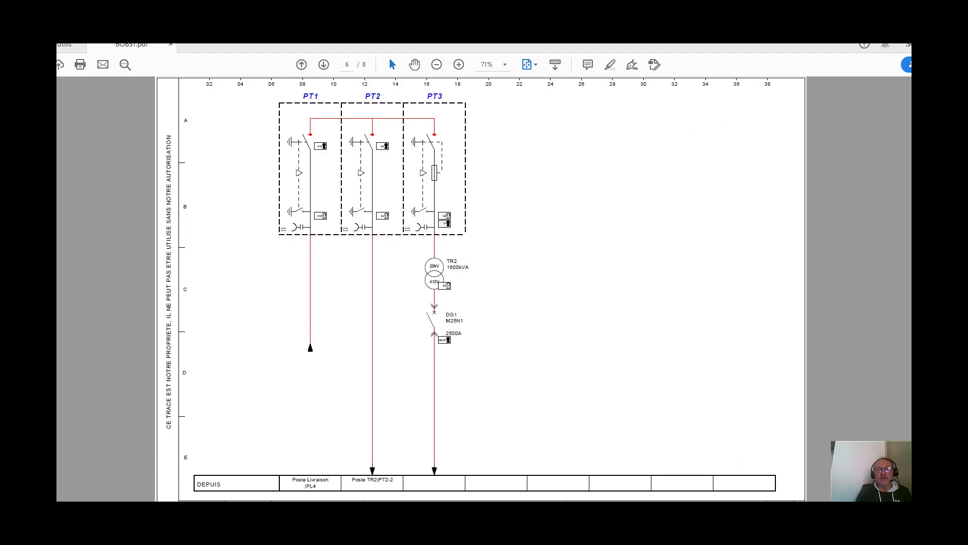
scroll(482, 288, down, 1)
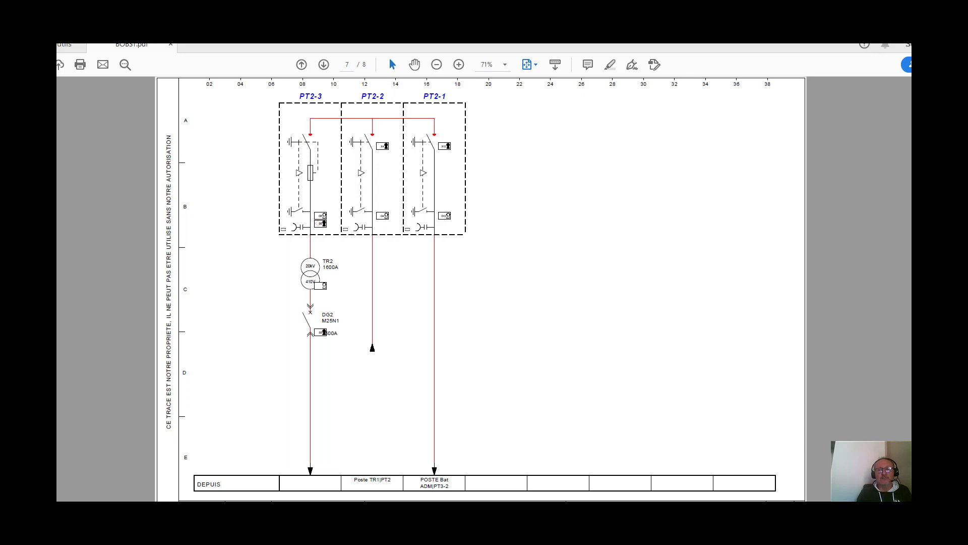
scroll(482, 287, down, 1)
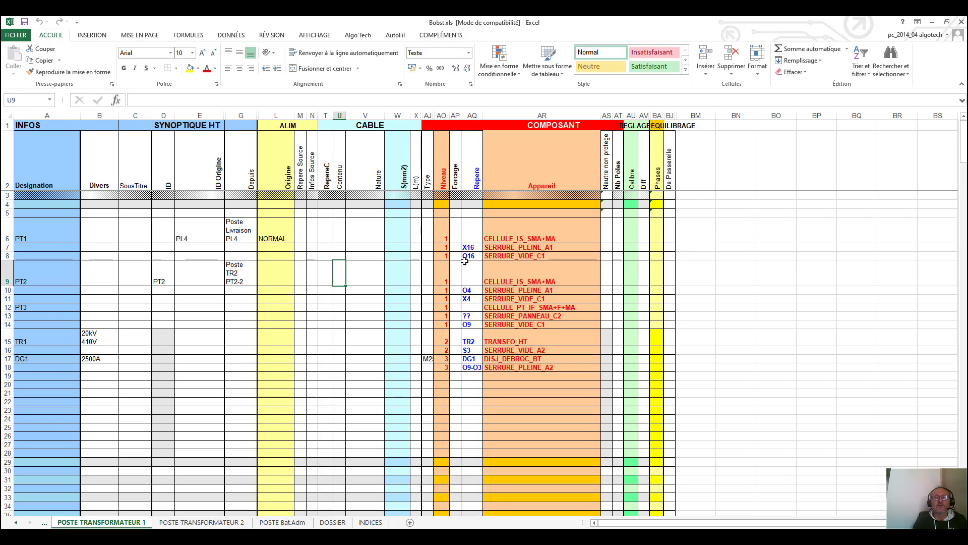
Step: Switch to SYNOPTIQUE T01.pdf to view the T1 distribution synoptic on page 2, and close it to return to the synoptique T01 workbook
key(alt+Tab)
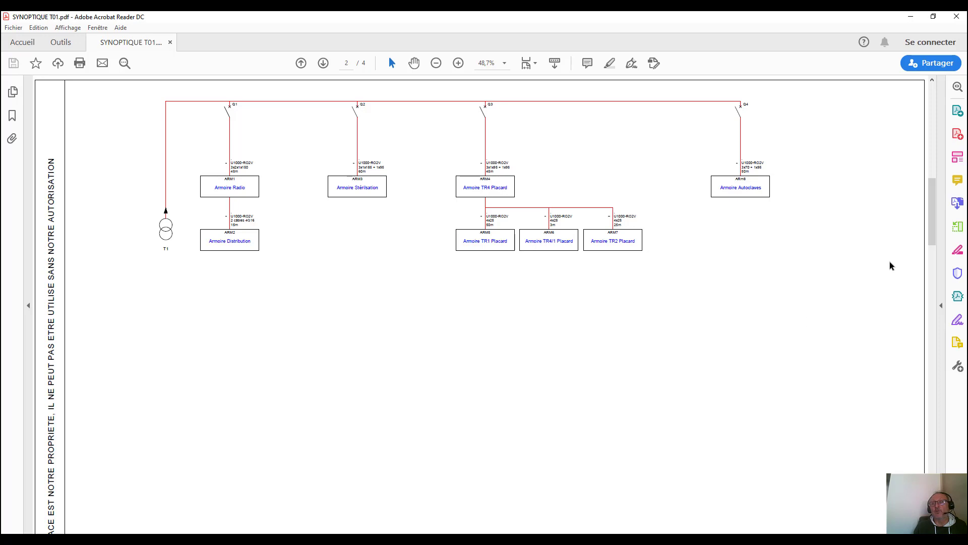
click(958, 19)
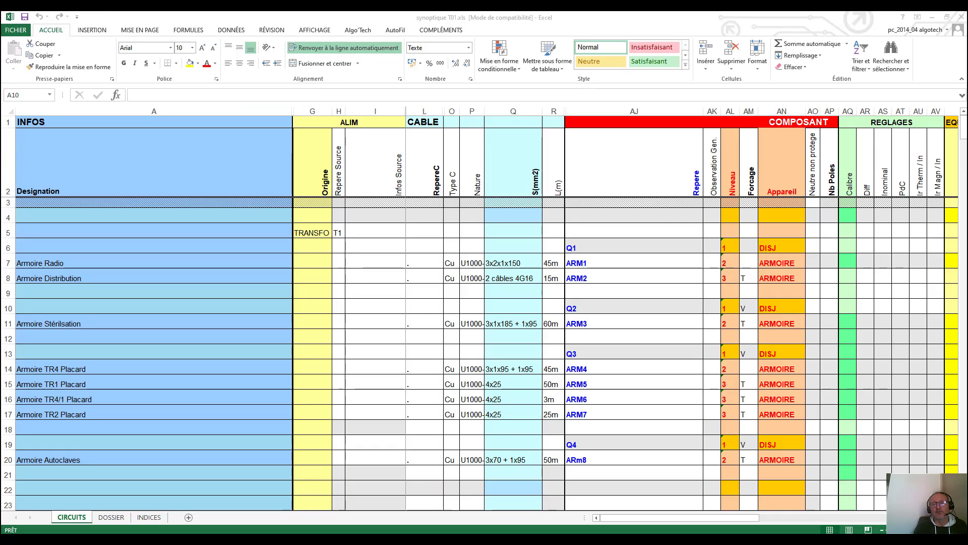